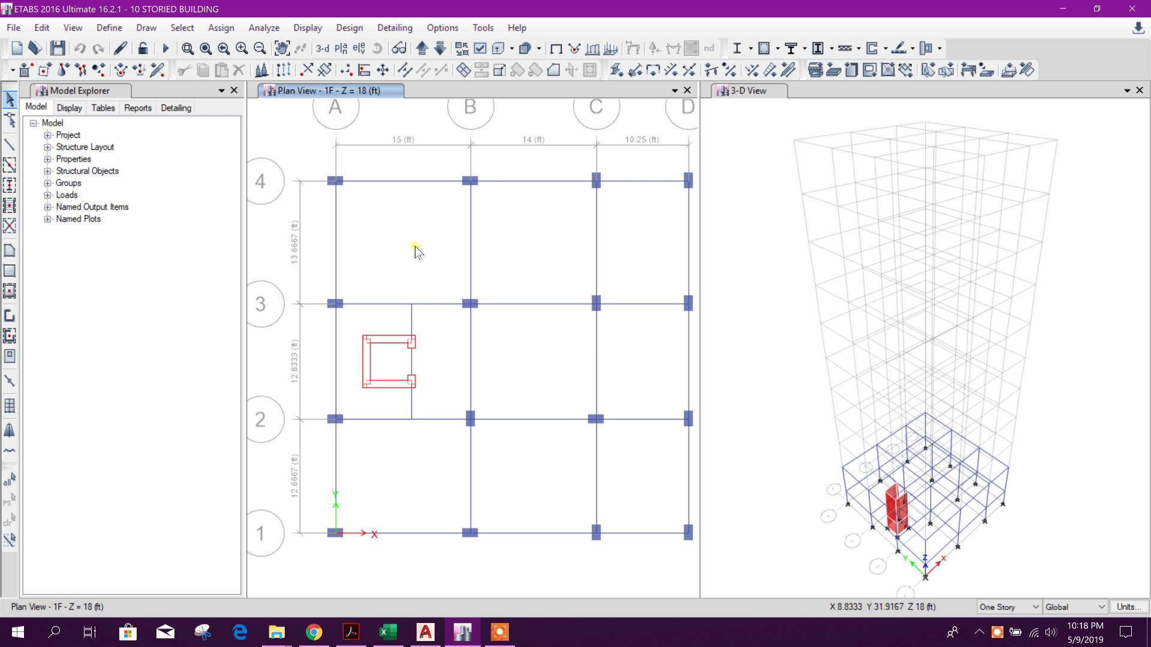
# Step: Go down to the GB plan at Z = 6 ft and select all objects lying in its XY plane
pyautogui.moveTo(545, 262); pyautogui.dragTo(526, 248, button='middle')
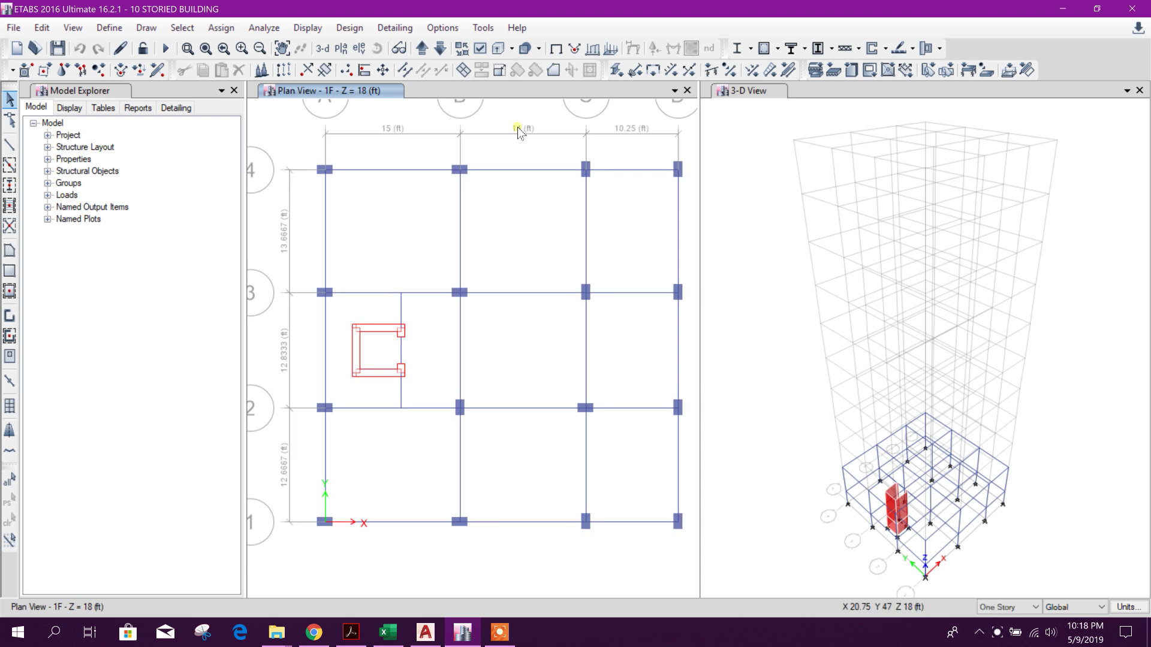
pyautogui.click(441, 51)
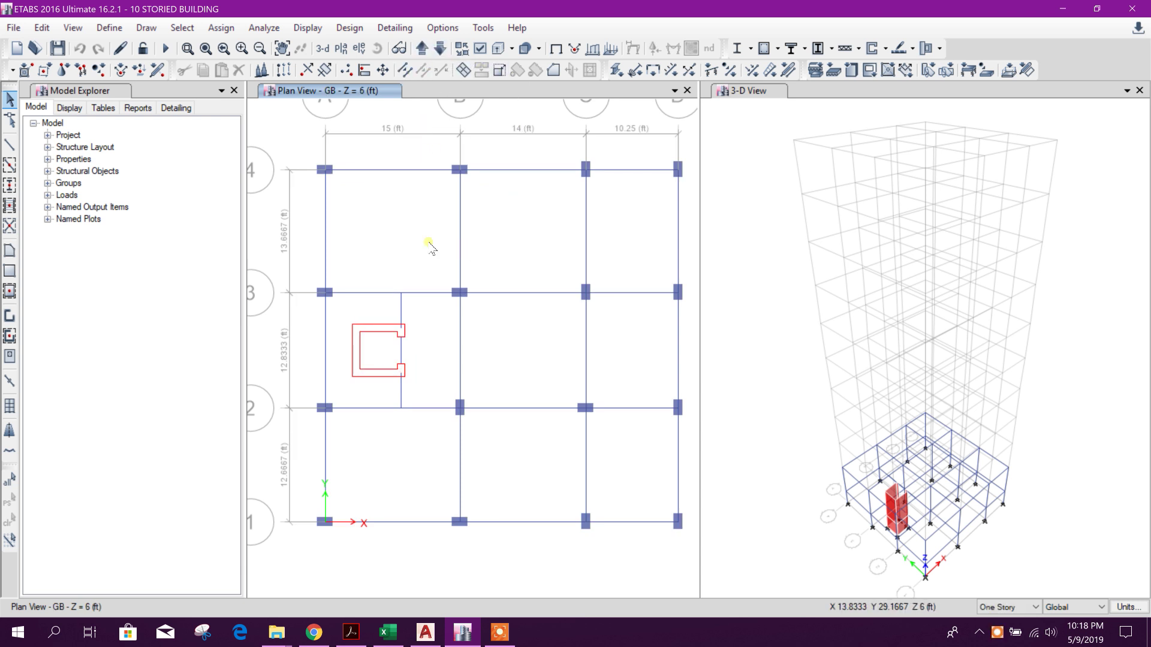
pyautogui.click(183, 27)
pyautogui.moveTo(206, 48)
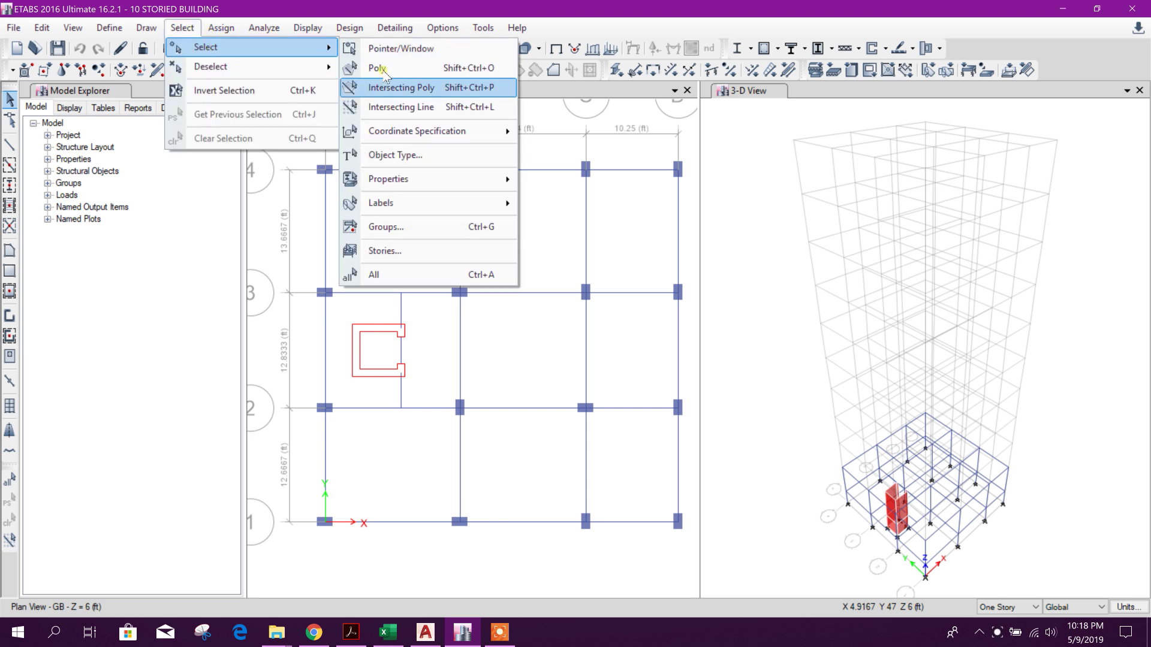
pyautogui.moveTo(419, 131)
pyautogui.click(577, 139)
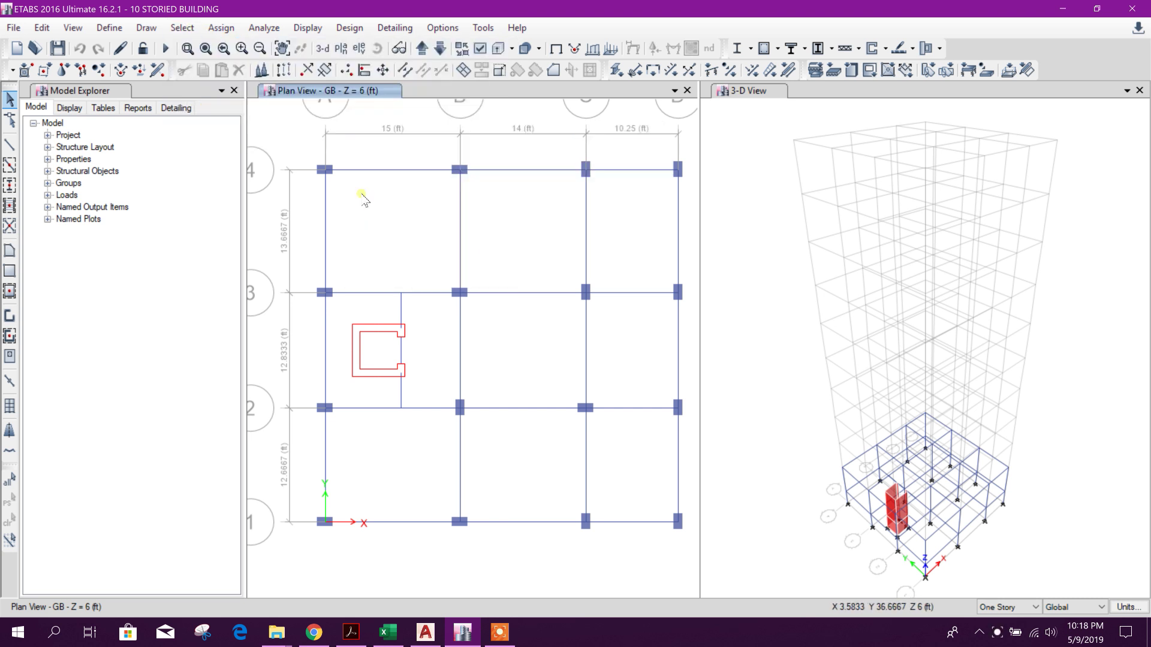
pyautogui.click(401, 292)
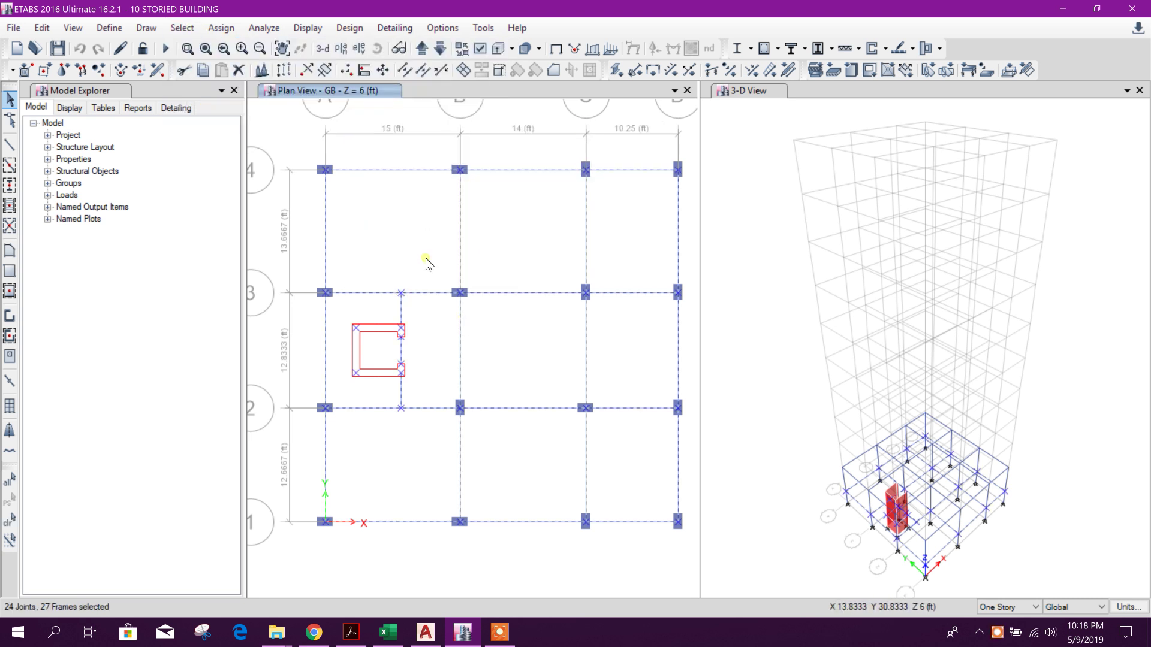
# Step: Assign the GB frame section to the selected grade beams
pyautogui.click(616, 71)
pyautogui.click(502, 323)
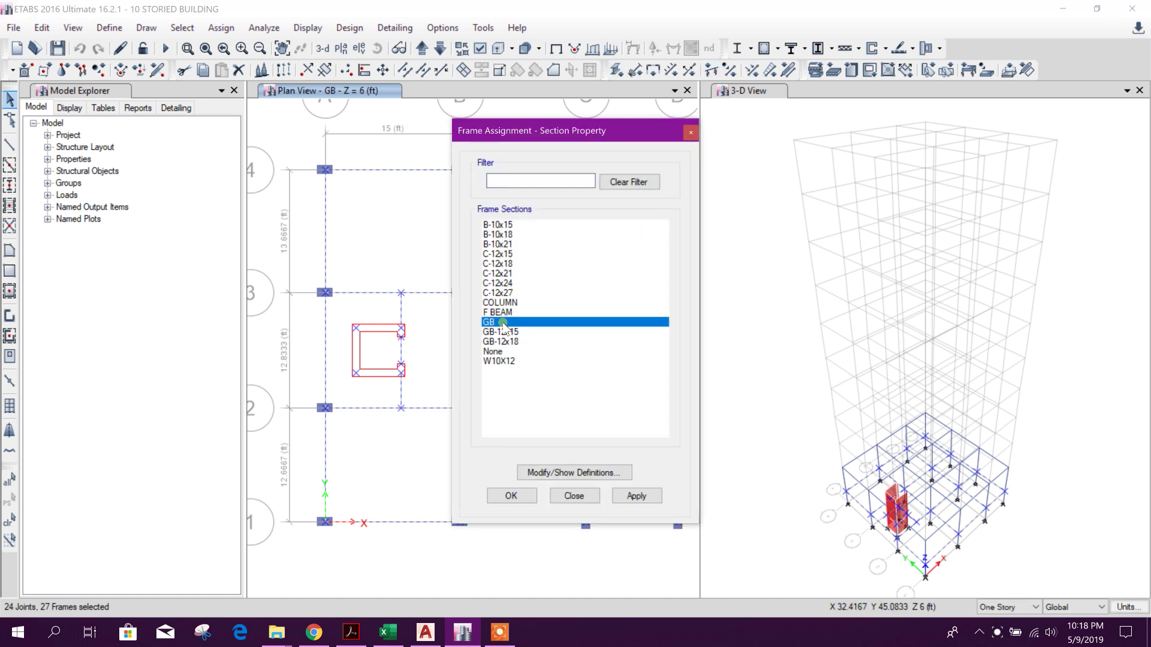
pyautogui.click(636, 496)
pyautogui.click(574, 496)
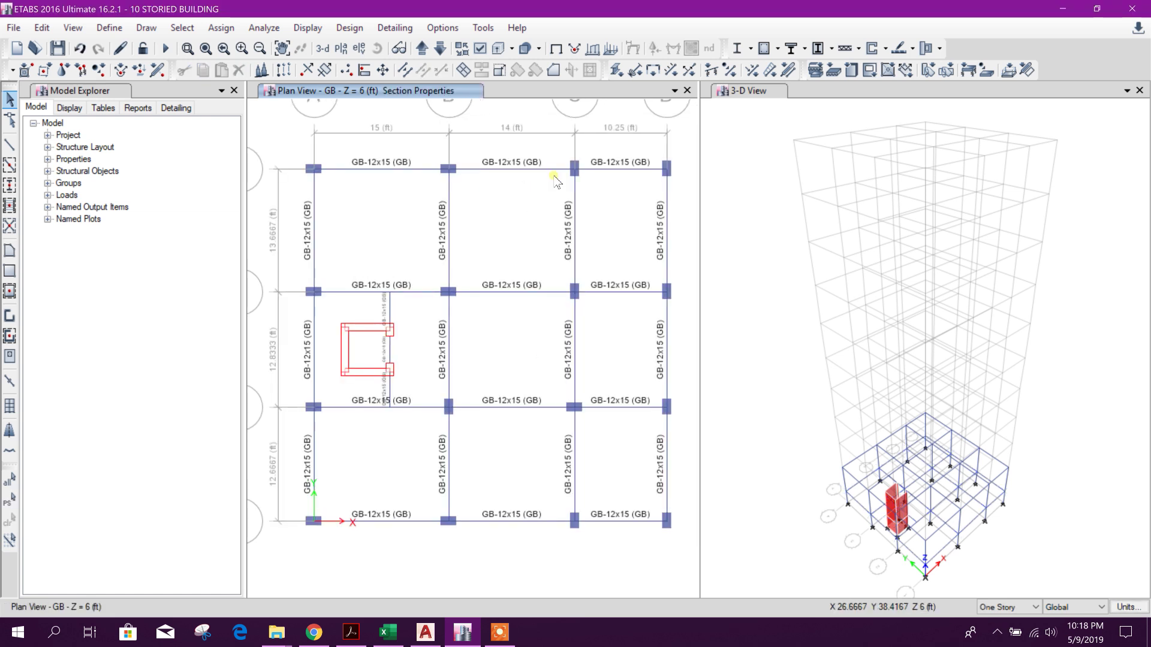
# Step: Bring the plan view up to story 1F, then switch to the Slab Thickness workbook in Excel at the beam breadth value
pyautogui.click(422, 48)
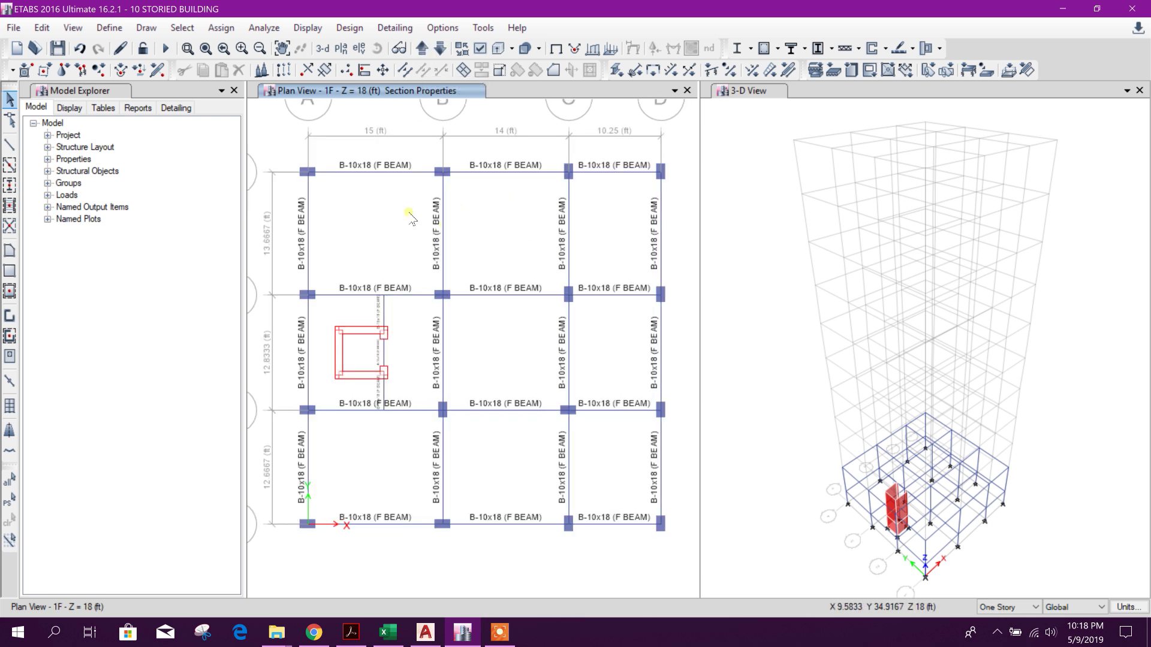
pyautogui.moveTo(400, 215); pyautogui.dragTo(419, 226, button='middle')
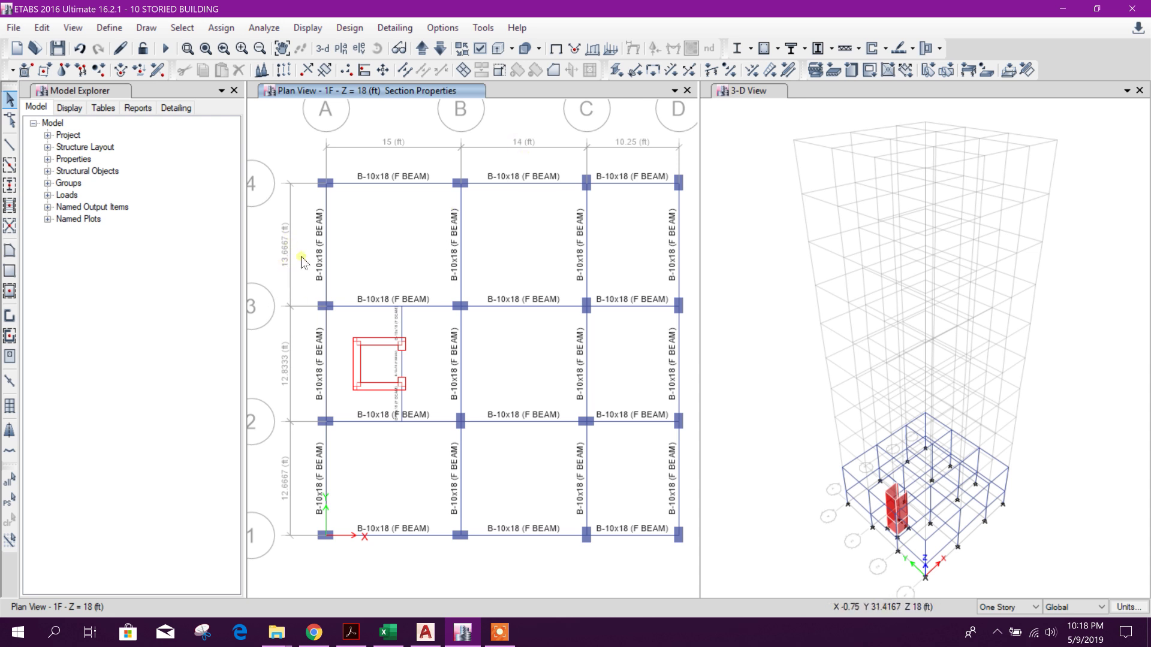
pyautogui.click(388, 632)
pyautogui.click(165, 211)
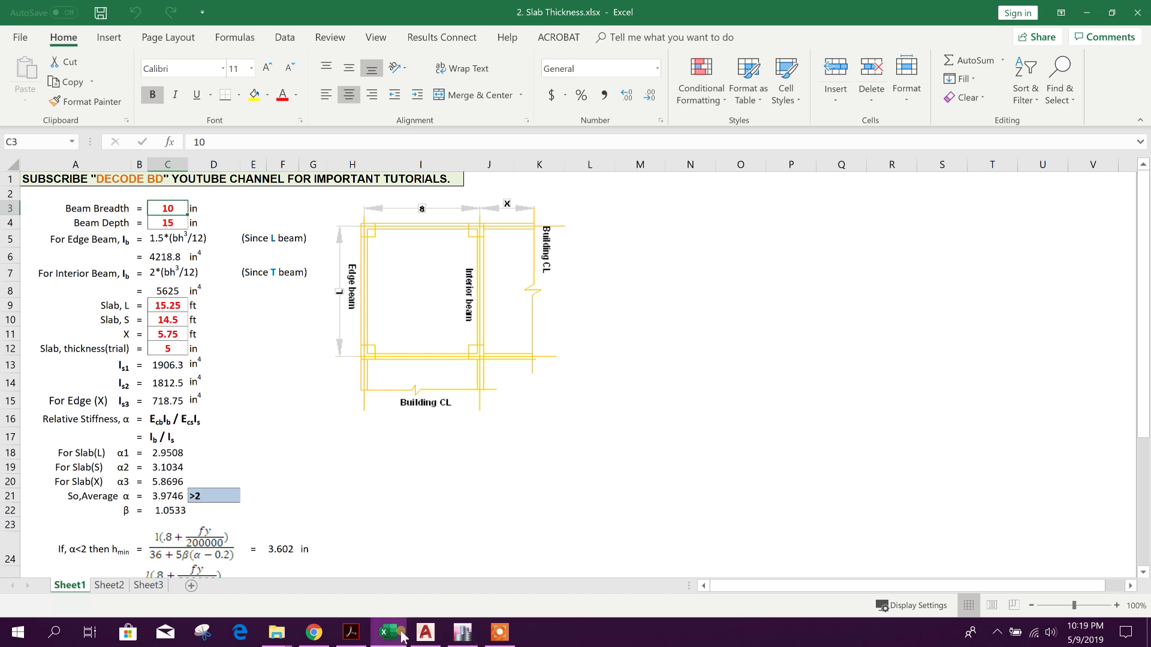
# Step: Look up the minimum thickness equations for slabs with beams on all sides in the Design of Concrete Structures PDF
pyautogui.click(367, 635)
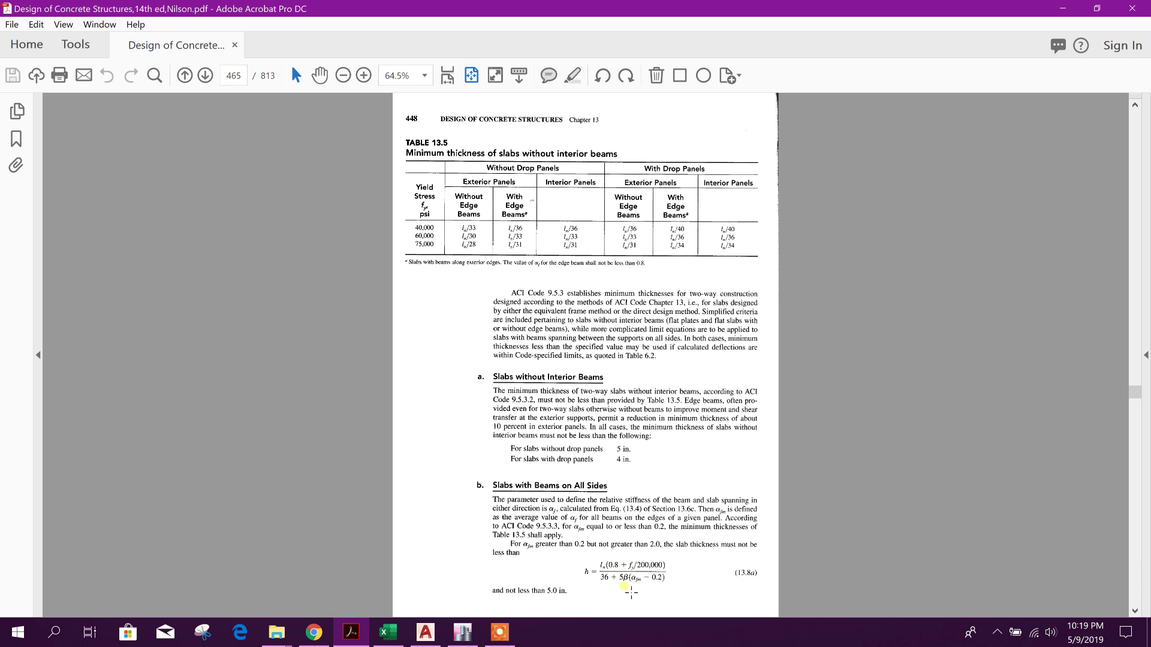
pyautogui.scroll(-2, 573, 546)
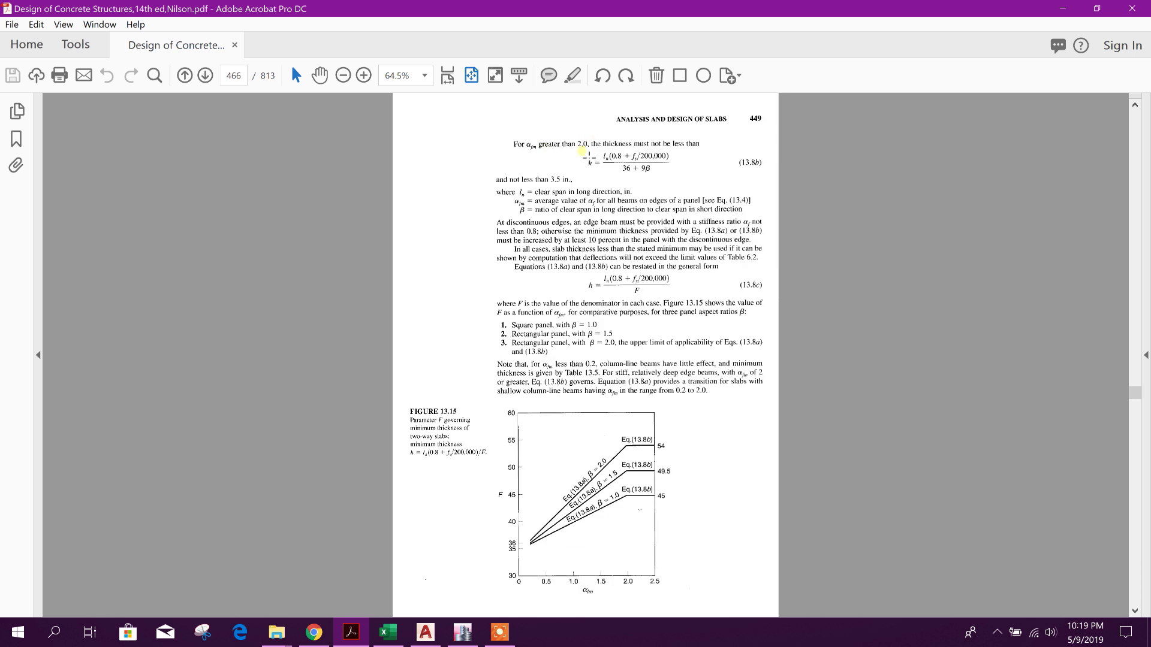
pyautogui.click(1062, 9)
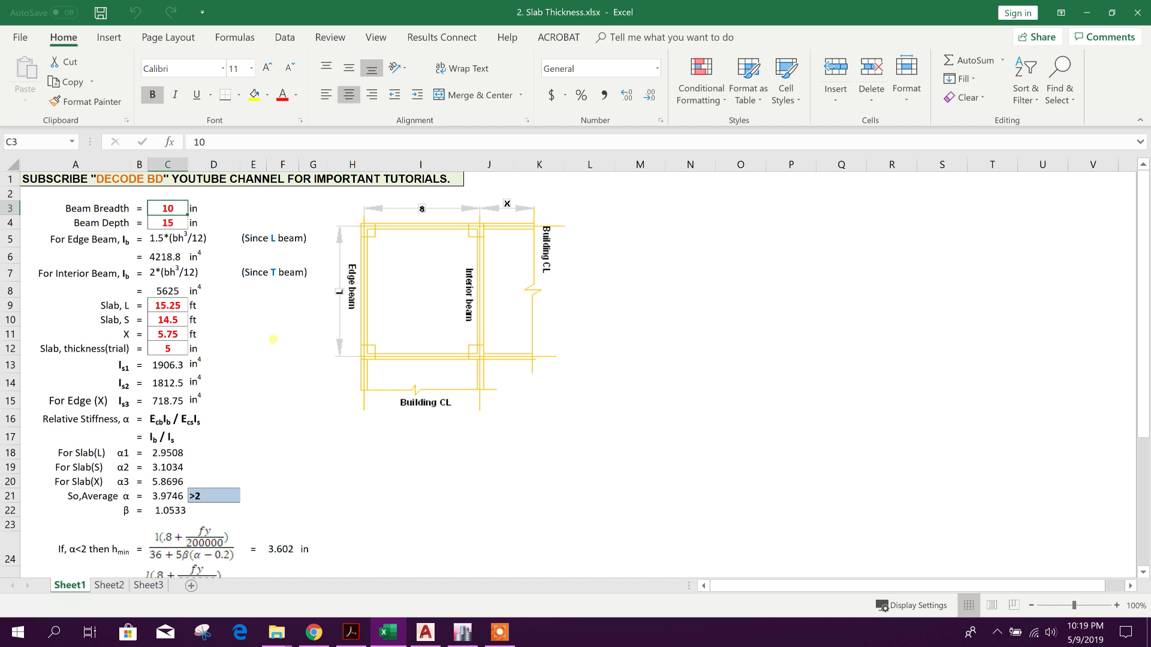
# Step: Compare the workbook's beam breadth and depth with the 1F beams in ETABS and inspect the interior beam inertia formula
pyautogui.click(281, 346)
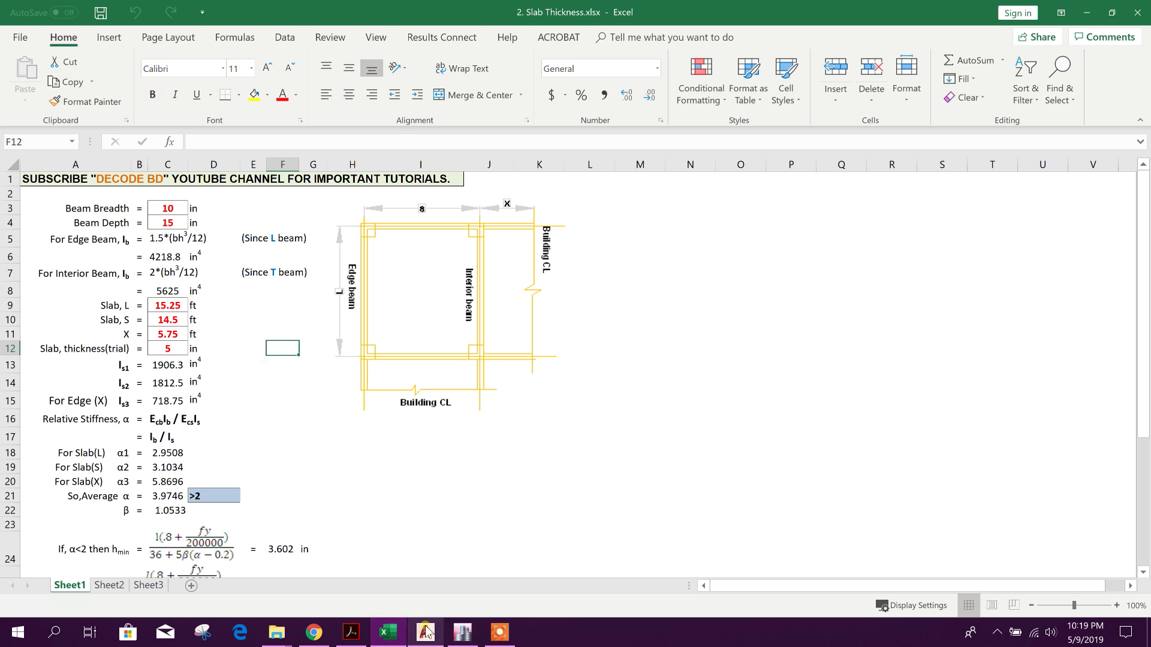
pyautogui.click(462, 632)
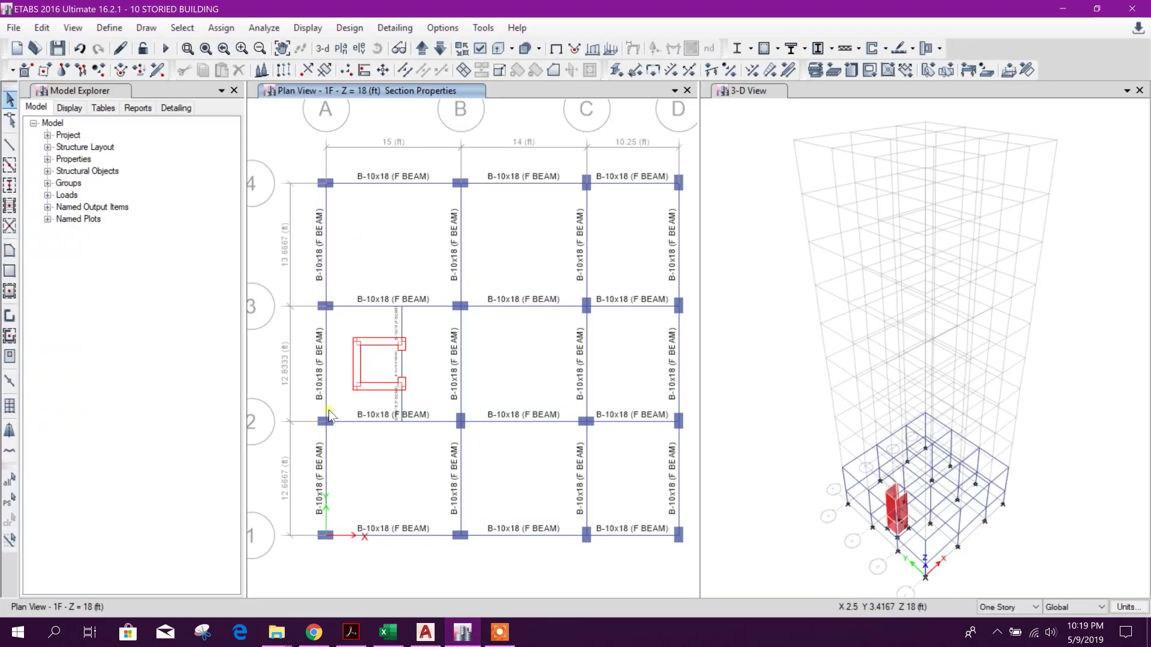
pyautogui.click(388, 633)
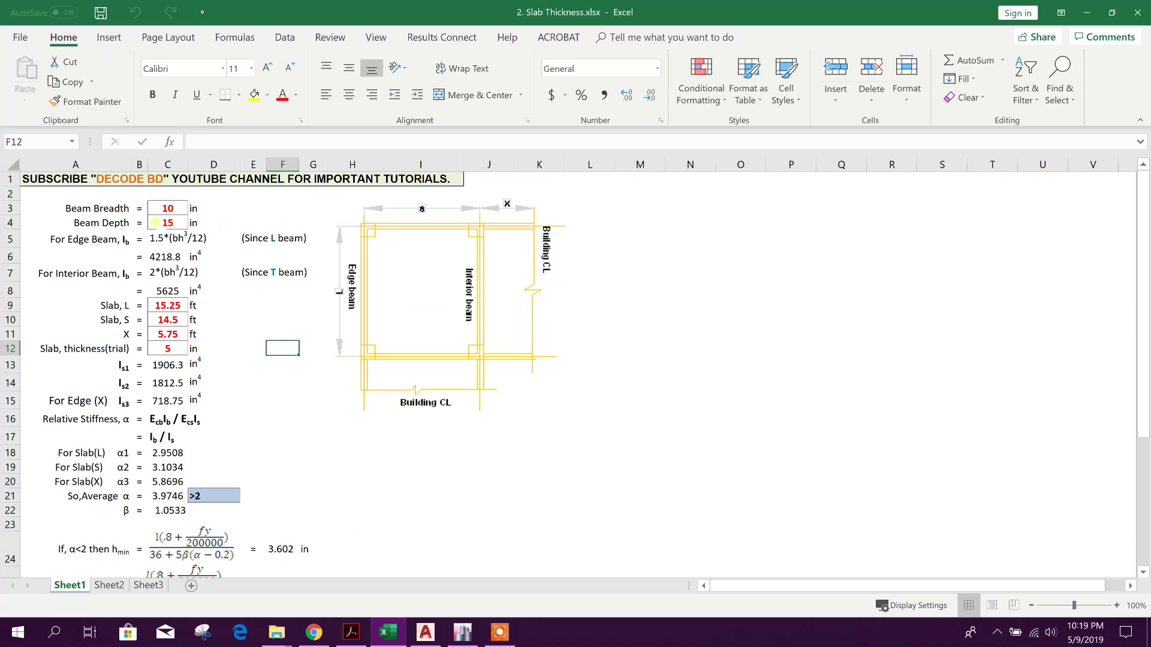
pyautogui.click(157, 222)
pyautogui.click(157, 210)
pyautogui.click(177, 223)
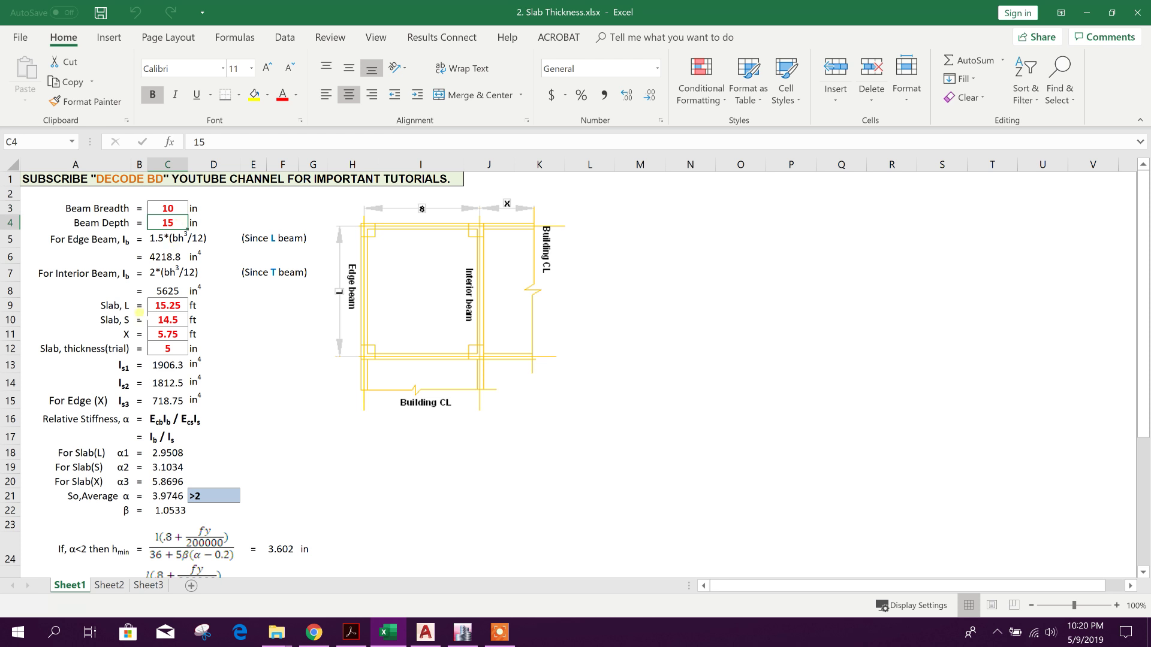
pyautogui.click(160, 295)
pyautogui.scroll(-1, 168, 300)
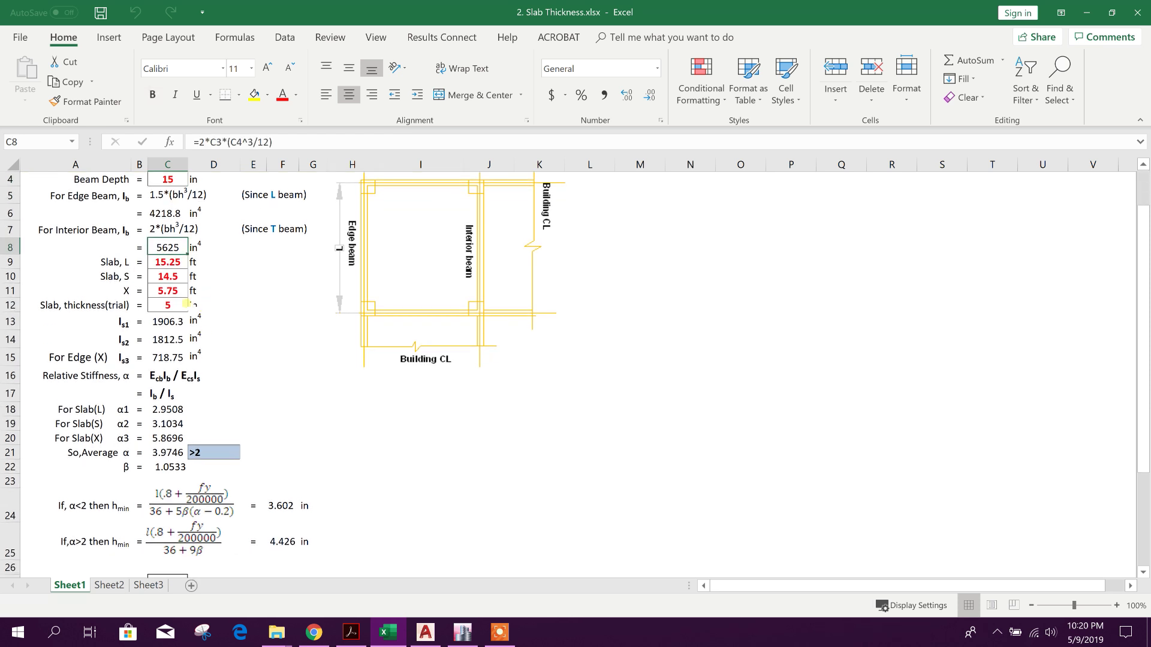
# Step: Set the slab dimensions in the workbook to L = 15 ft, S = 13.67 ft and X = 7 ft, checking the spans in ETABS
pyautogui.click(178, 262)
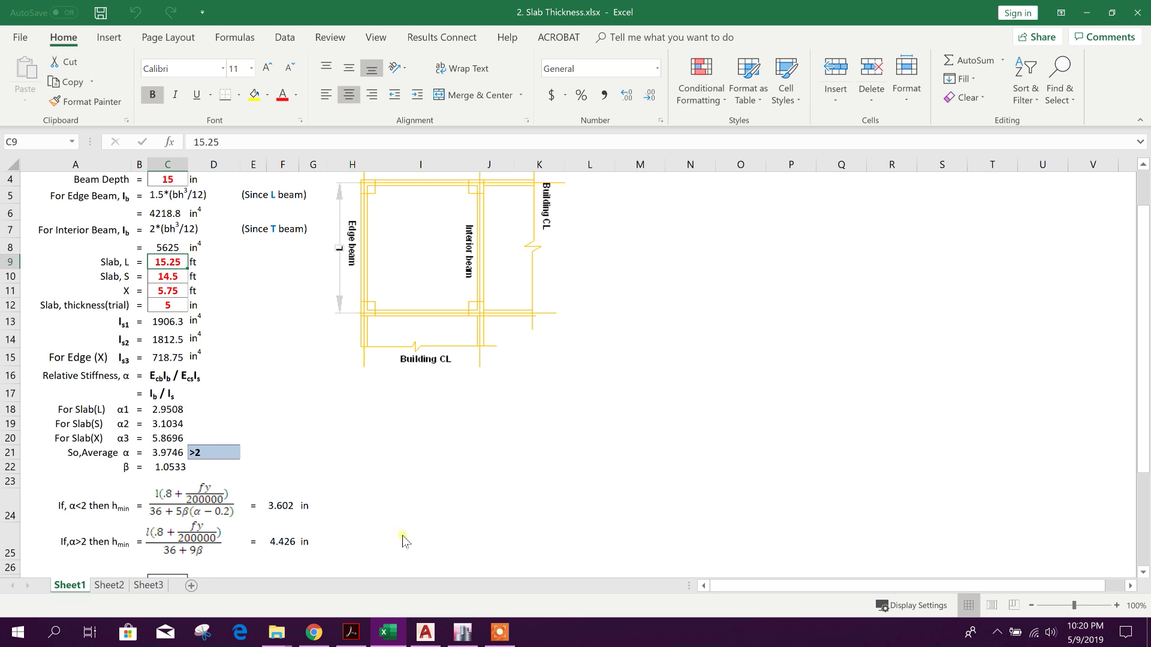
pyautogui.click(463, 633)
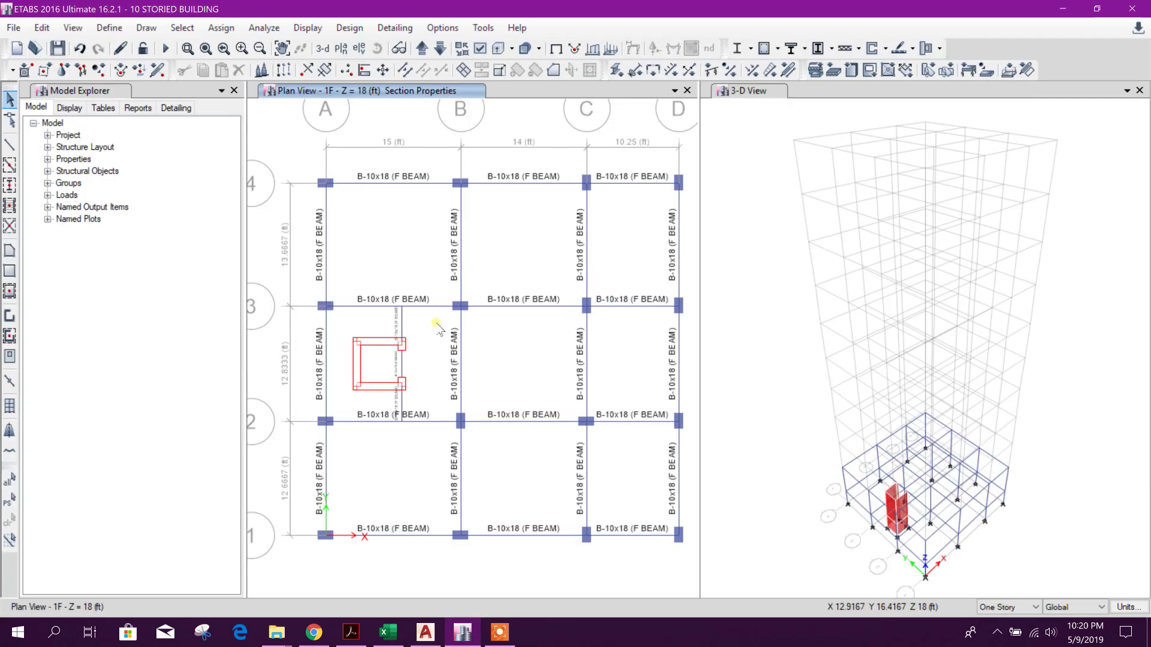
pyautogui.click(392, 636)
pyautogui.write('15')
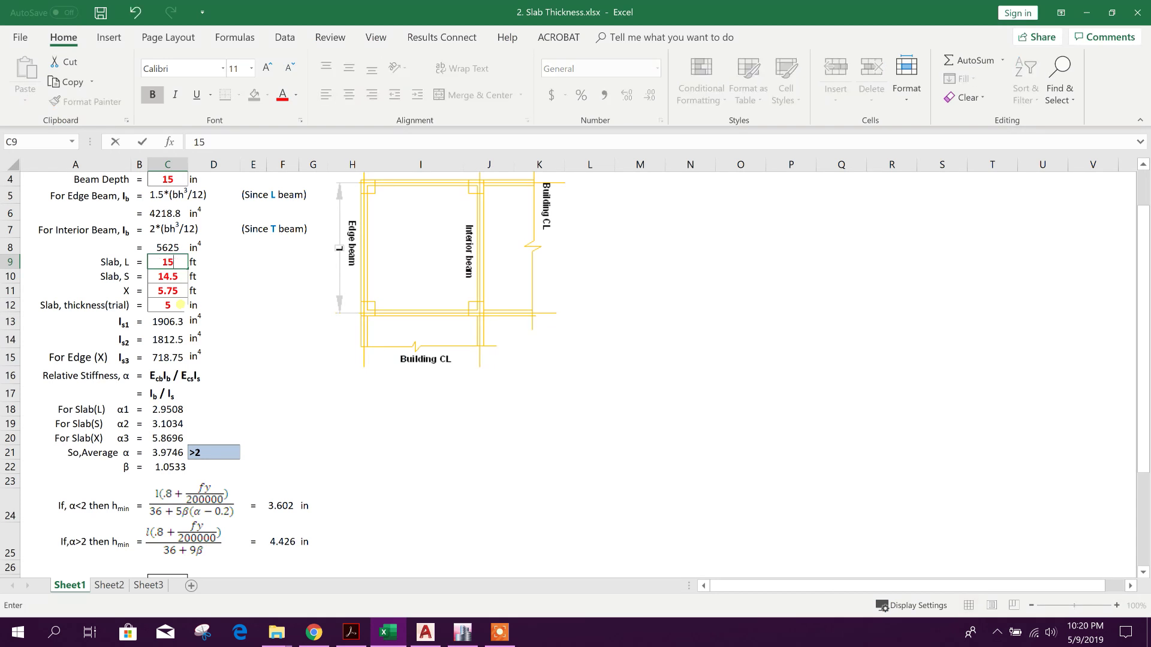
pyautogui.press('Return')
pyautogui.write('13.67')
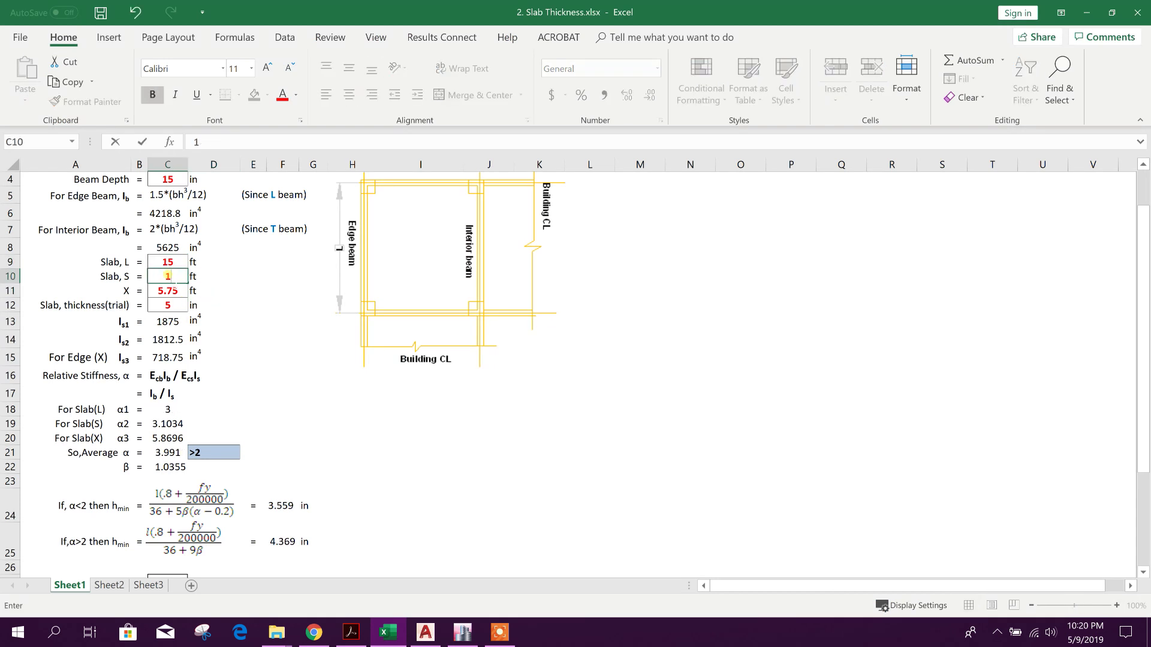
pyautogui.click(253, 293)
pyautogui.press('Left')
pyautogui.press('Left')
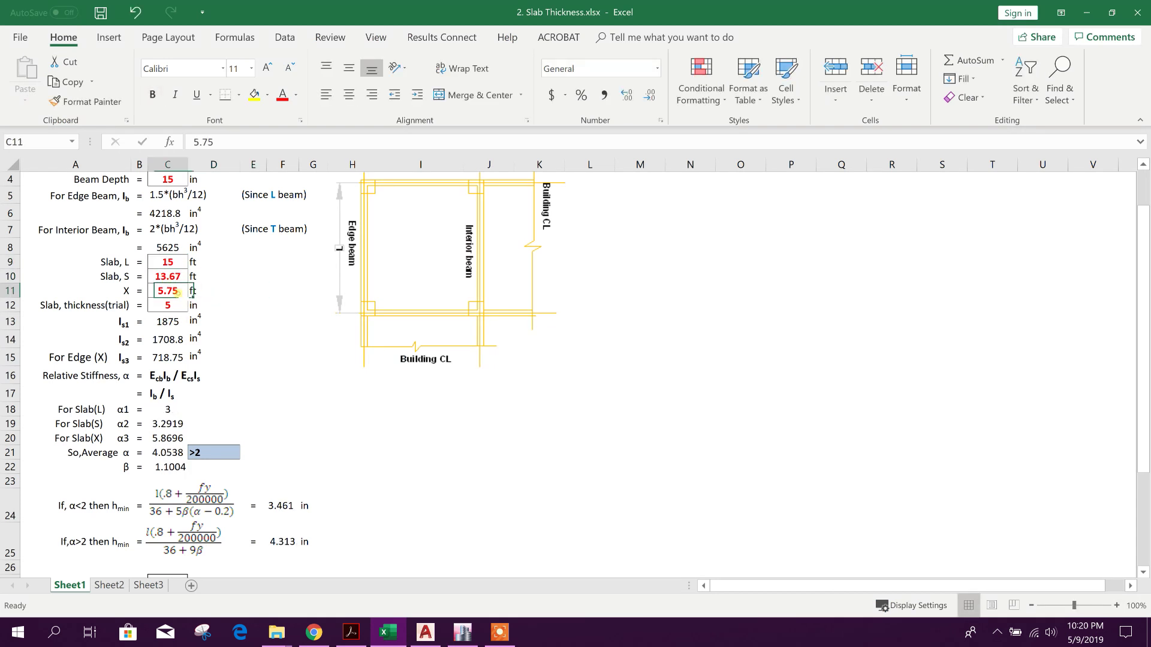
pyautogui.write('7')
pyautogui.click(292, 362)
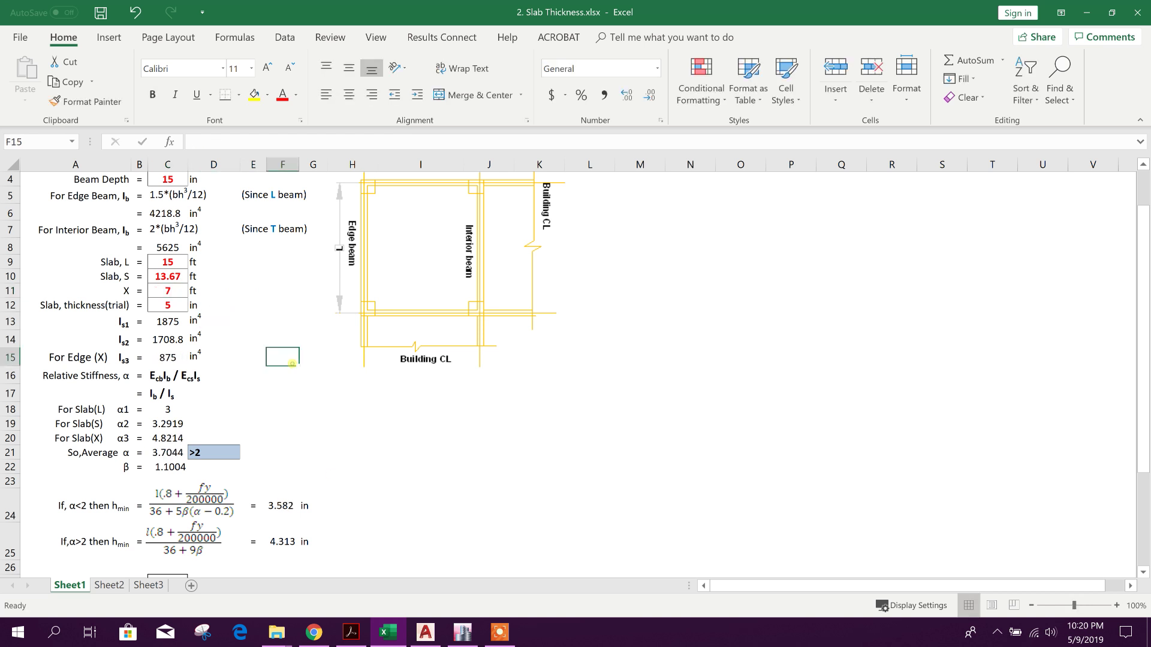
# Step: Review the trial slab thickness, the average relative stiffness and the resulting minimum slab thickness in the workbook
pyautogui.scroll(1, 492, 229)
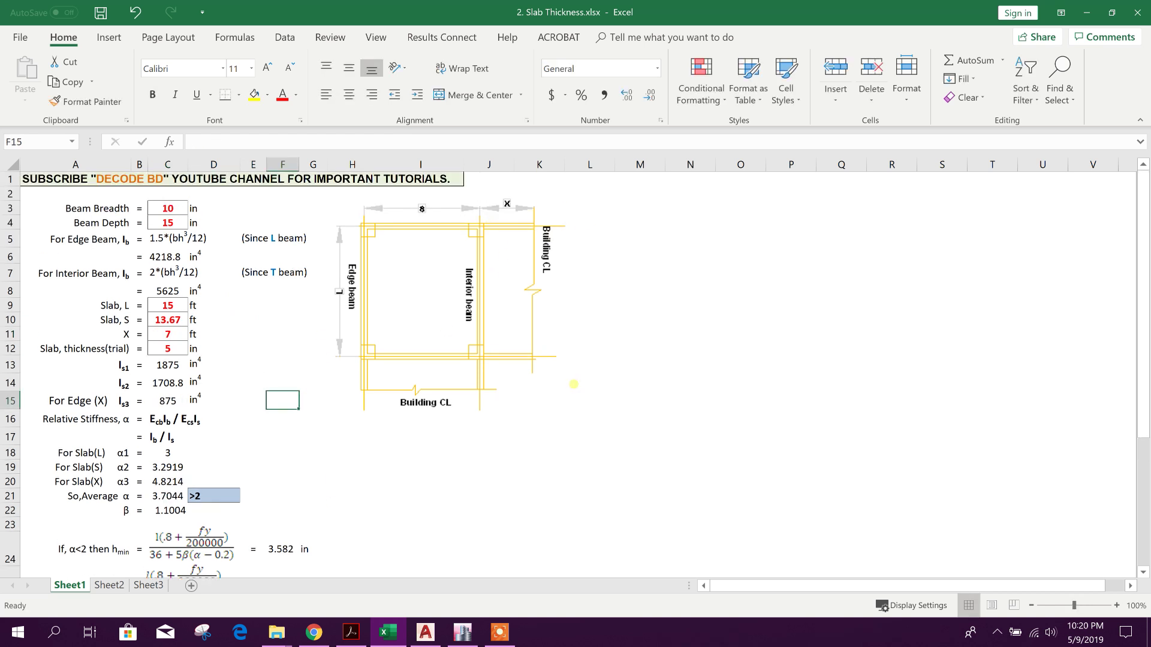
pyautogui.scroll(-1, 208, 416)
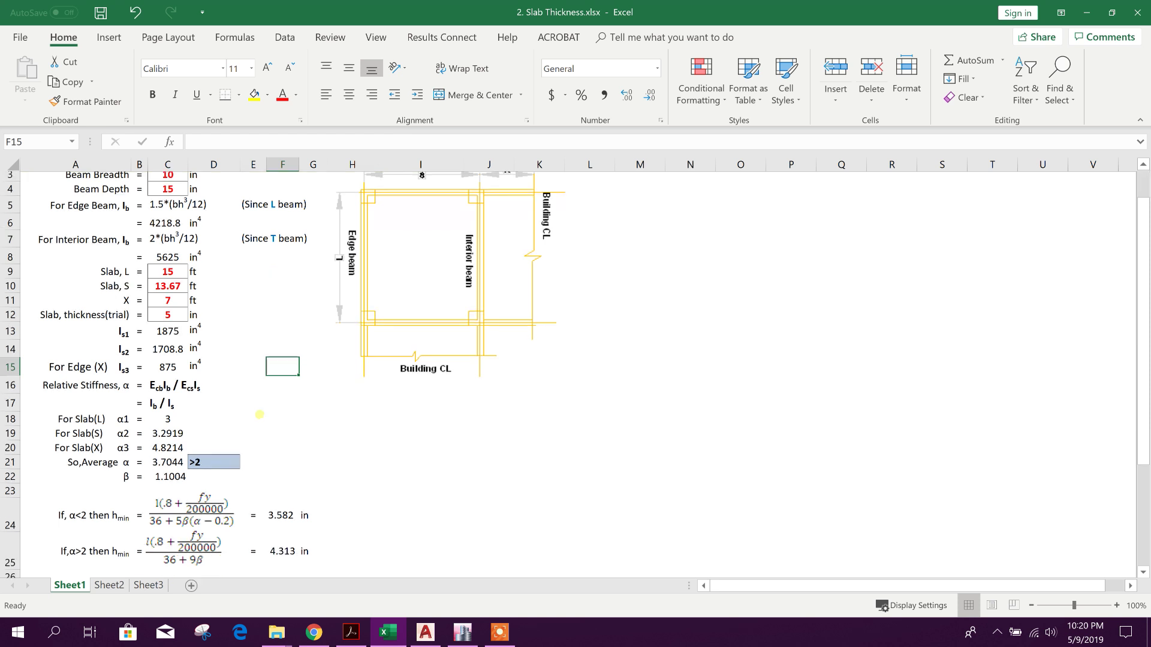
pyautogui.click(173, 305)
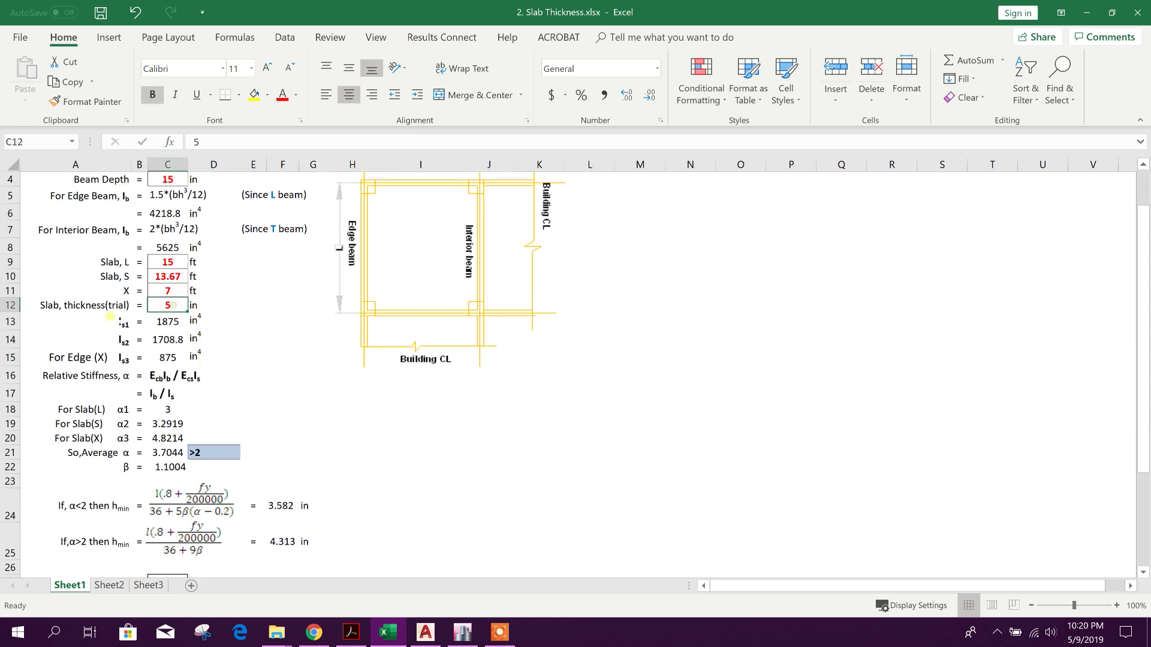
pyautogui.scroll(-1, 260, 366)
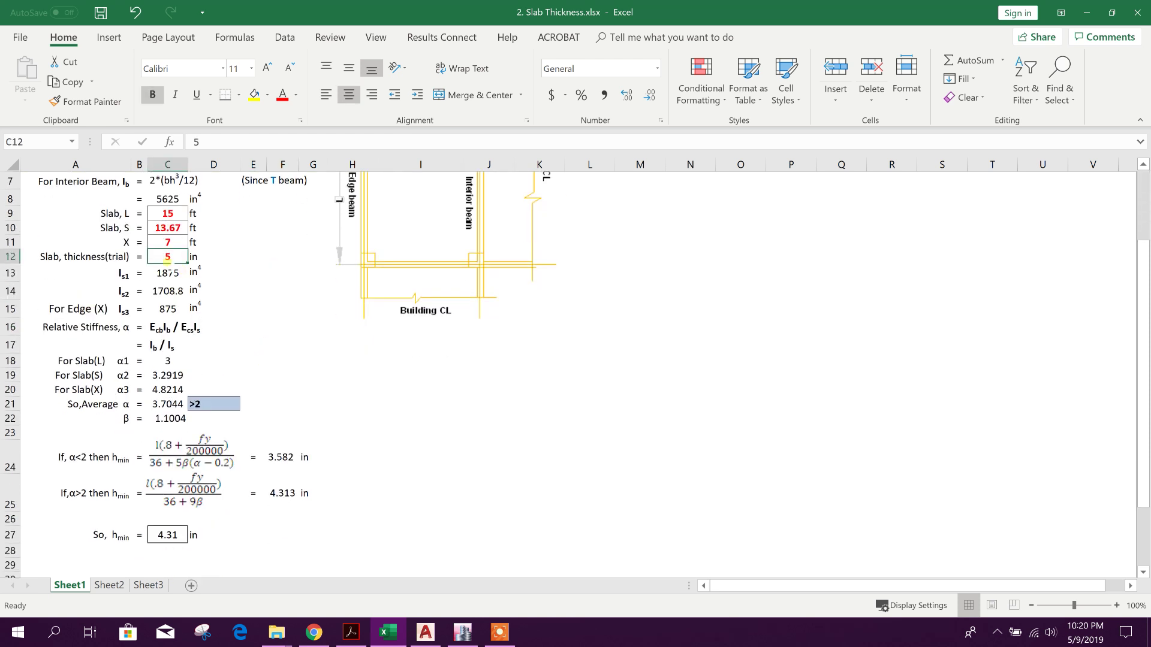
pyautogui.scroll(-1, 274, 391)
pyautogui.click(220, 498)
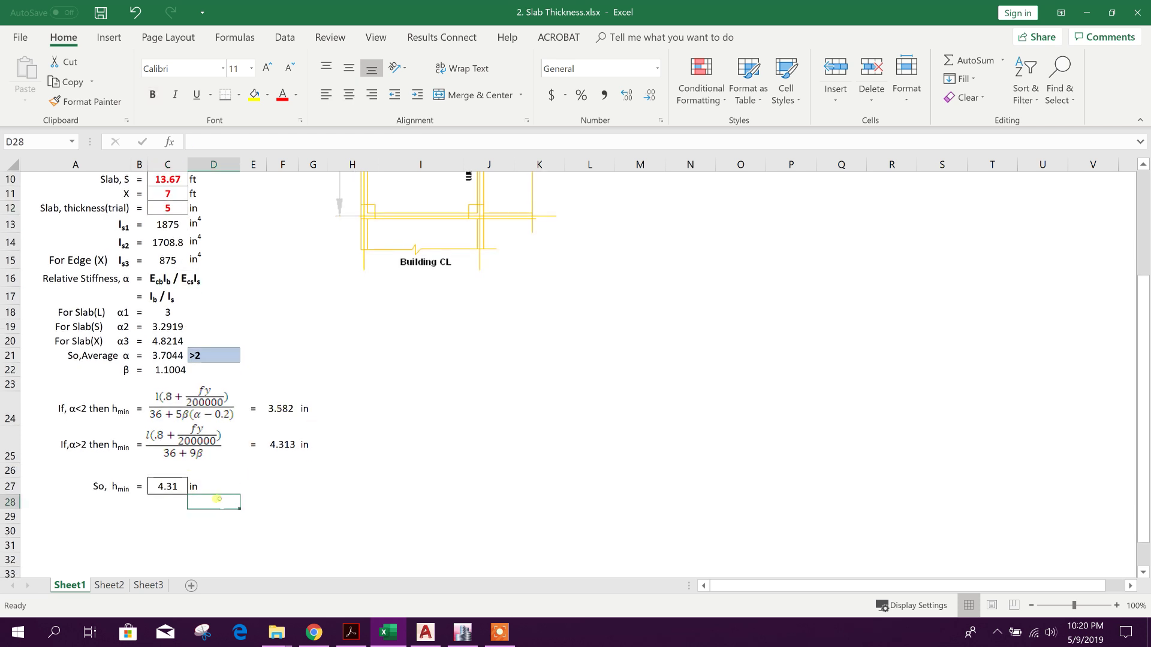
pyautogui.click(112, 491)
pyautogui.click(184, 495)
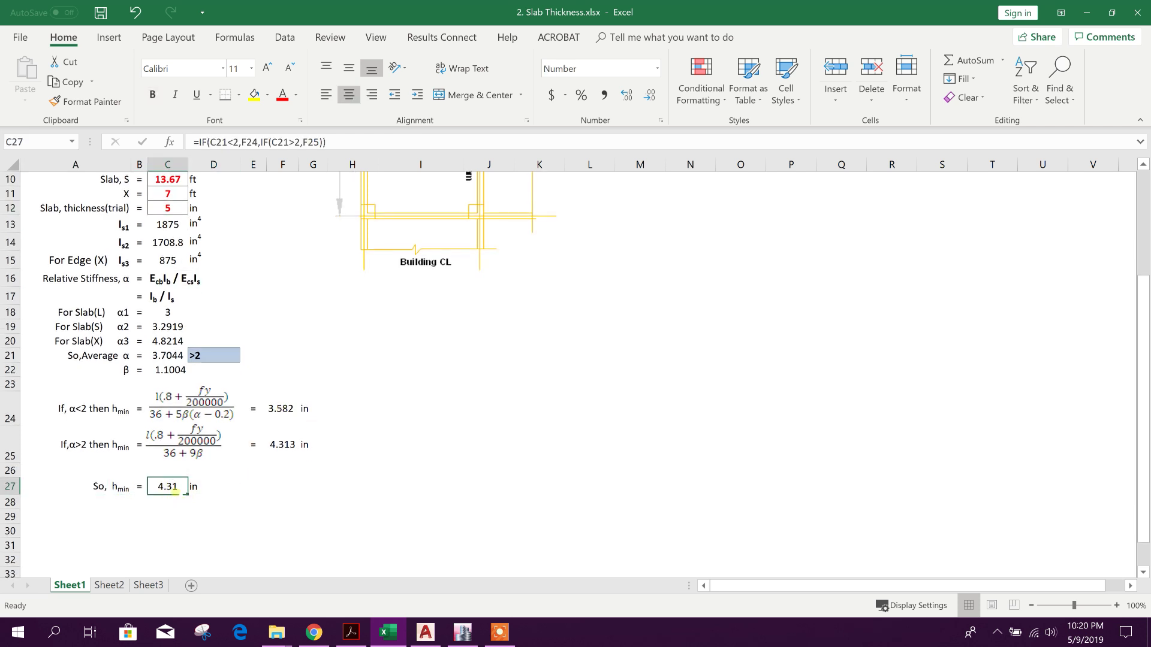
pyautogui.scroll(1, 184, 414)
pyautogui.click(174, 258)
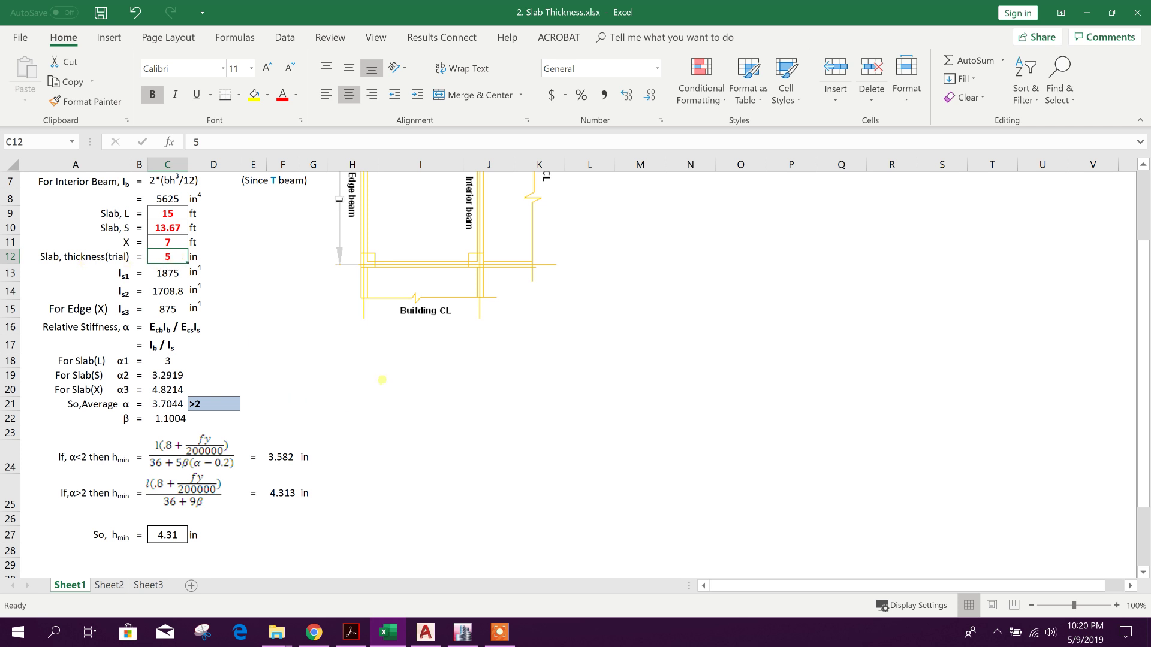
pyautogui.scroll(2, 402, 387)
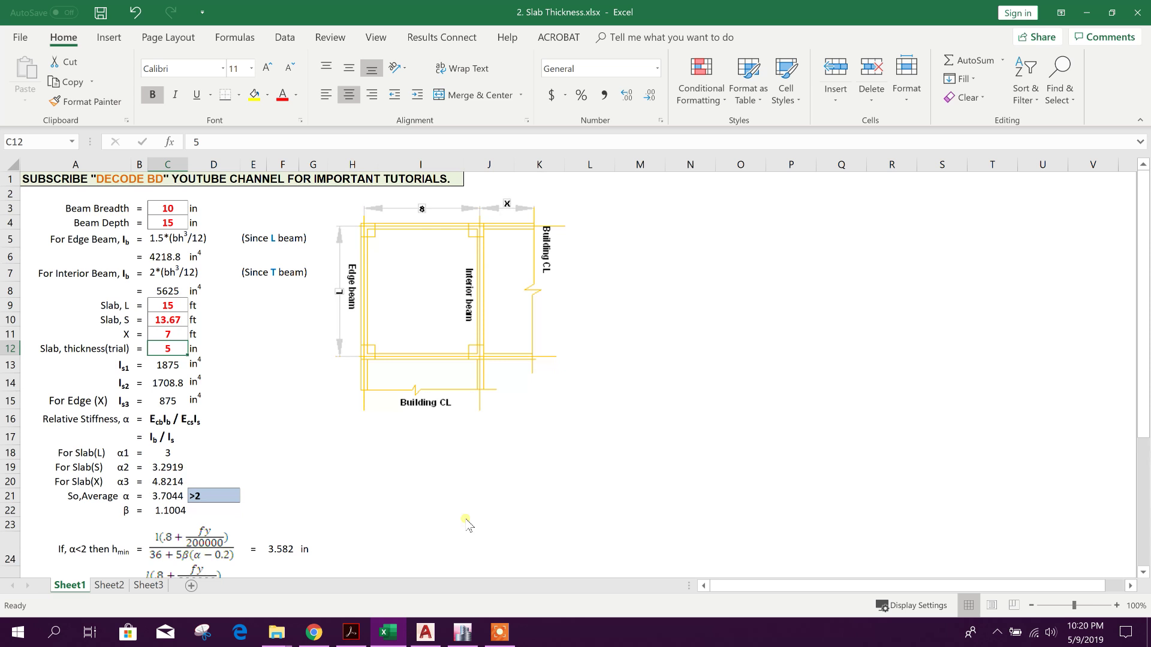
# Step: Switch to ETABS and modify the Slab1 slab property, renaming it S5
pyautogui.click(463, 632)
pyautogui.moveTo(557, 298); pyautogui.dragTo(550, 309, button='middle')
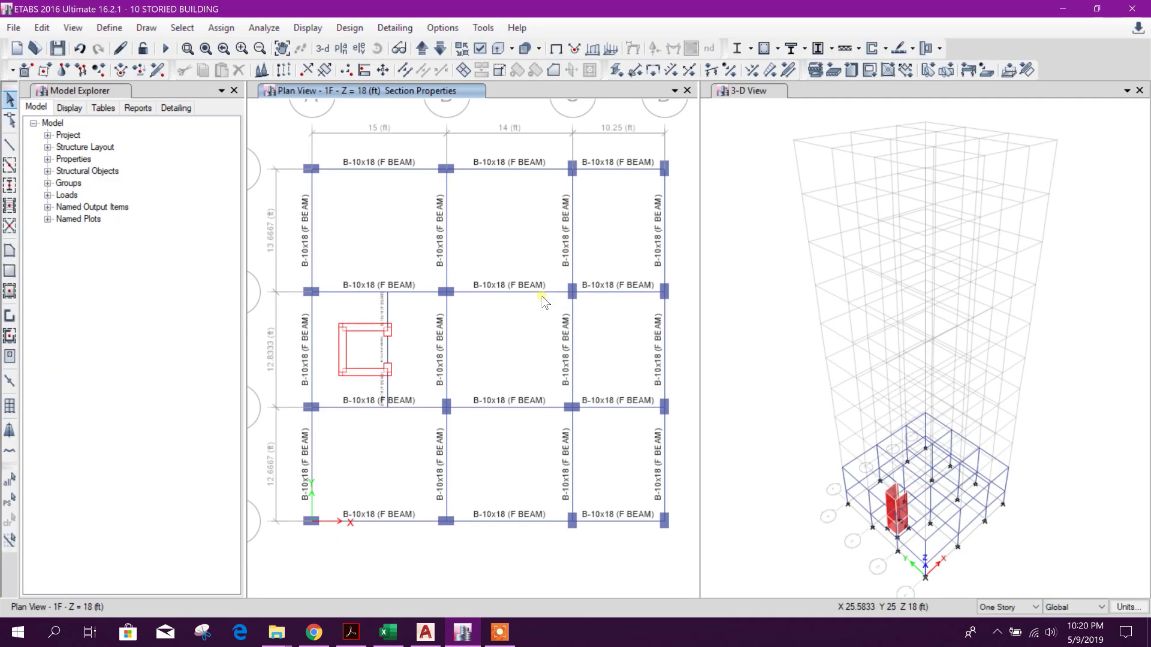
pyautogui.click(109, 27)
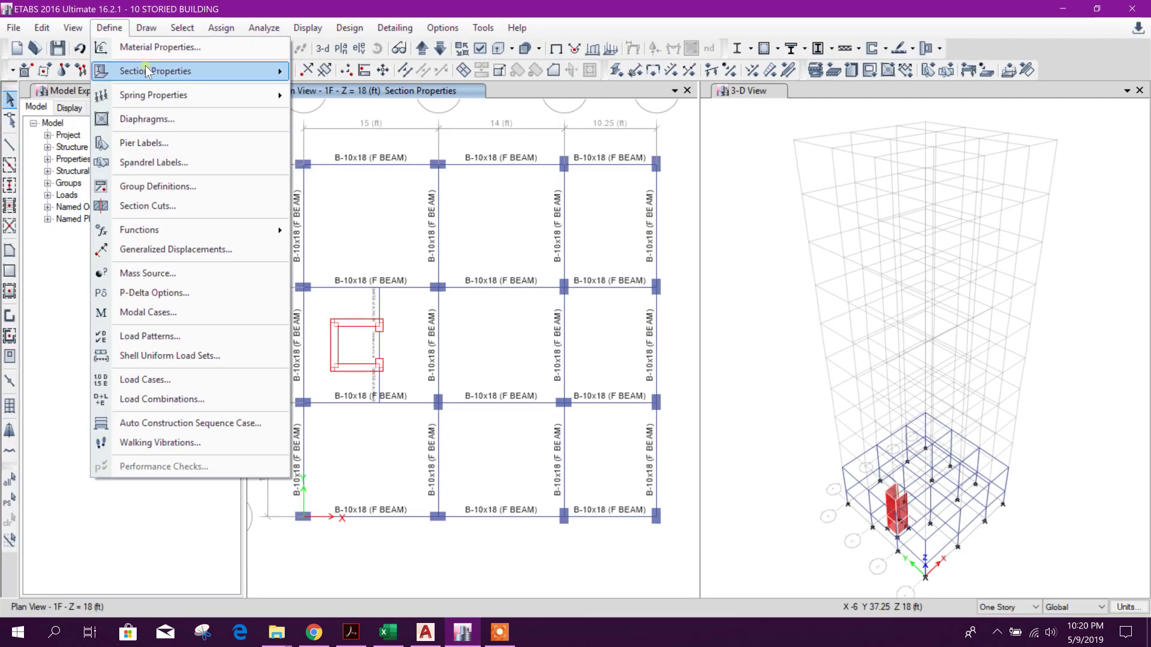
pyautogui.moveTo(150, 72)
pyautogui.click(350, 116)
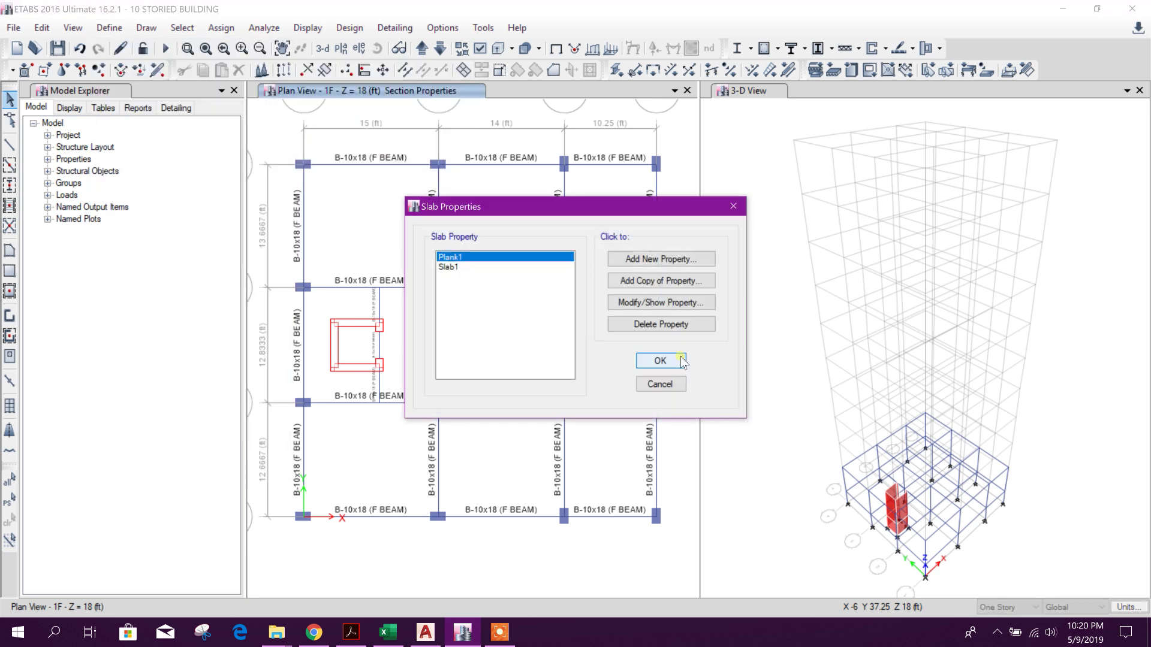
pyautogui.click(493, 268)
pyautogui.click(668, 303)
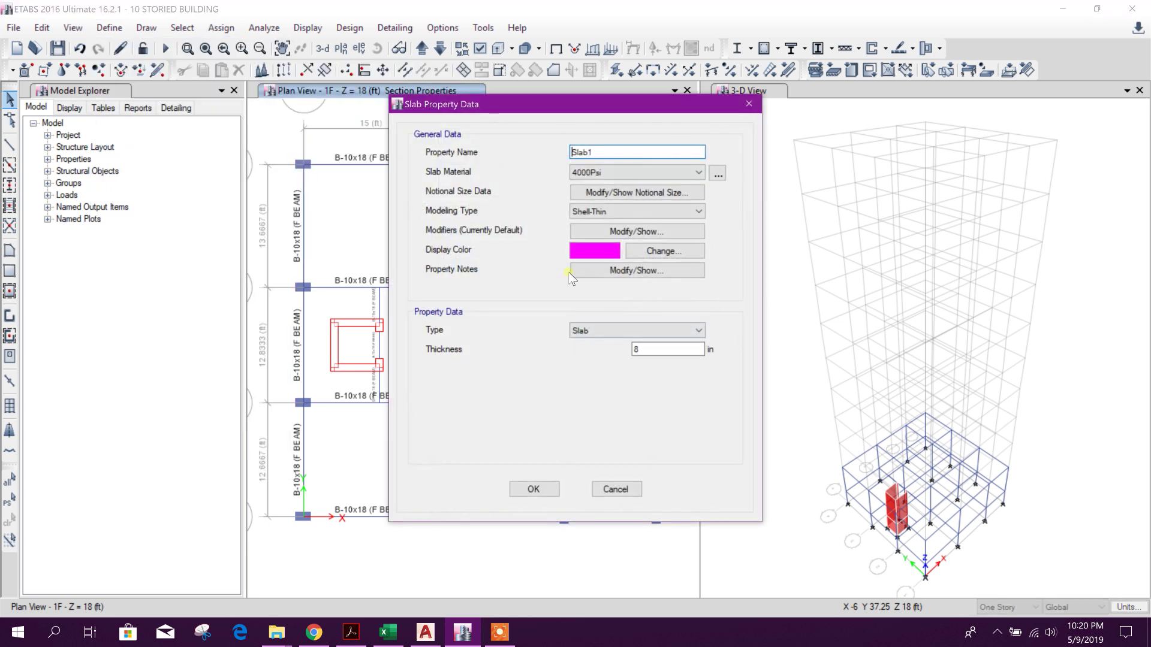
pyautogui.doubleClick(601, 152)
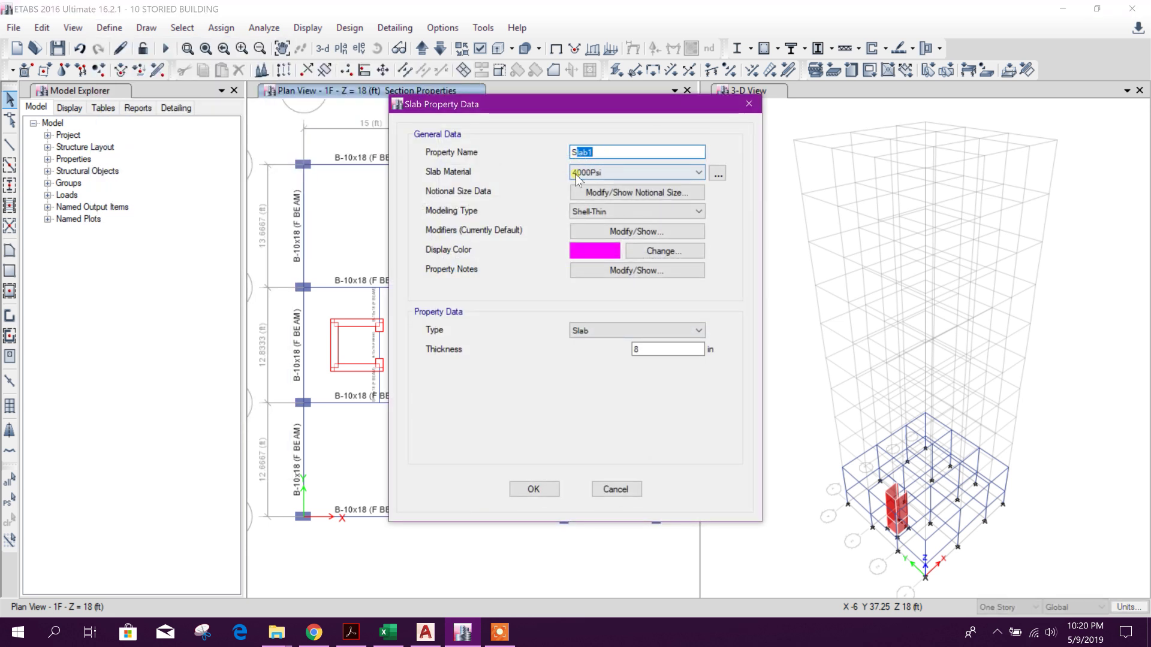
pyautogui.write('S5')
# Step: Set slab property S5 to a thickness of 5 in with 3000psi material and accept the definition
pyautogui.doubleClick(665, 349)
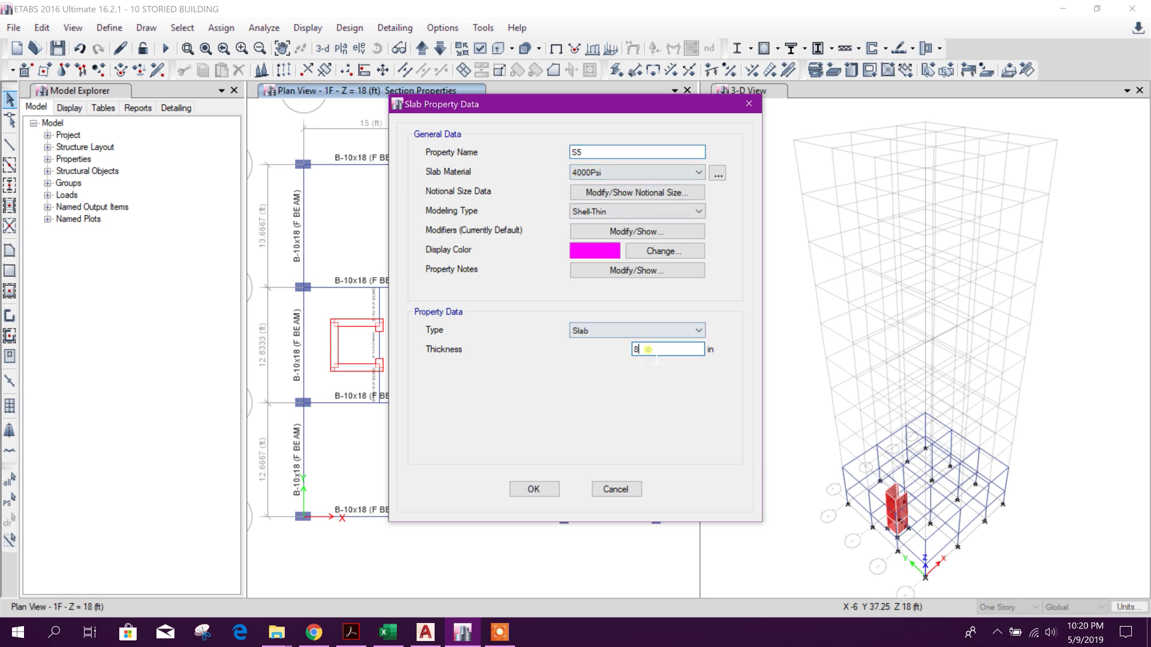
pyautogui.click(638, 171)
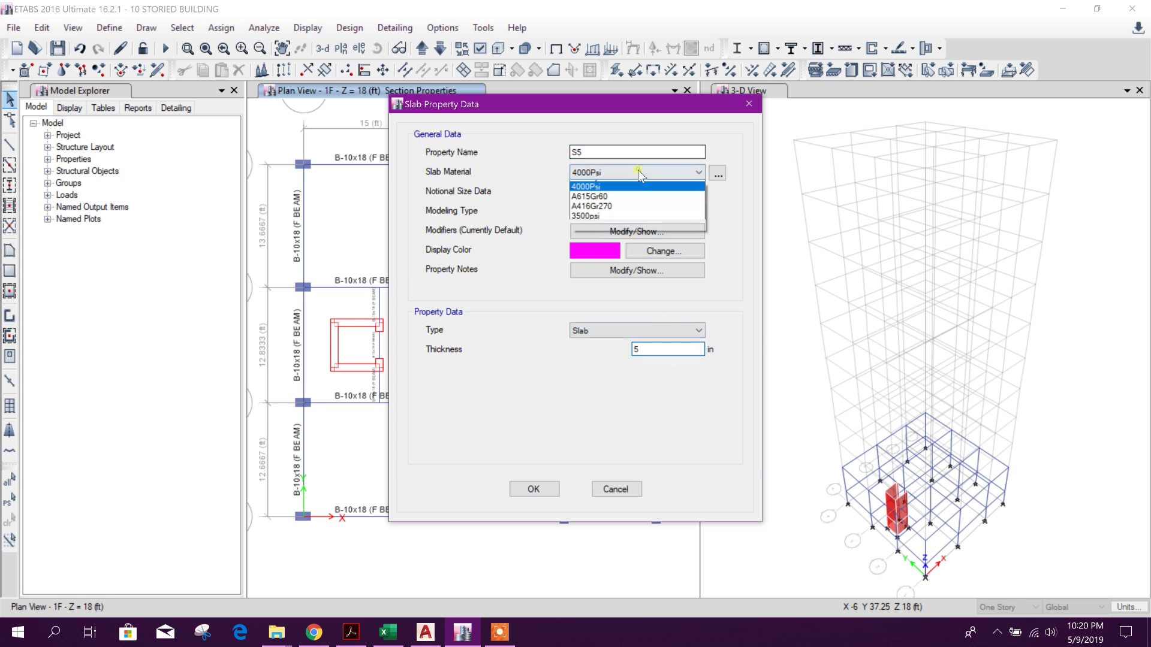
pyautogui.click(629, 236)
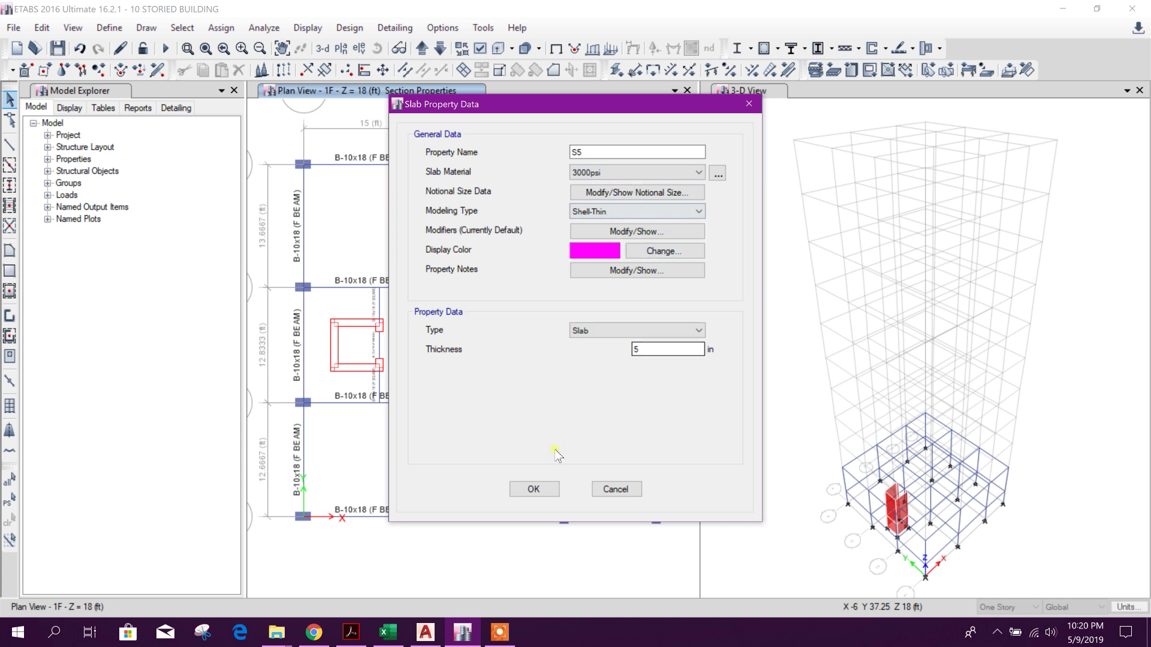
pyautogui.click(551, 491)
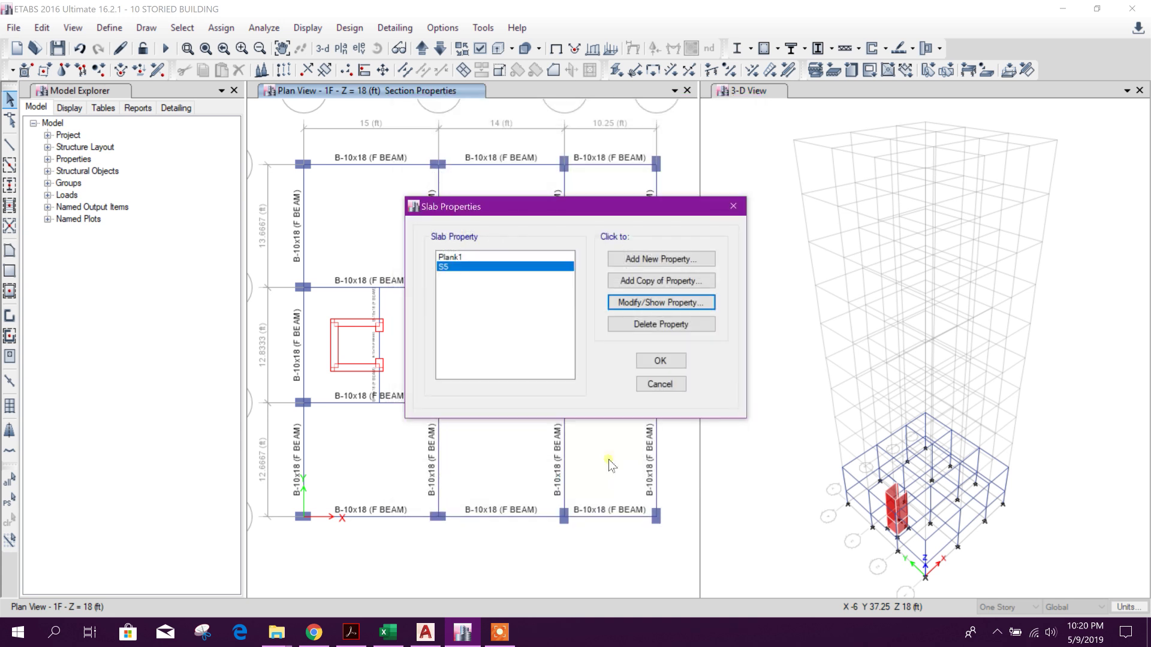
pyautogui.click(660, 362)
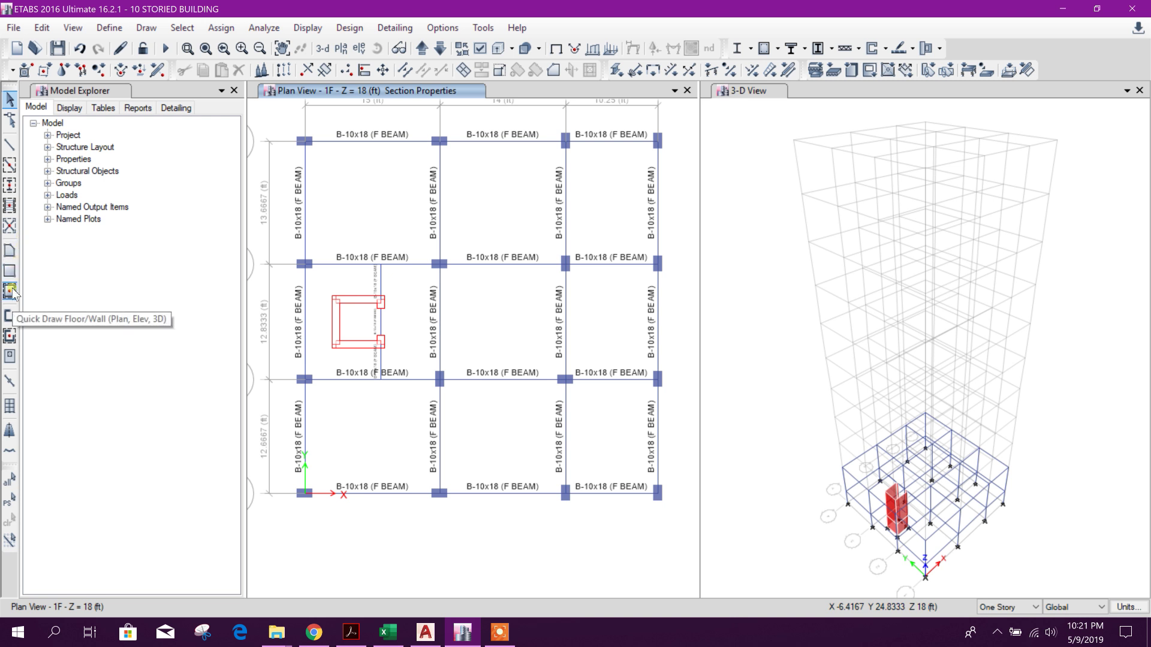
# Step: Draw an S5 floor slab corner by corner on 1F over the bay between grids A–B and 3–4
pyautogui.click(9, 252)
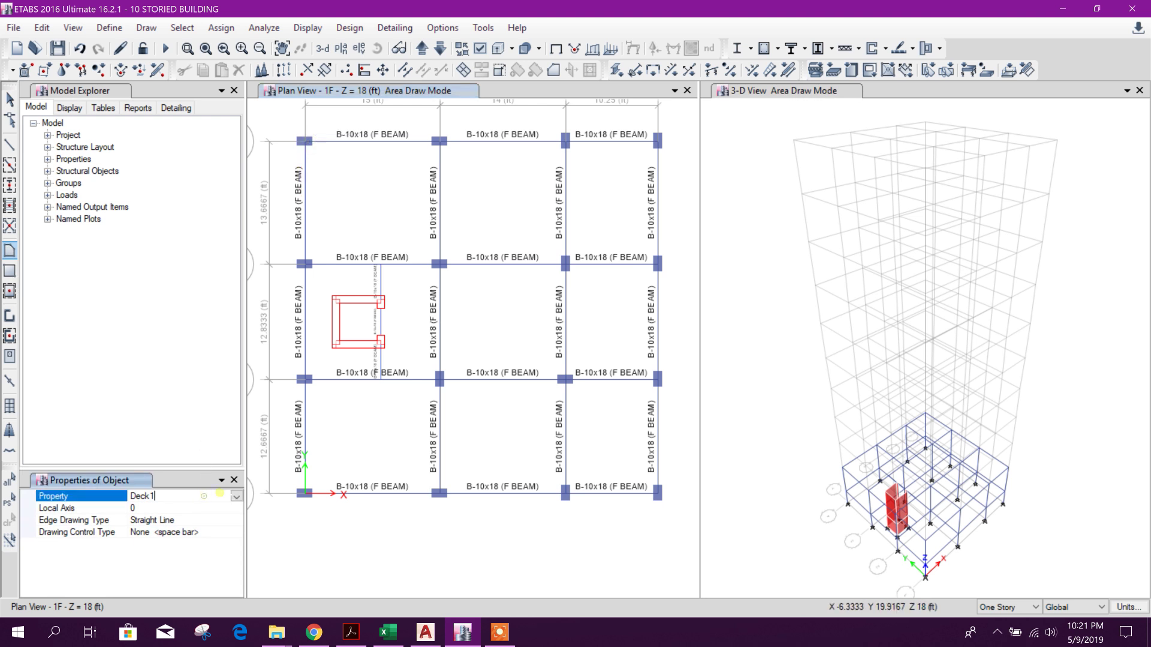
pyautogui.click(216, 497)
pyautogui.click(237, 496)
pyautogui.click(150, 542)
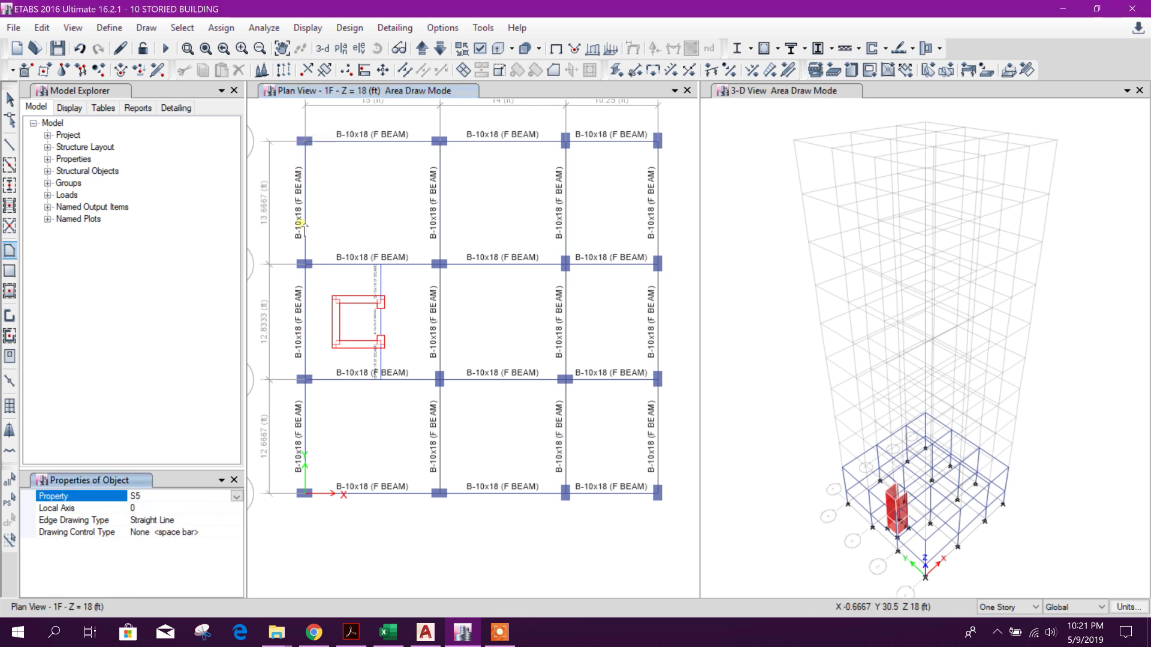
pyautogui.click(306, 141)
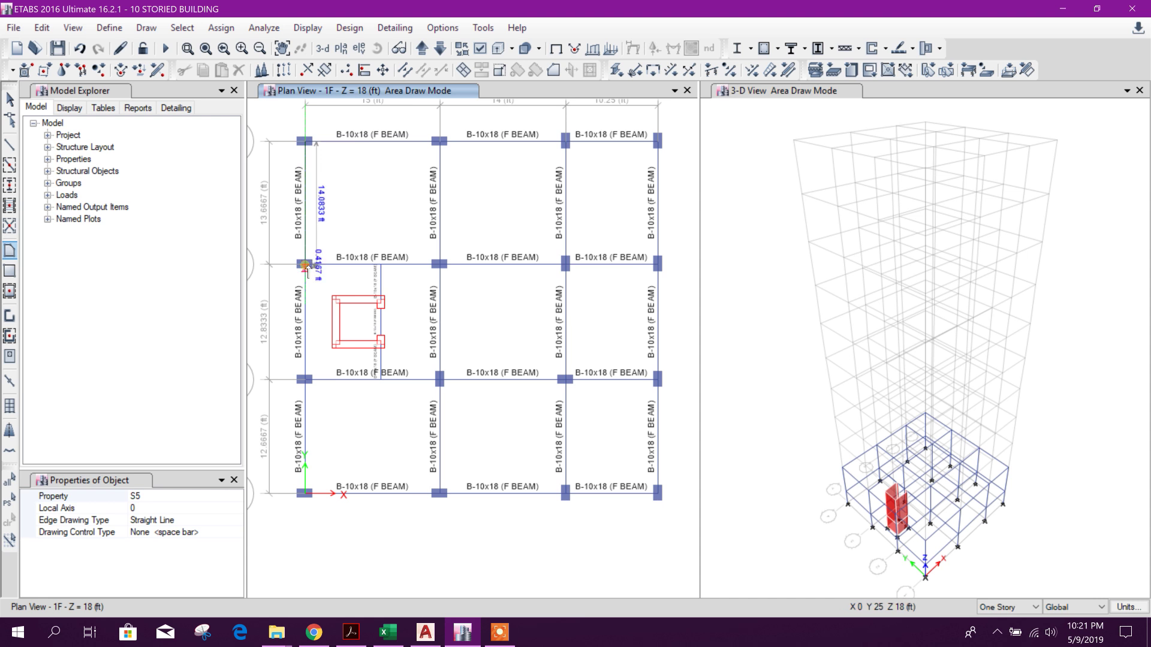
pyautogui.click(306, 265)
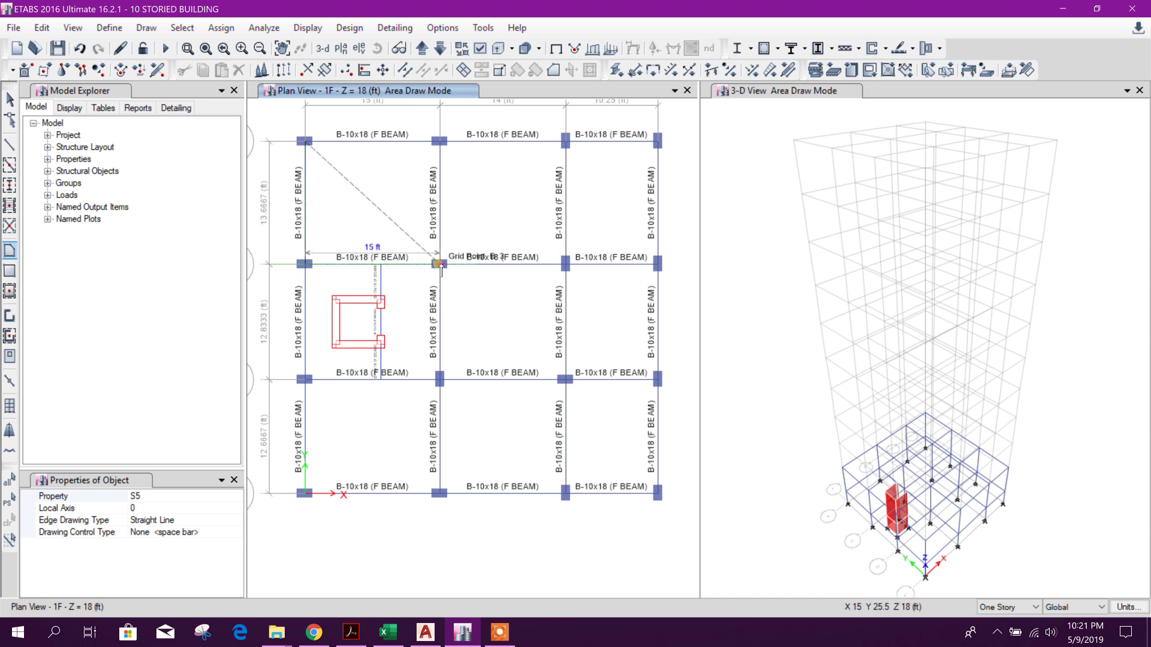
pyautogui.click(439, 264)
pyautogui.click(440, 141)
pyautogui.press('Return')
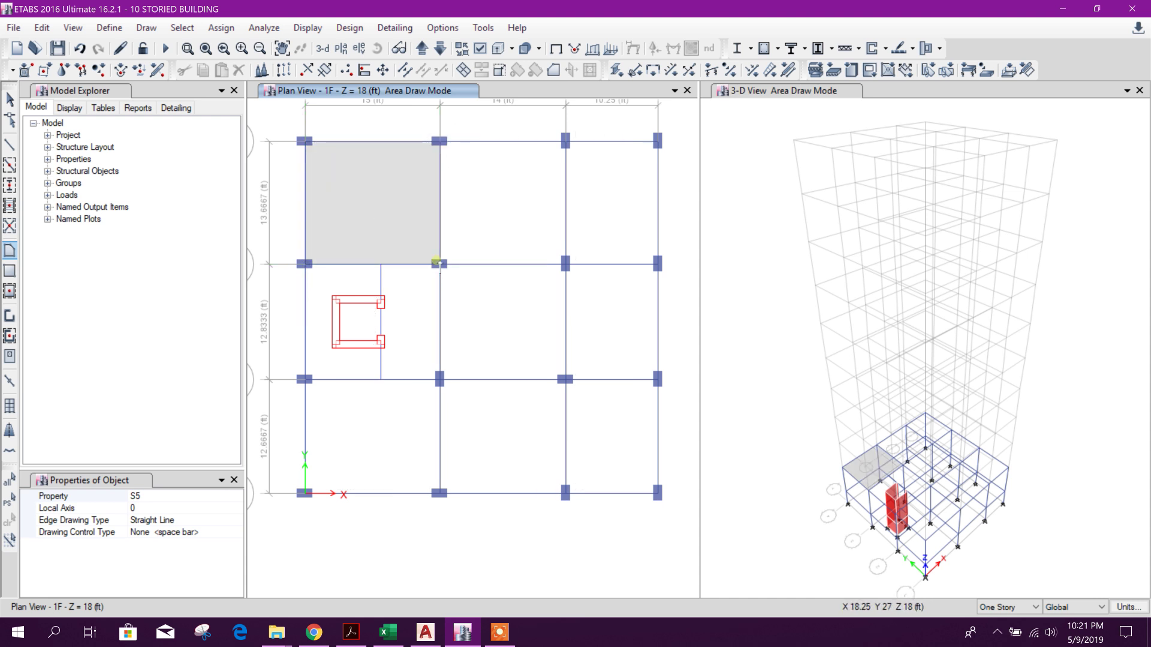
# Step: Add a rectangular S5 slab at bay B–C/3–4 and quick-draw S5 slabs in the other empty 1F bays, except the one containing the core
pyautogui.click(10, 271)
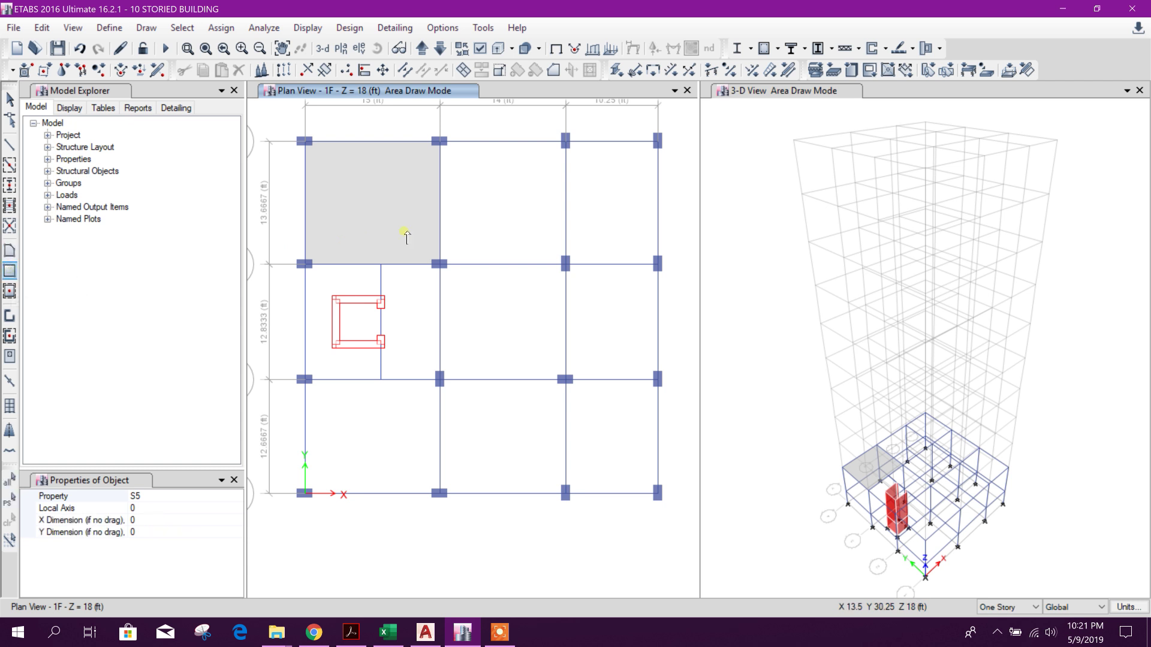
pyautogui.moveTo(440, 141); pyautogui.dragTo(566, 265)
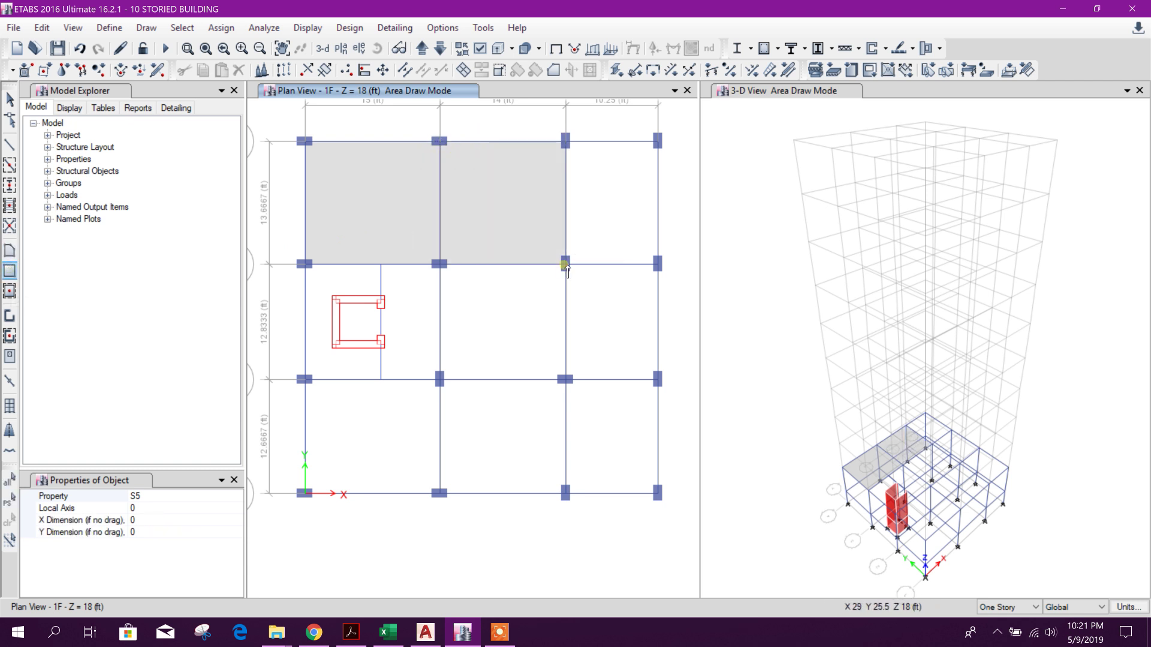
pyautogui.click(9, 291)
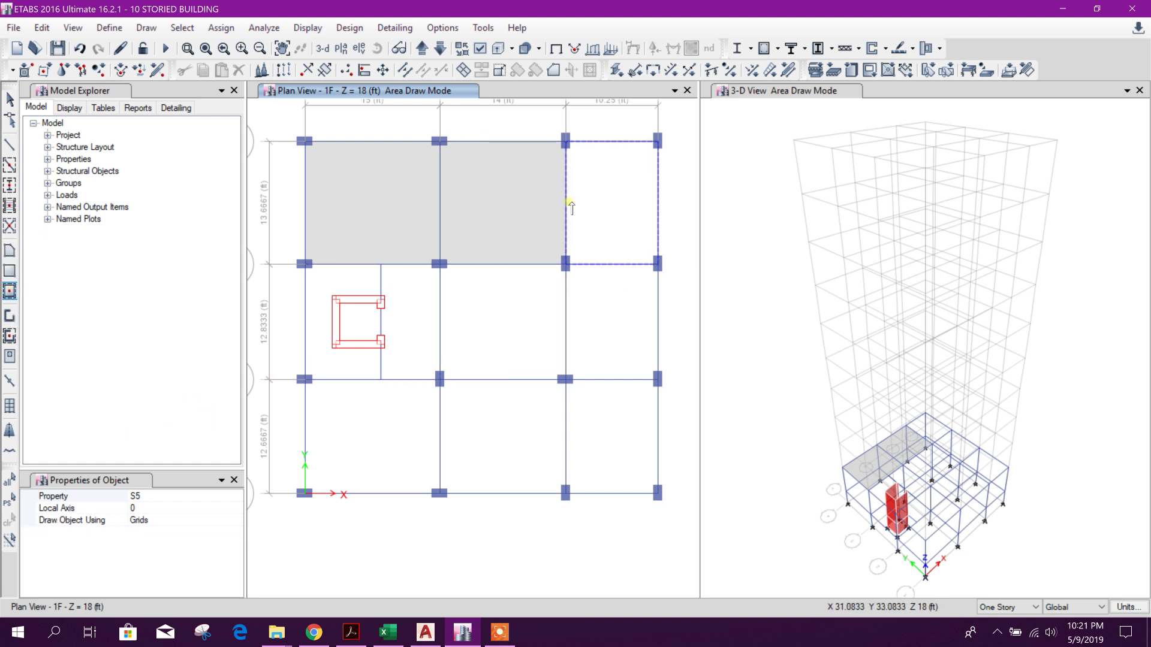
pyautogui.click(615, 192)
pyautogui.click(606, 358)
pyautogui.click(527, 329)
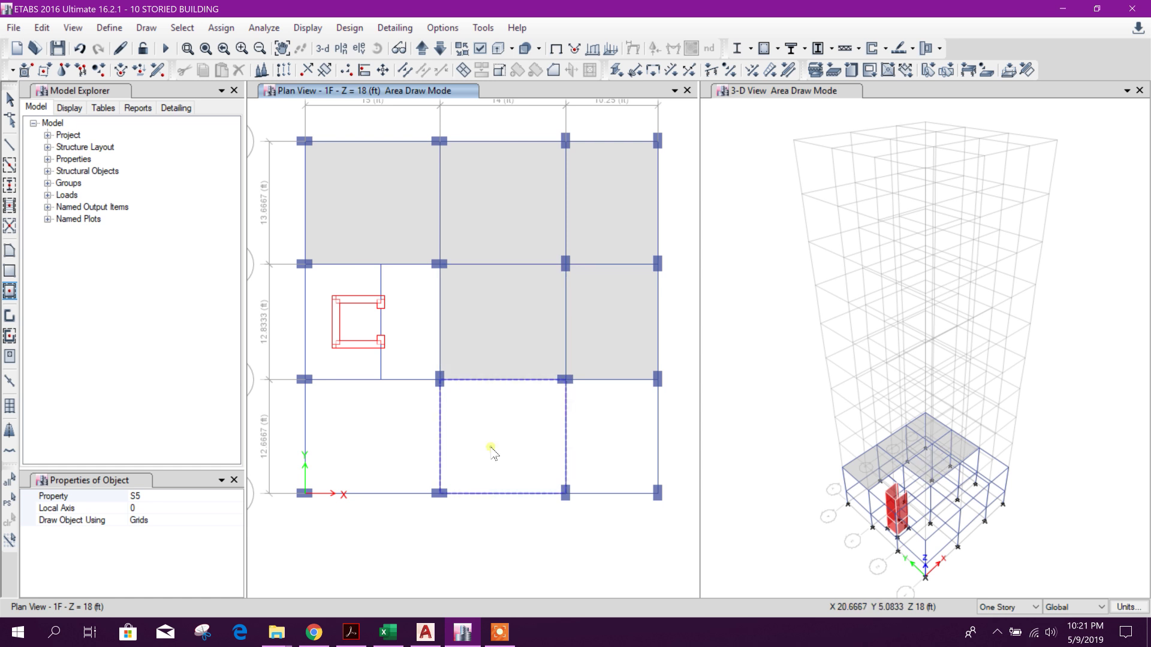
pyautogui.click(491, 452)
pyautogui.click(618, 434)
pyautogui.click(388, 462)
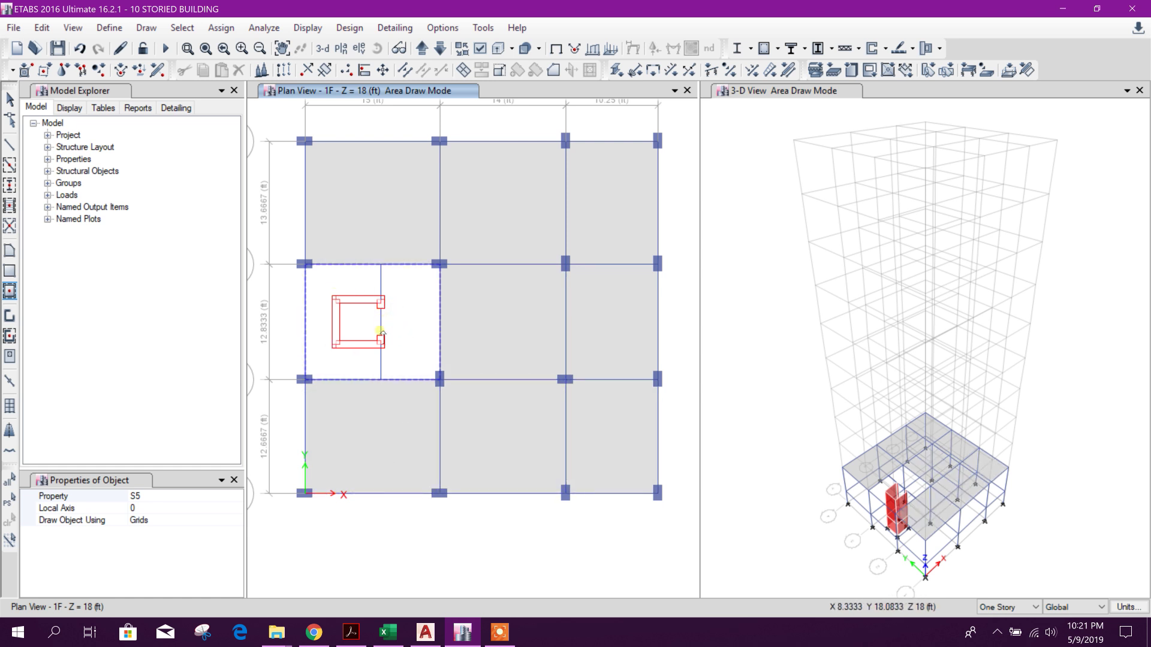
# Step: Draw a rectangular S5 slab in the core bay from the intermediate beam's joint on grid 3 to grid point B2
pyautogui.click(10, 270)
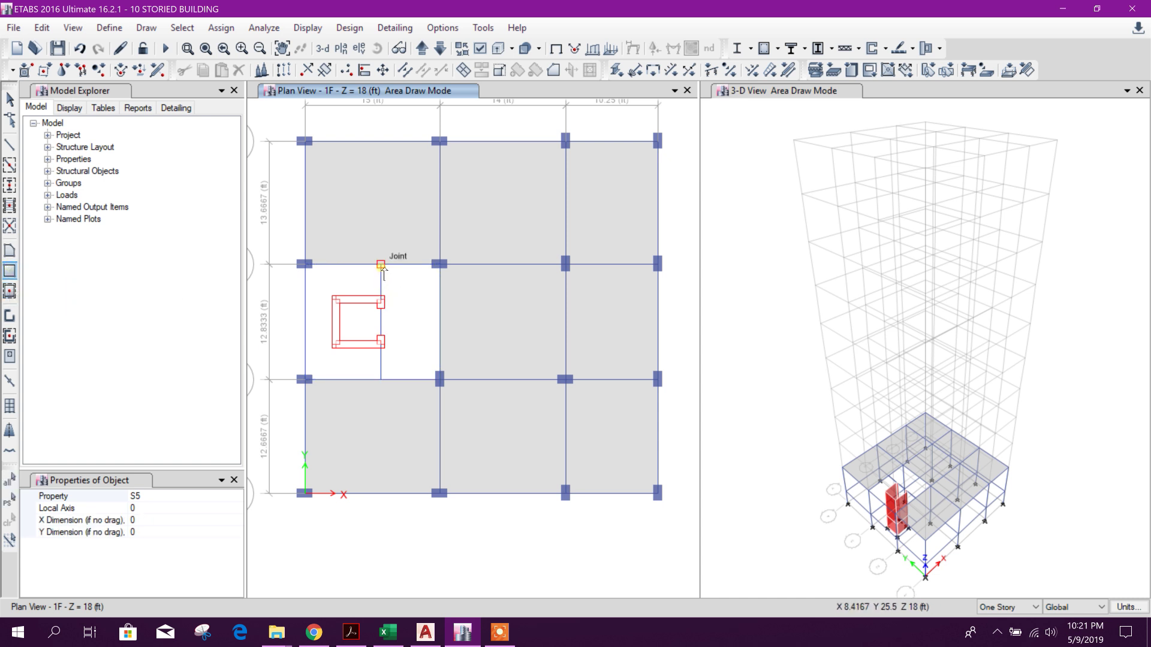
pyautogui.click(380, 264)
pyautogui.click(440, 380)
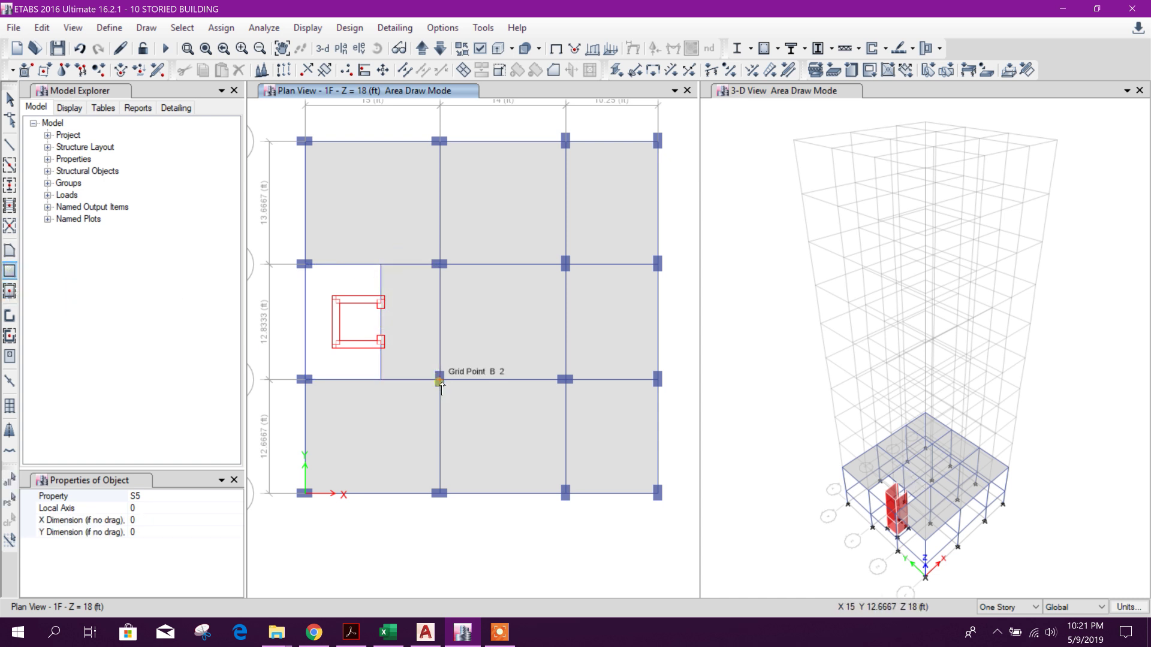
pyautogui.press('Escape')
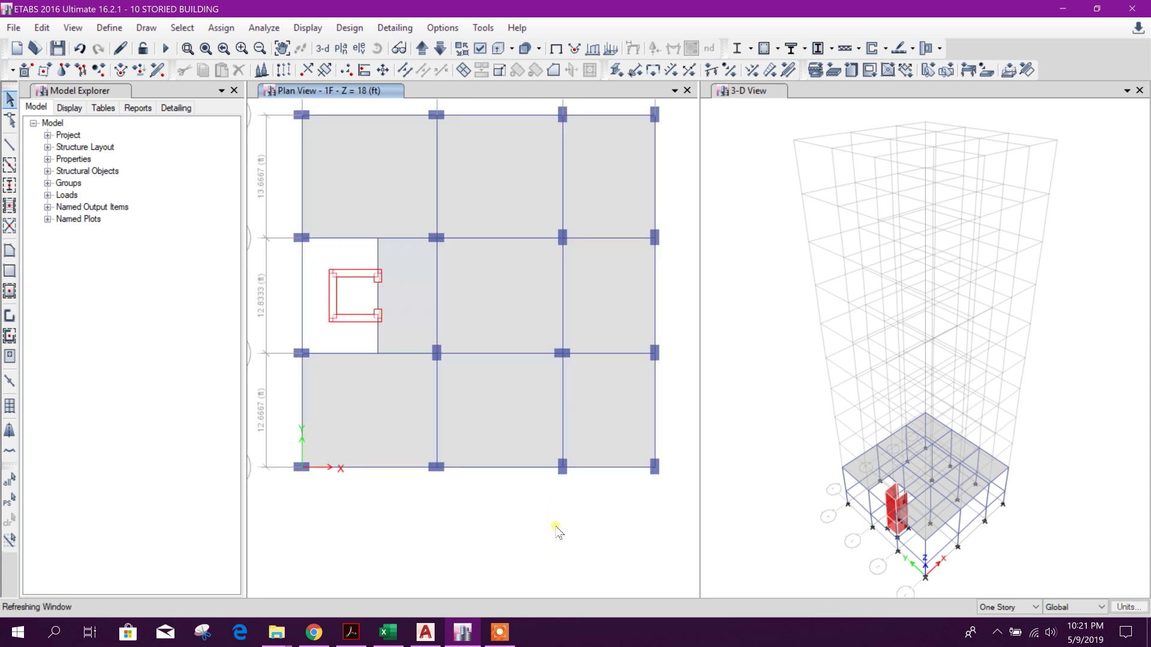
# Step: Create slab property ST7 as a copy of S5 with a thickness of 7 in
pyautogui.click(109, 28)
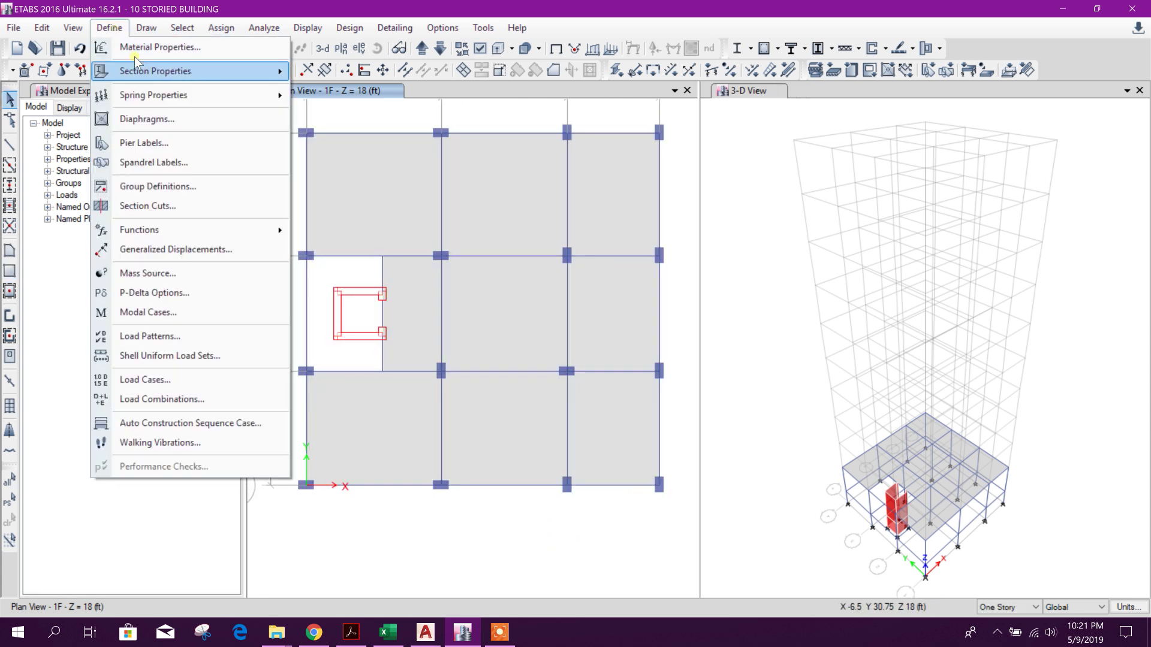
pyautogui.moveTo(179, 70)
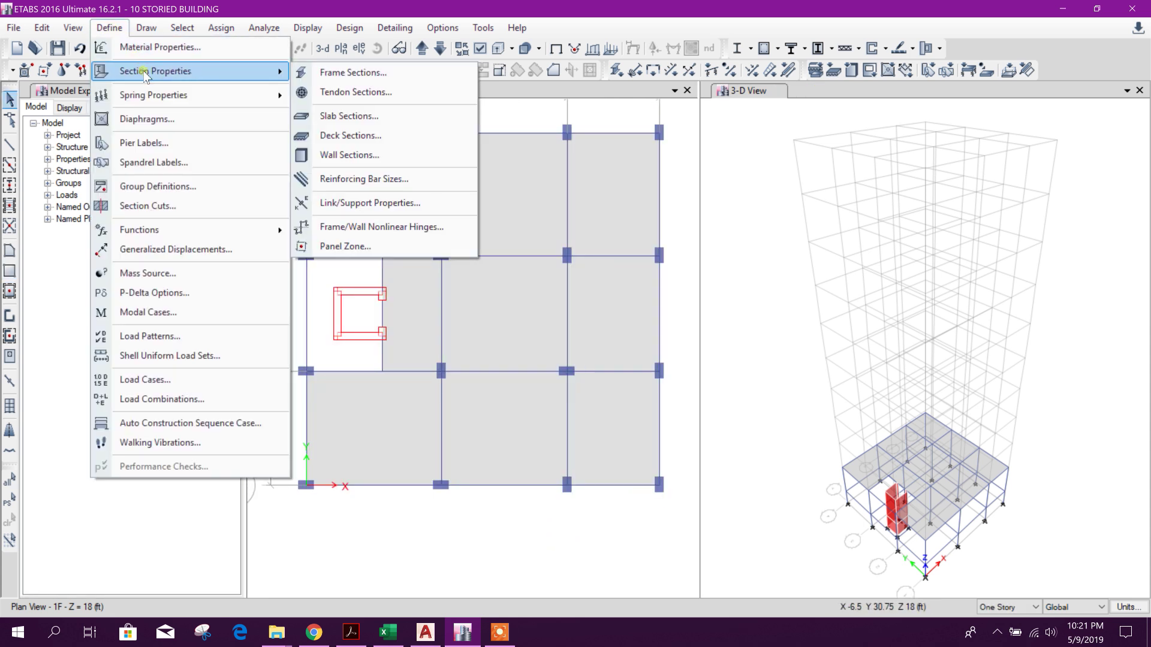
pyautogui.click(371, 116)
pyautogui.click(507, 266)
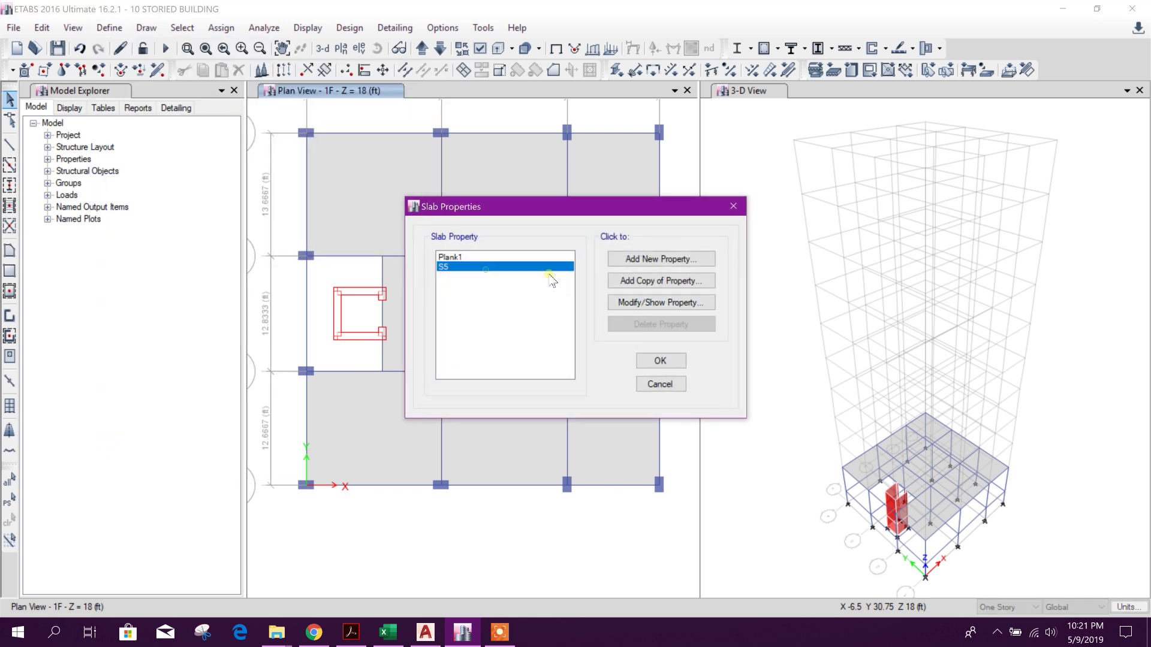
pyautogui.click(661, 282)
pyautogui.moveTo(602, 153); pyautogui.dragTo(577, 153)
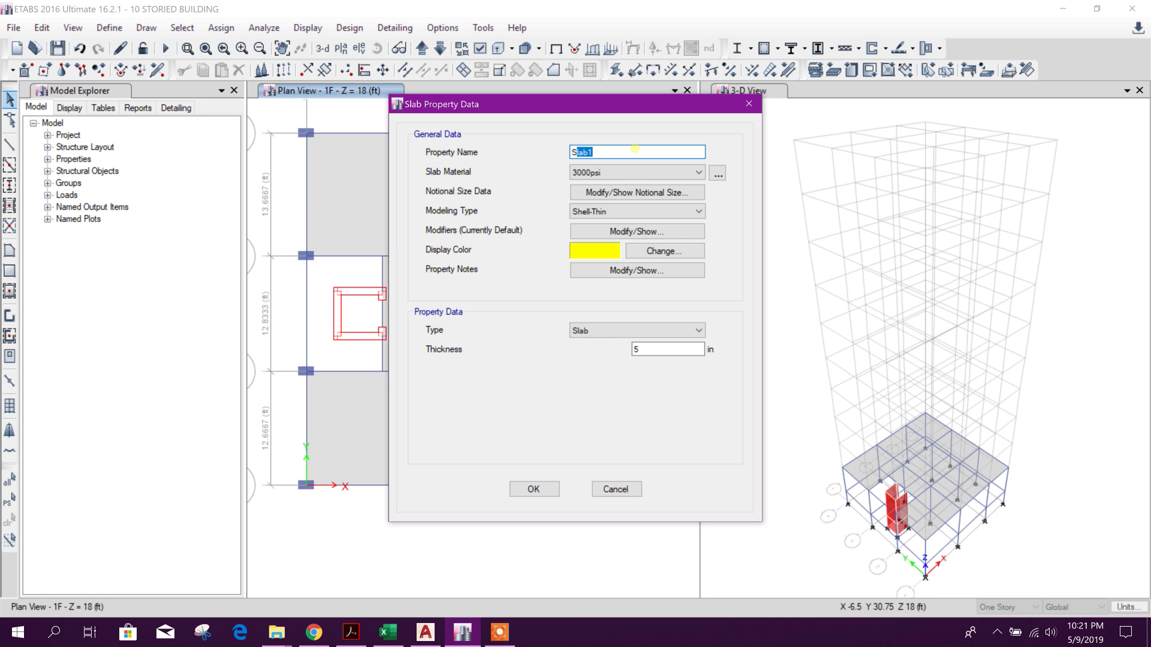
pyautogui.write('T7')
pyautogui.doubleClick(673, 348)
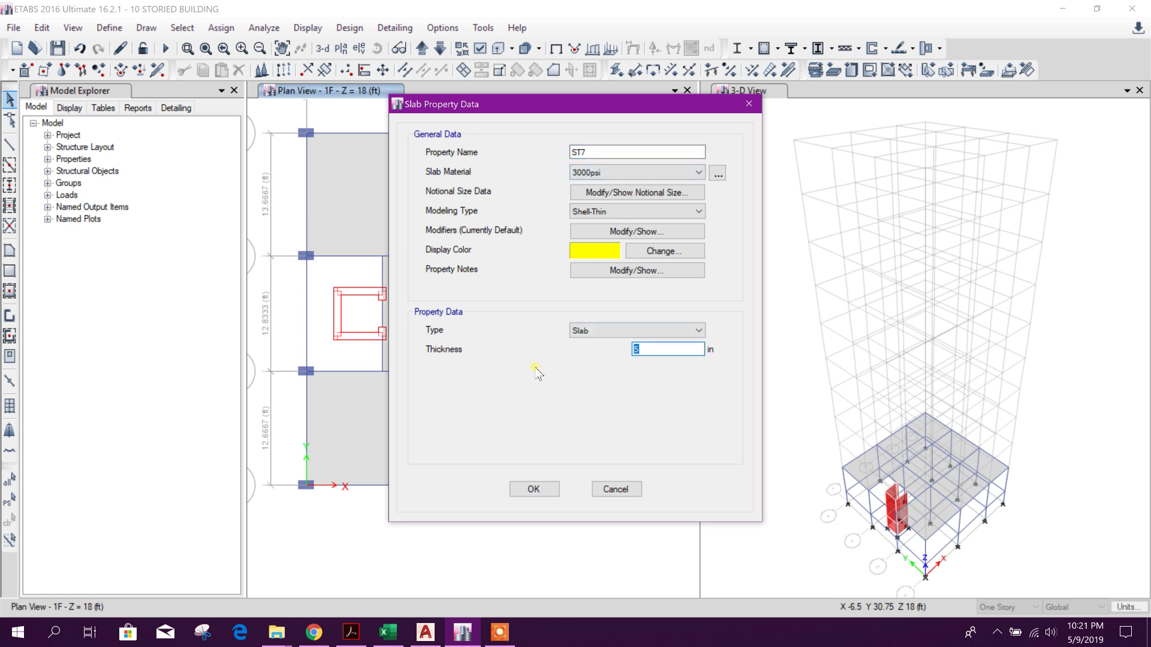
pyautogui.click(596, 155)
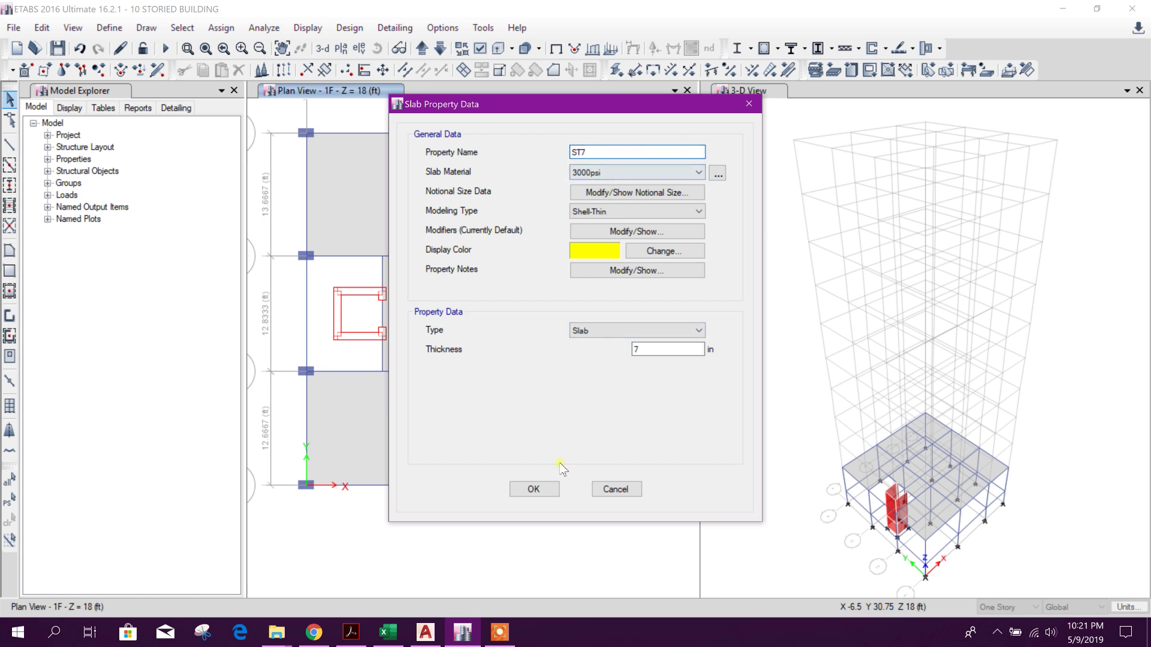
pyautogui.click(551, 488)
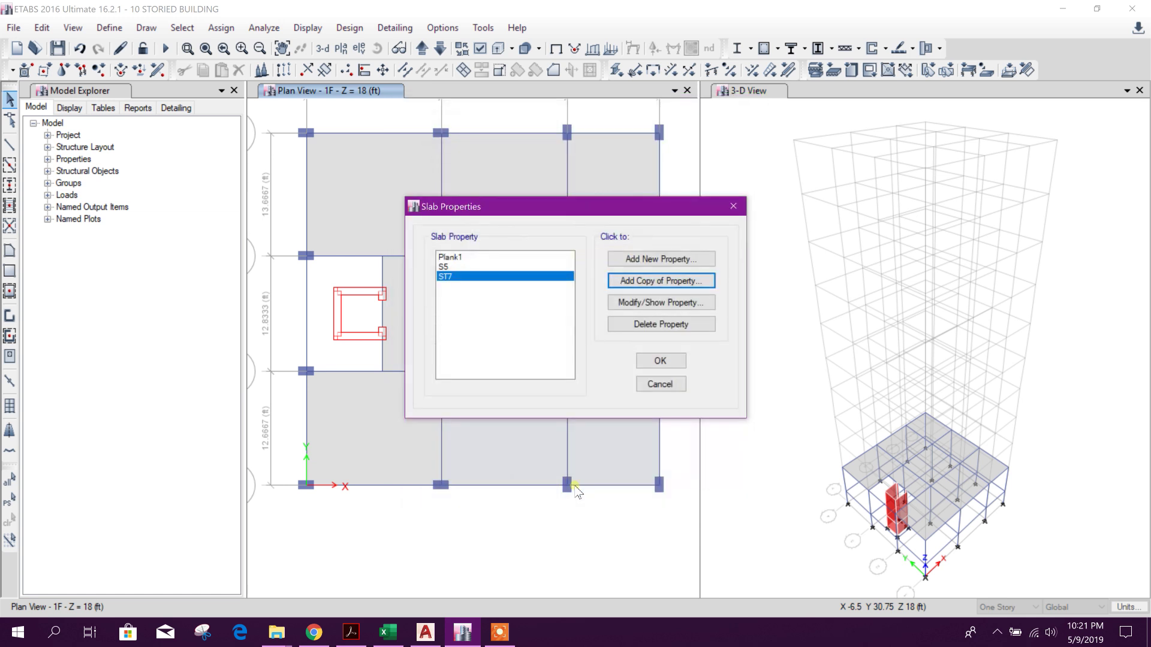
pyautogui.click(660, 361)
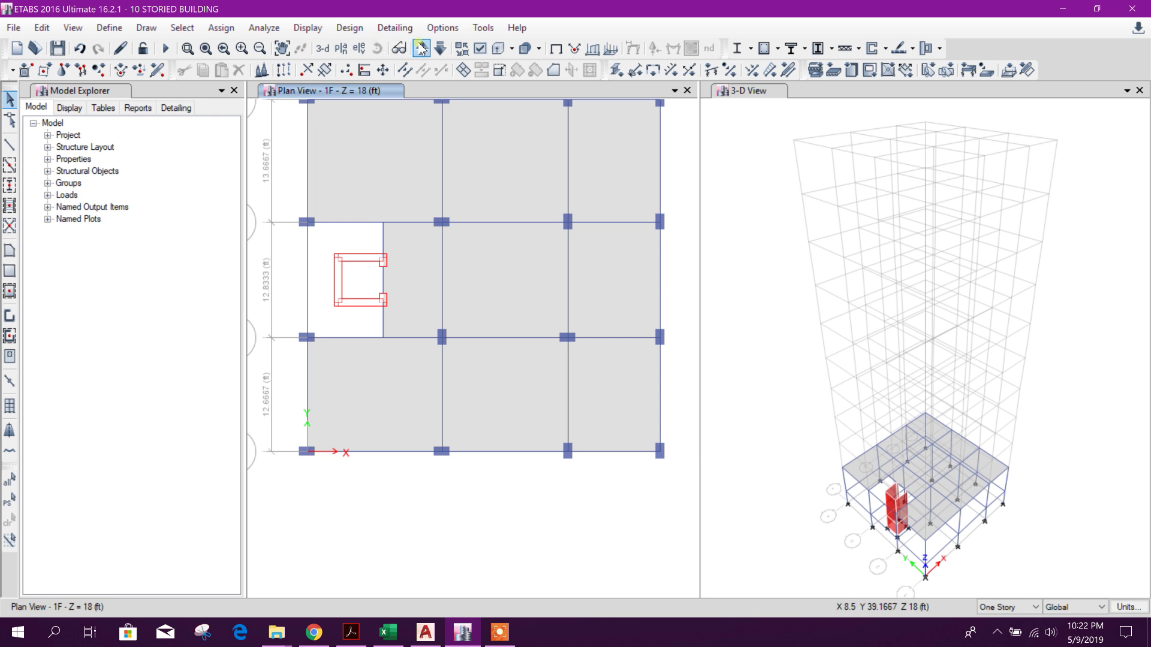
# Step: Switch to the AutoCAD floor plan and examine the stair flights and landing corners around the lift core
pyautogui.click(440, 48)
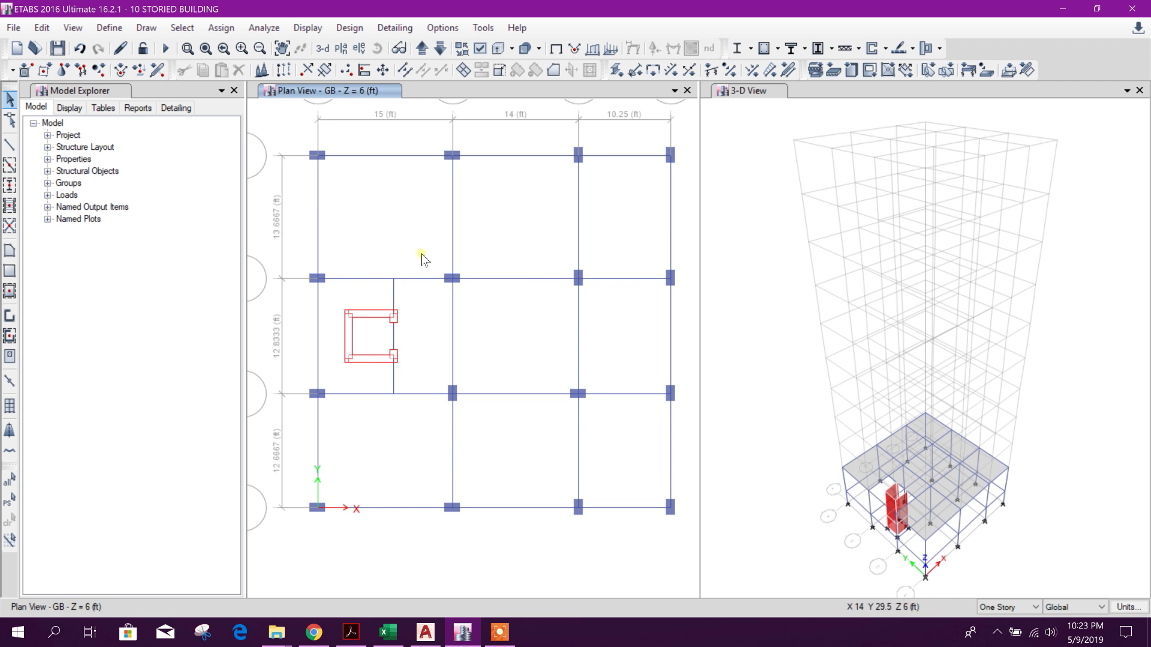
pyautogui.click(425, 632)
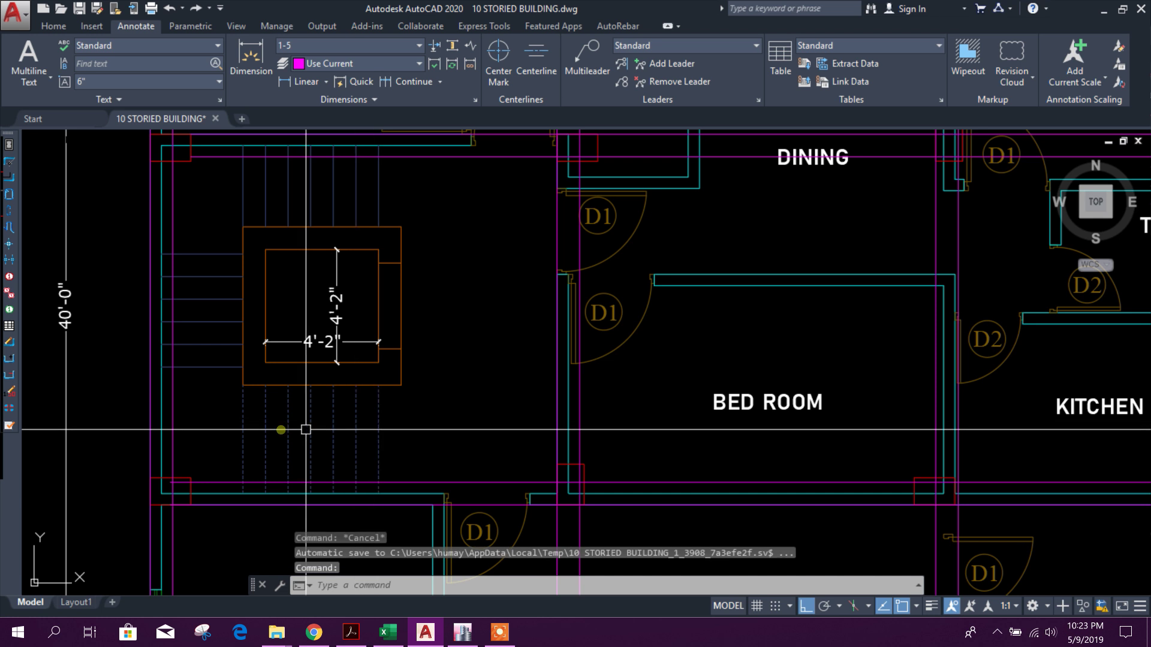
pyautogui.moveTo(372, 429); pyautogui.dragTo(377, 430, button='middle')
pyautogui.press('Escape')
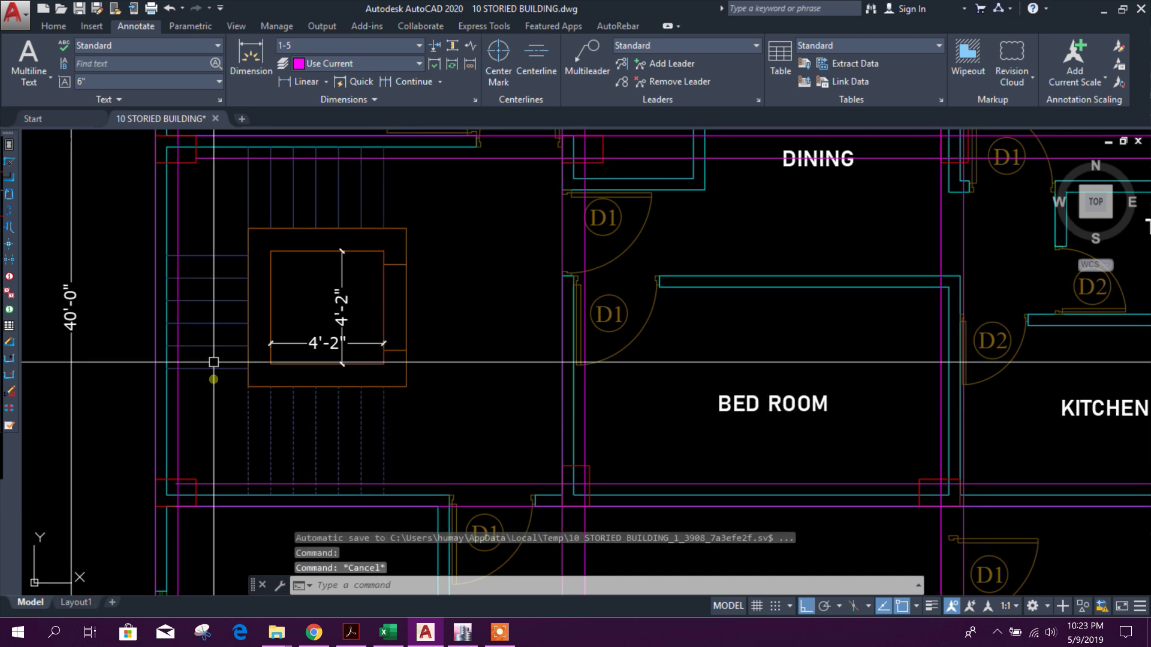
pyautogui.press('Escape')
pyautogui.click(224, 428)
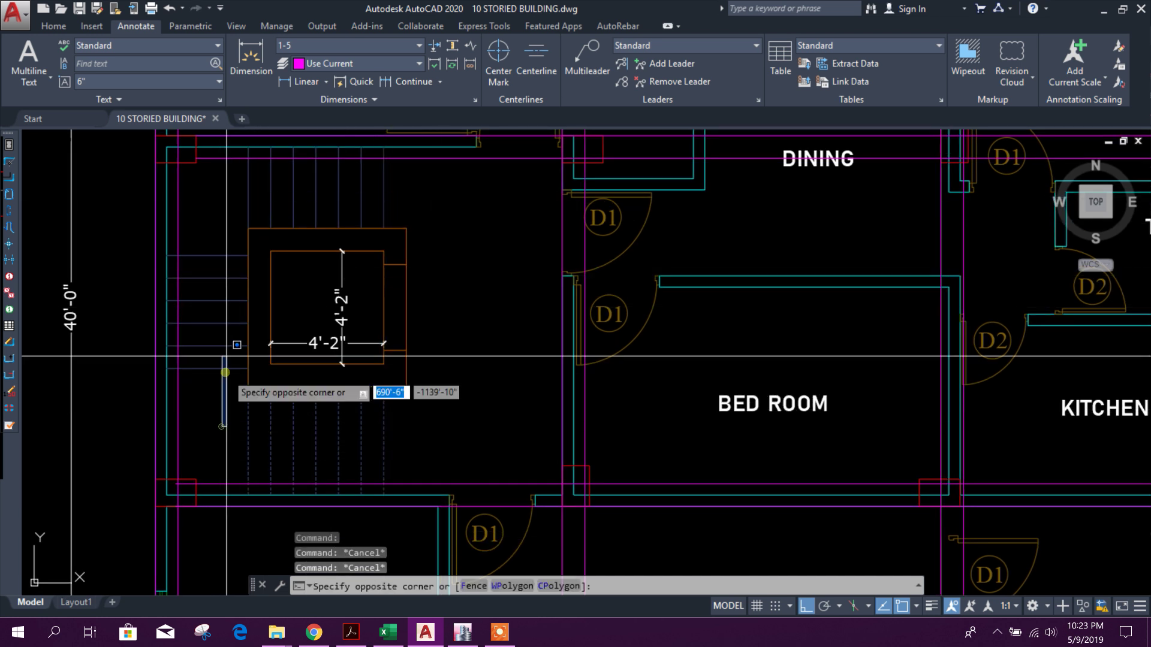
pyautogui.press('Escape')
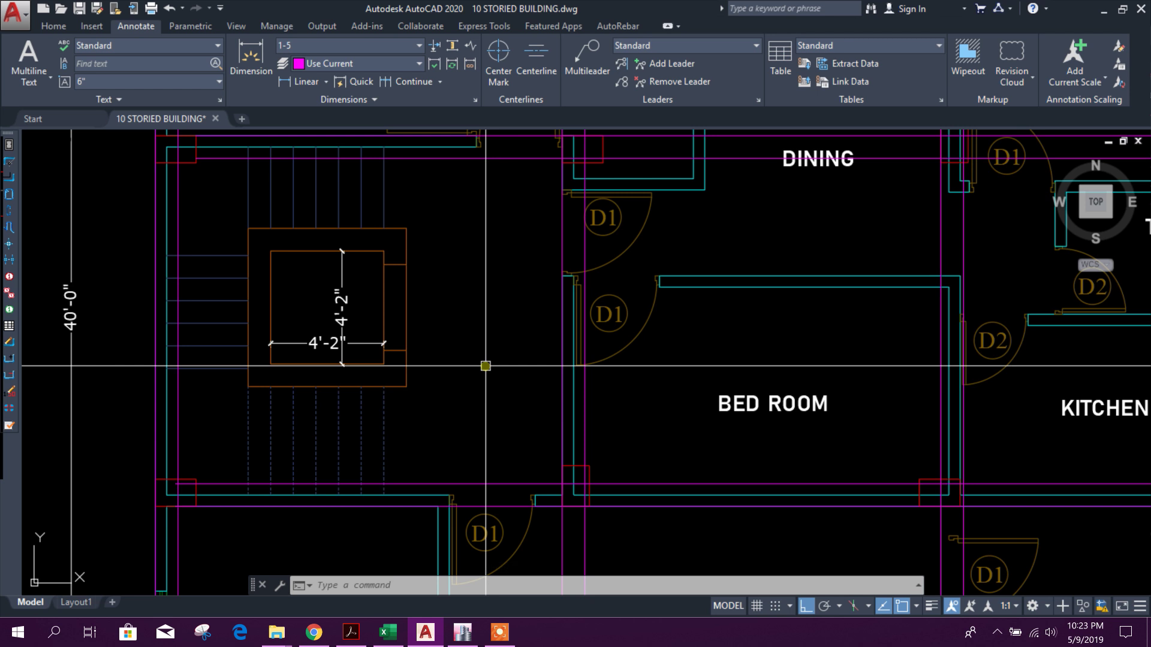
# Step: Return to ETABS and open grid system G1 for modification
pyautogui.click(463, 633)
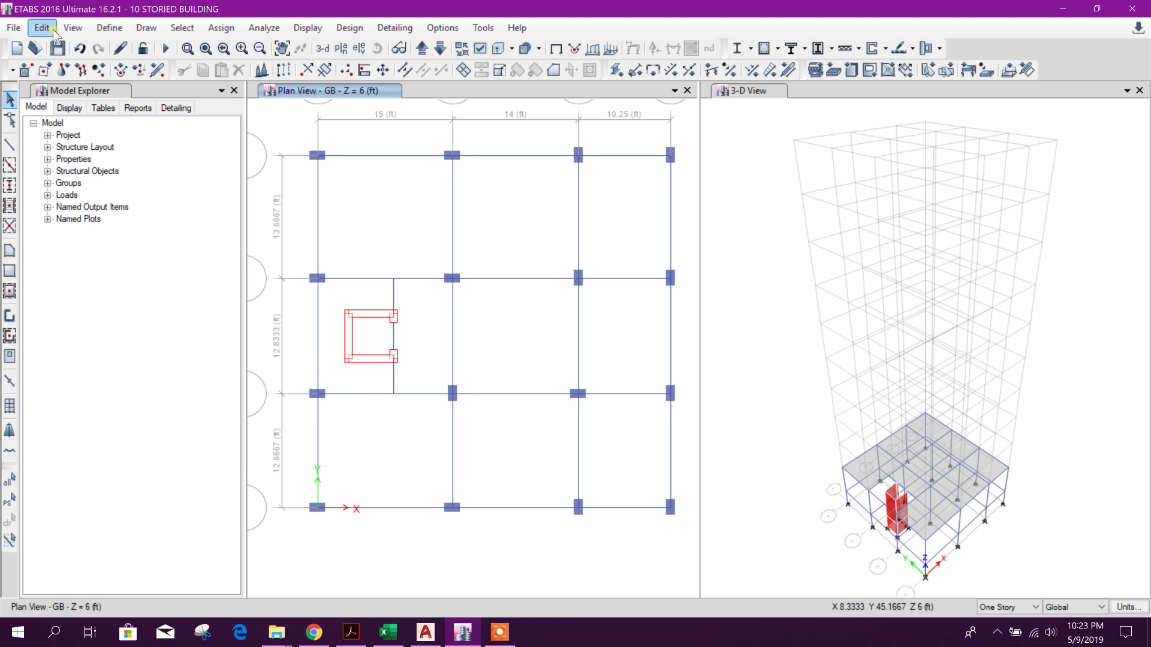
pyautogui.click(73, 28)
pyautogui.click(308, 27)
pyautogui.rightClick(538, 196)
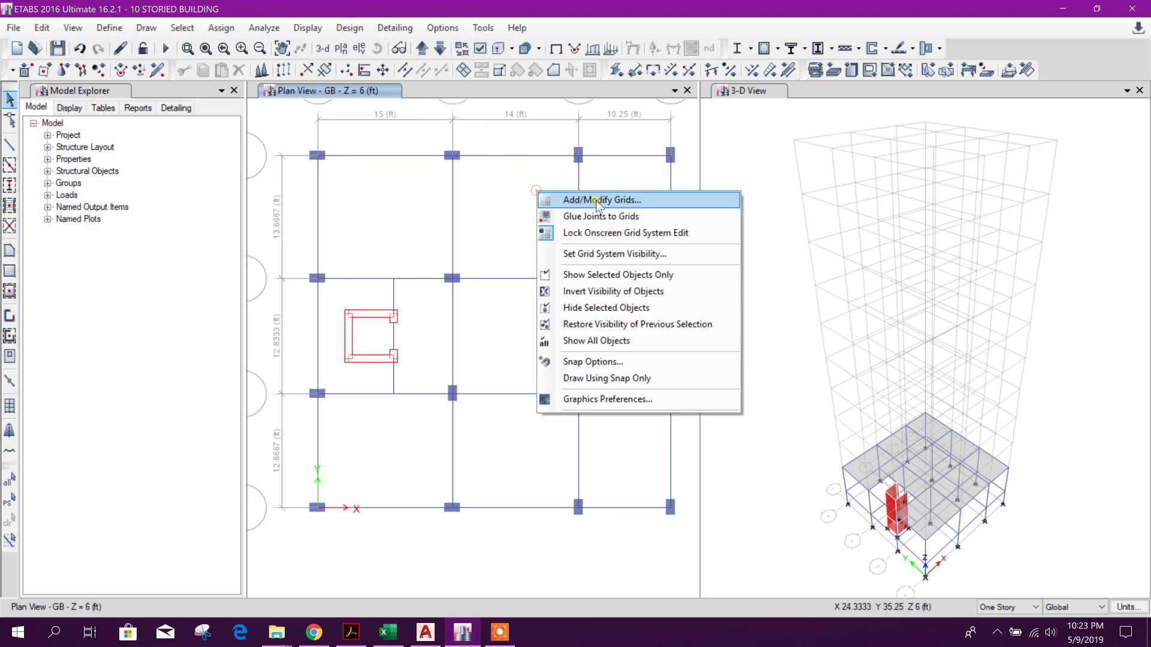
pyautogui.click(594, 201)
pyautogui.click(667, 332)
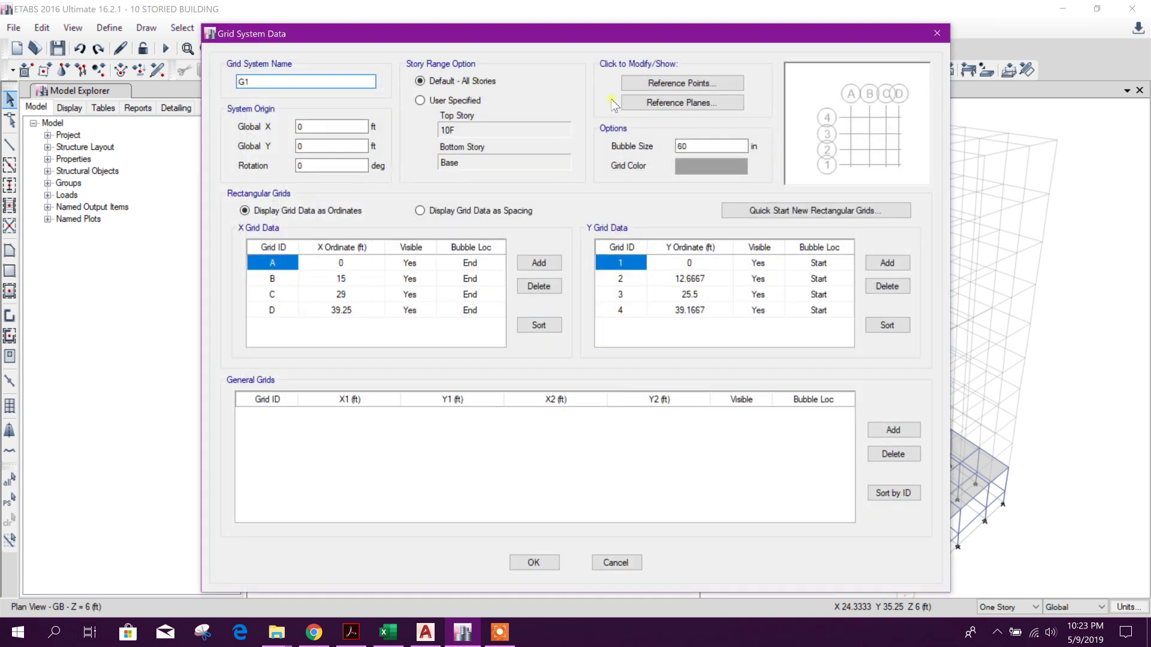
# Step: Add a horizontal reference plane L1 at Z = 10 ft to the grid system
pyautogui.click(670, 102)
pyautogui.click(697, 277)
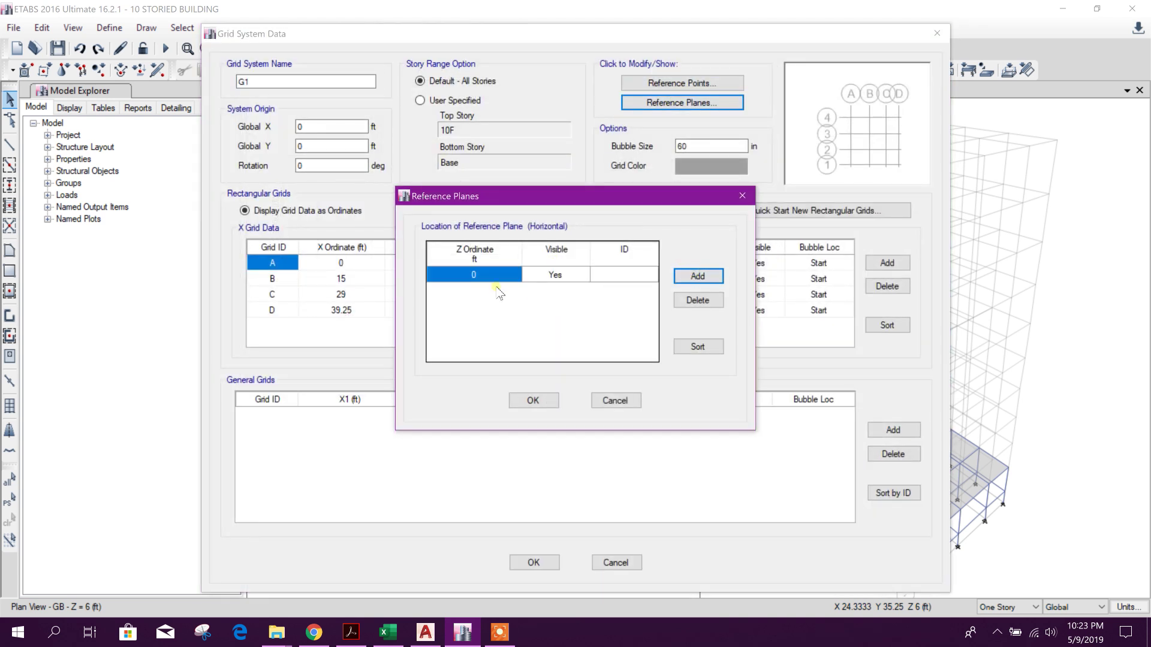
pyautogui.click(495, 277)
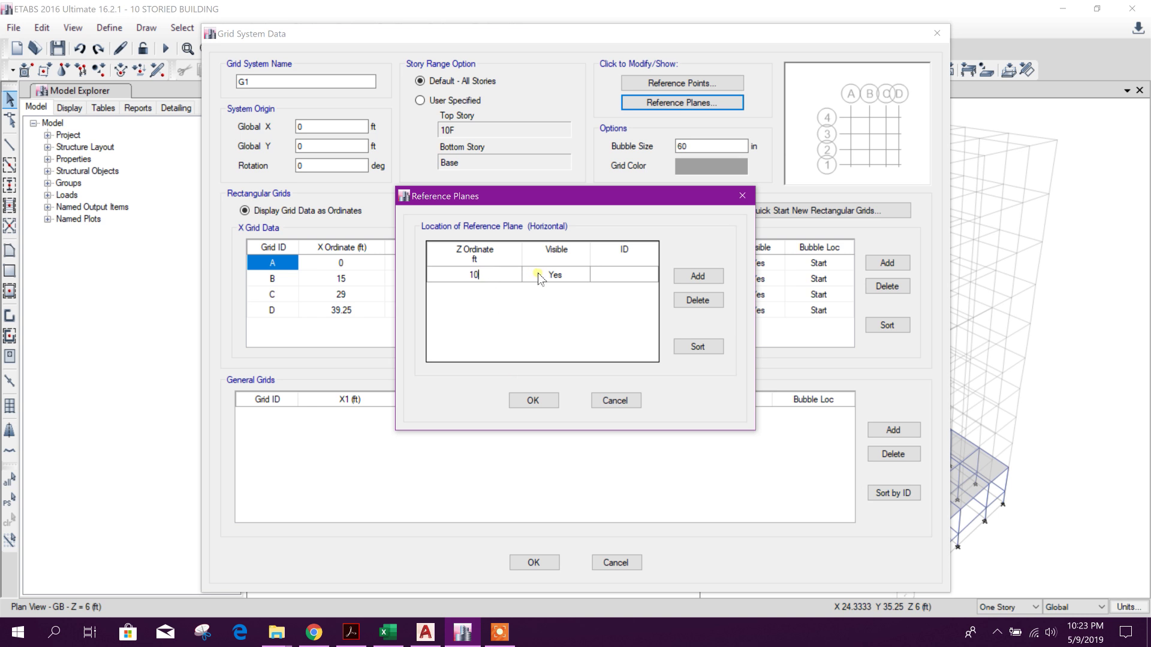
pyautogui.click(606, 276)
pyautogui.write('L1')
pyautogui.click(697, 276)
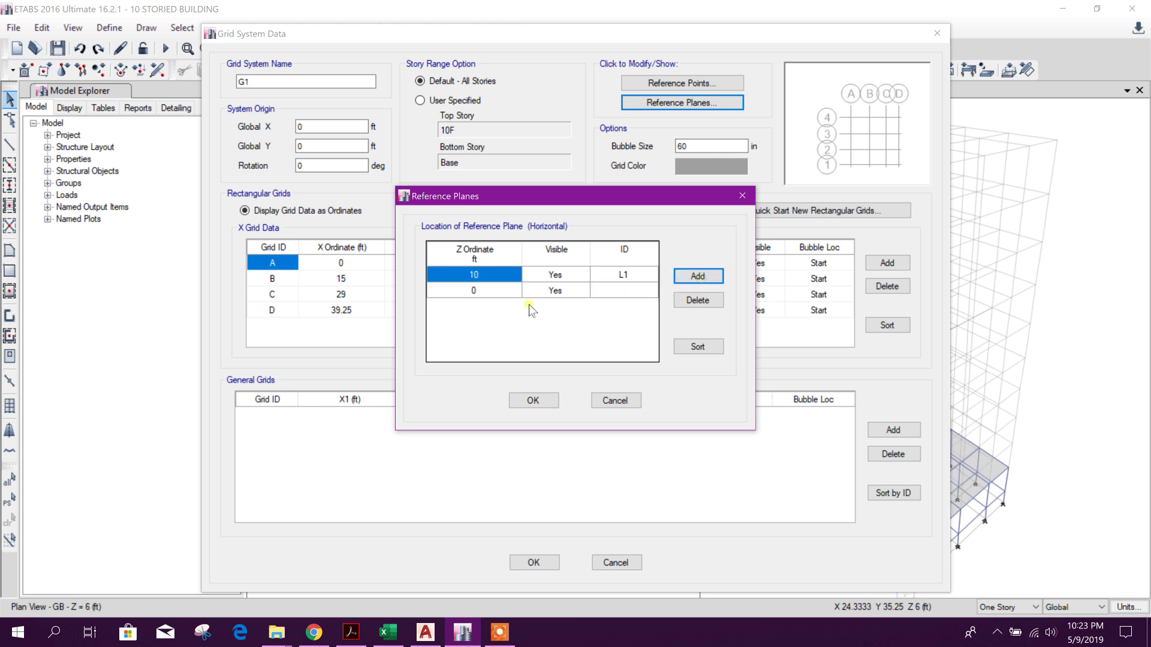
# Step: Add a second reference plane L2 at Z = 14 ft and accept the grid system changes
pyautogui.click(497, 290)
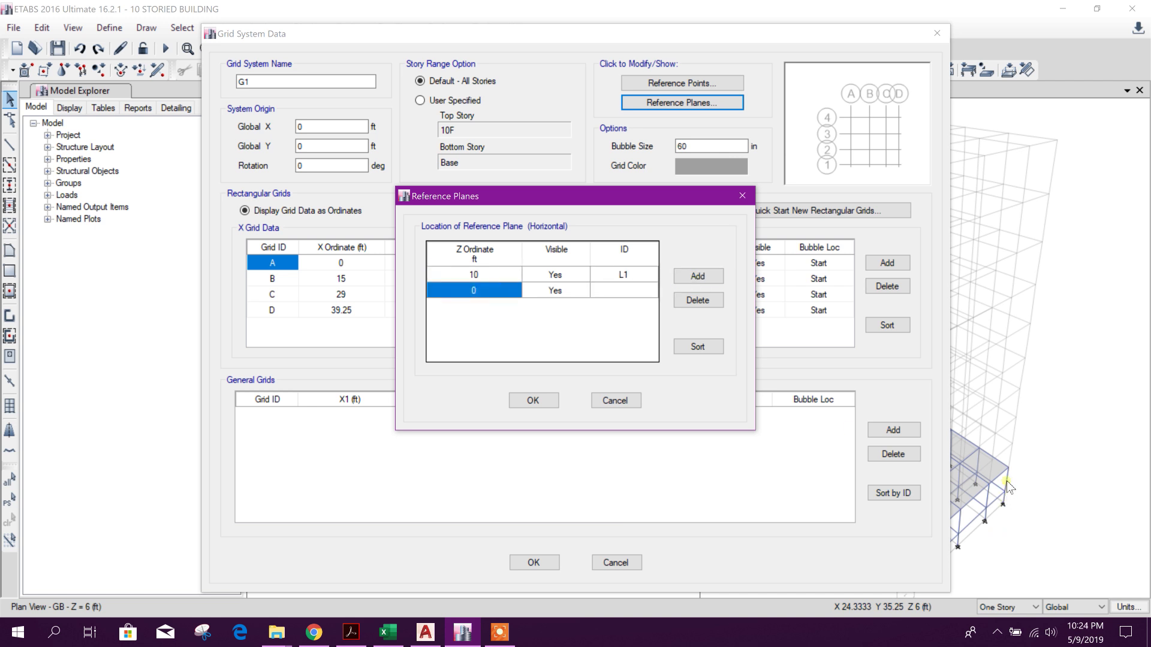
pyautogui.click(486, 290)
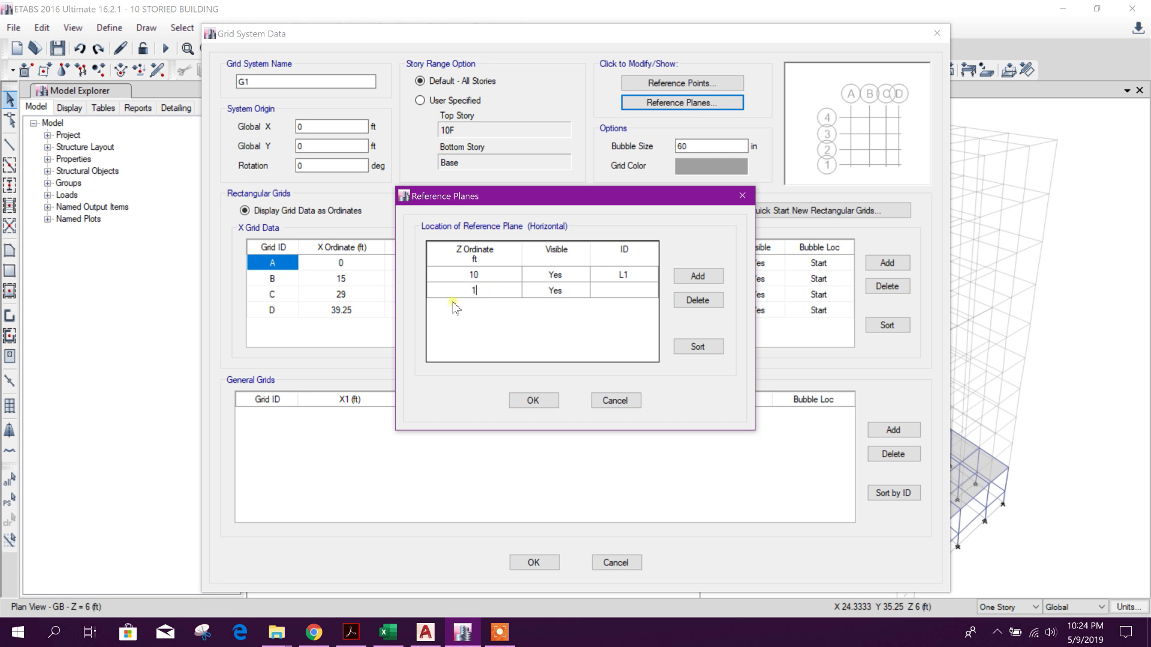
pyautogui.write('14')
pyautogui.click(624, 290)
pyautogui.click(624, 291)
pyautogui.click(501, 295)
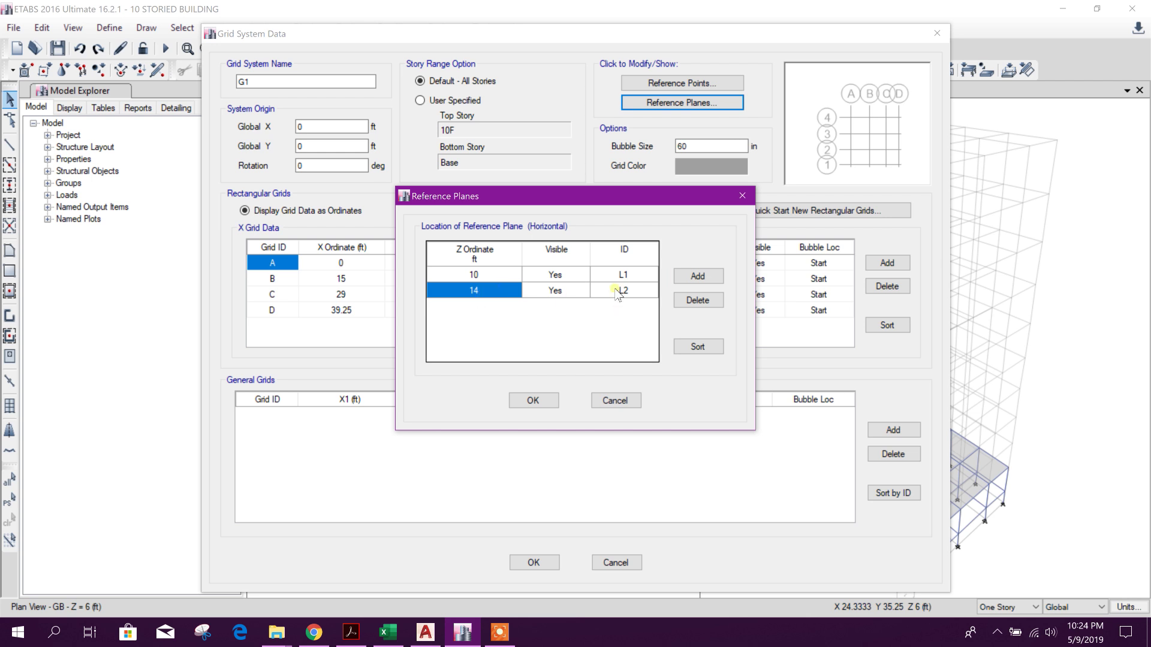
pyautogui.click(530, 400)
pyautogui.click(531, 562)
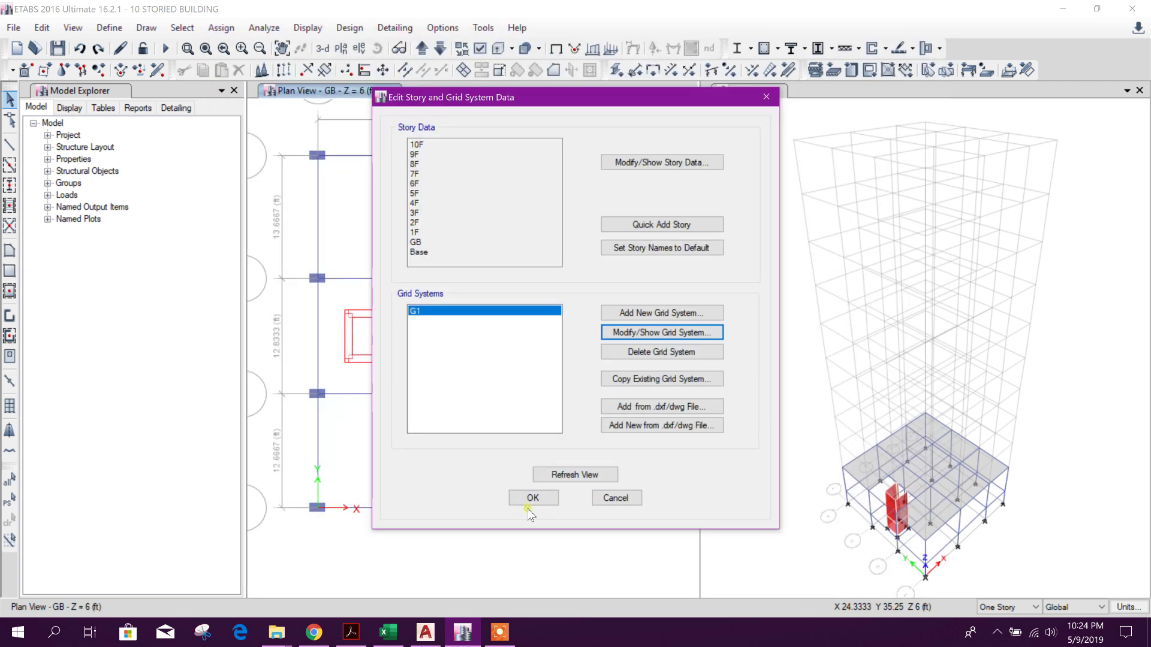
pyautogui.click(532, 498)
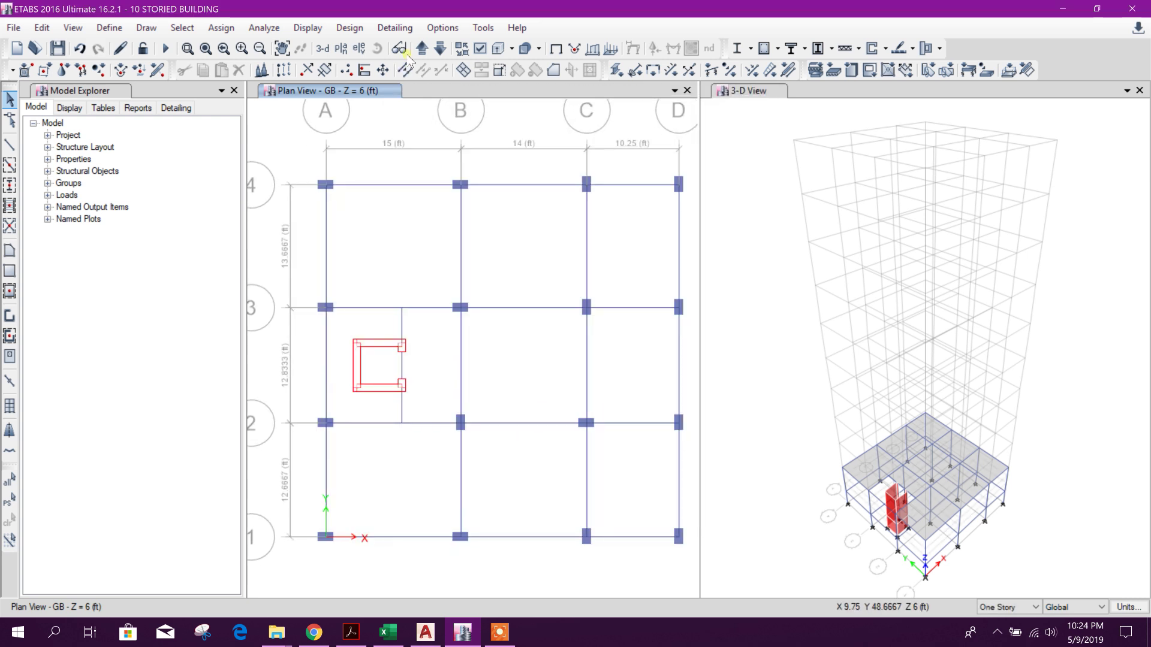
# Step: Show the plan at reference plane L1 and set the line drawing property to None
pyautogui.click(422, 48)
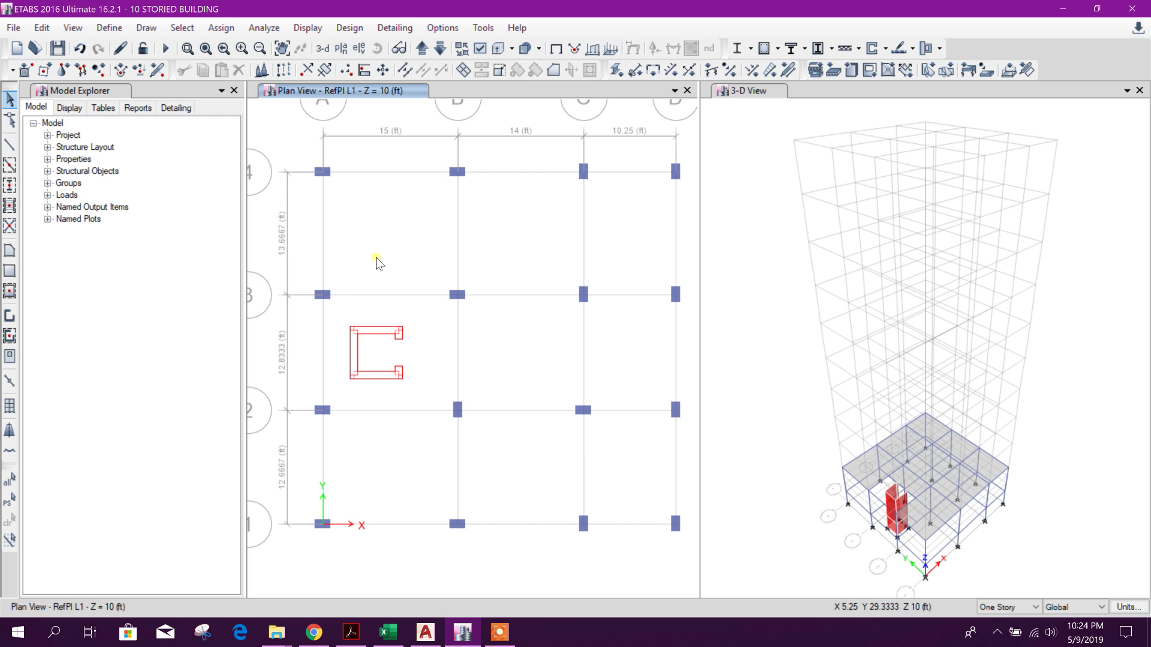
pyautogui.click(437, 51)
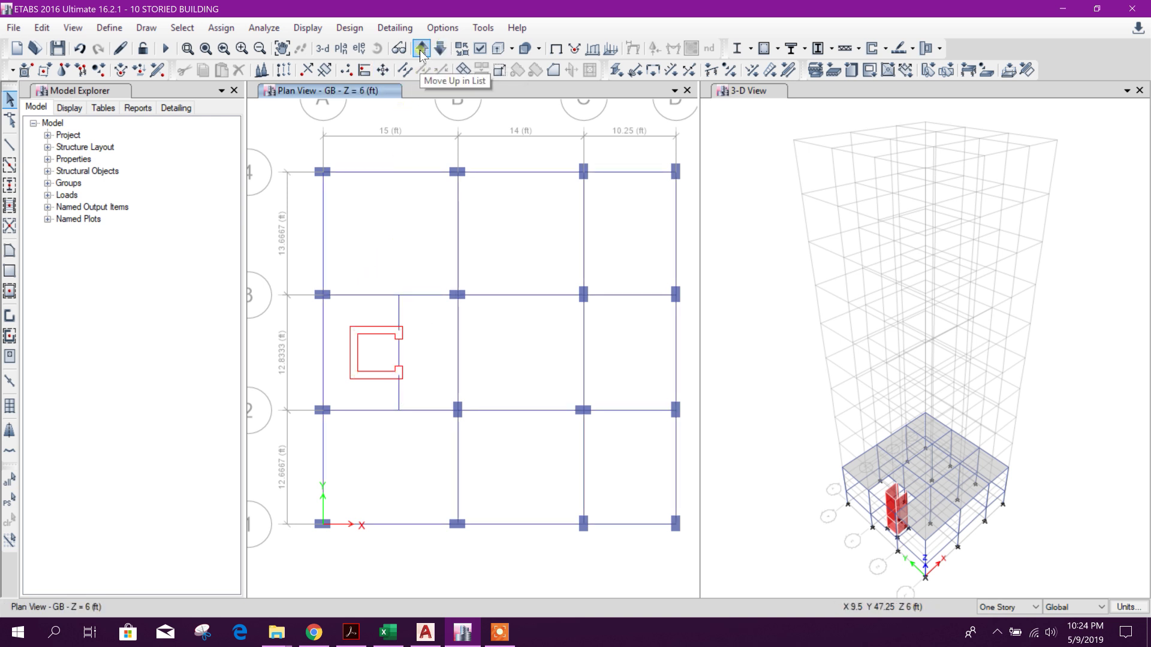
pyautogui.click(421, 51)
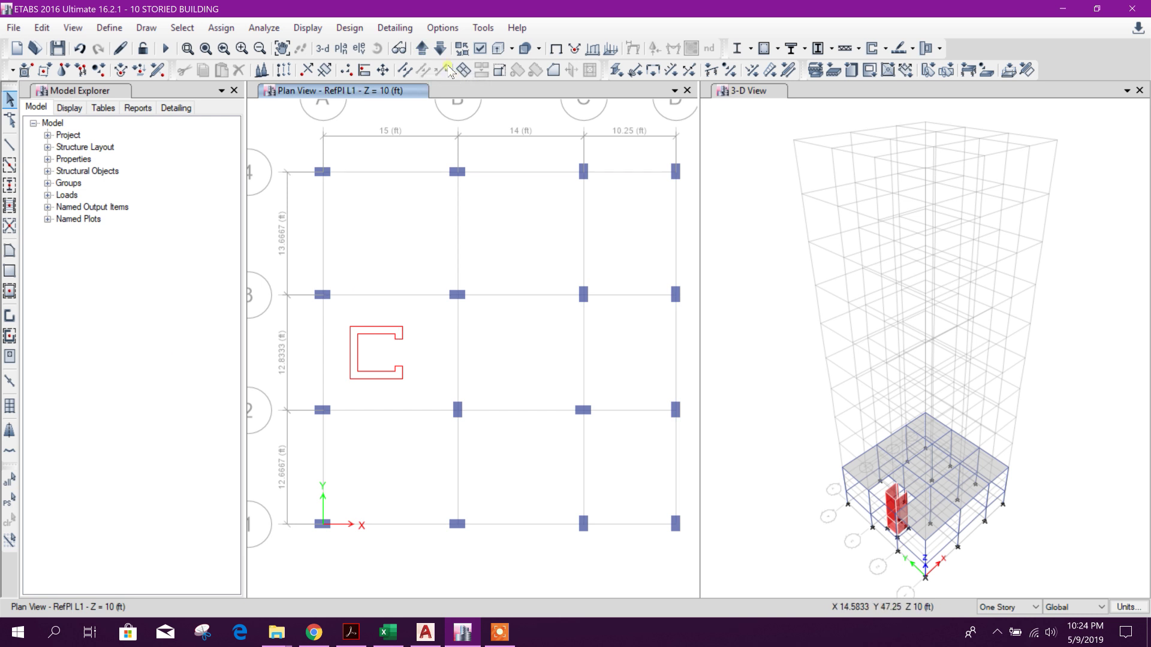
pyautogui.click(9, 145)
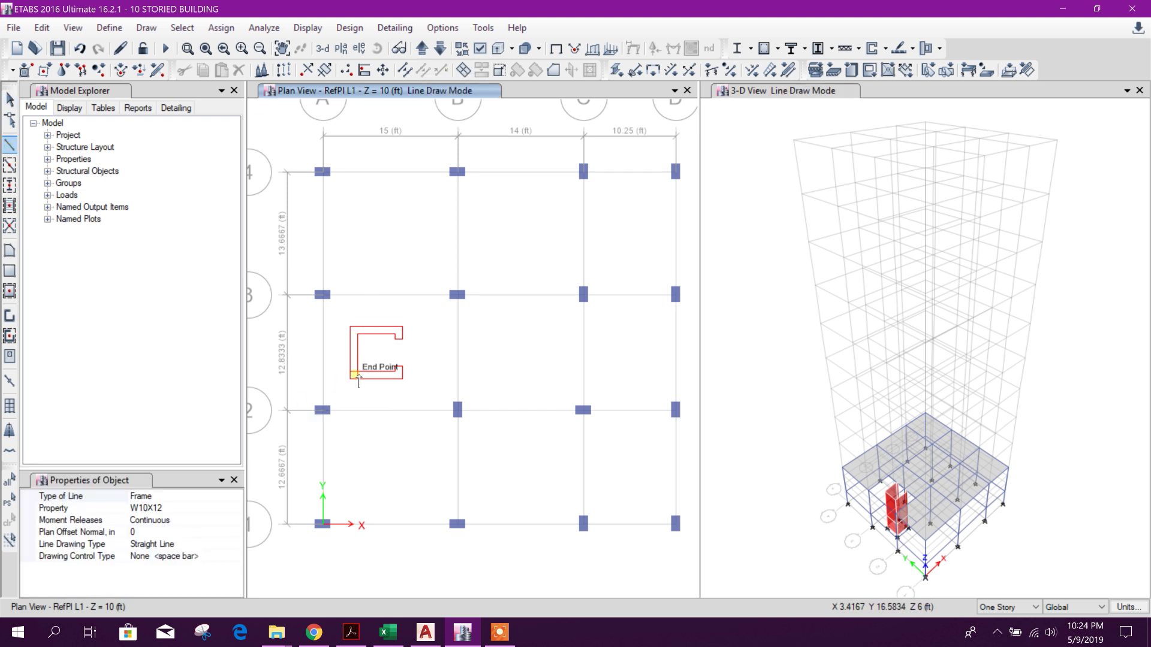
pyautogui.click(182, 508)
pyautogui.click(237, 508)
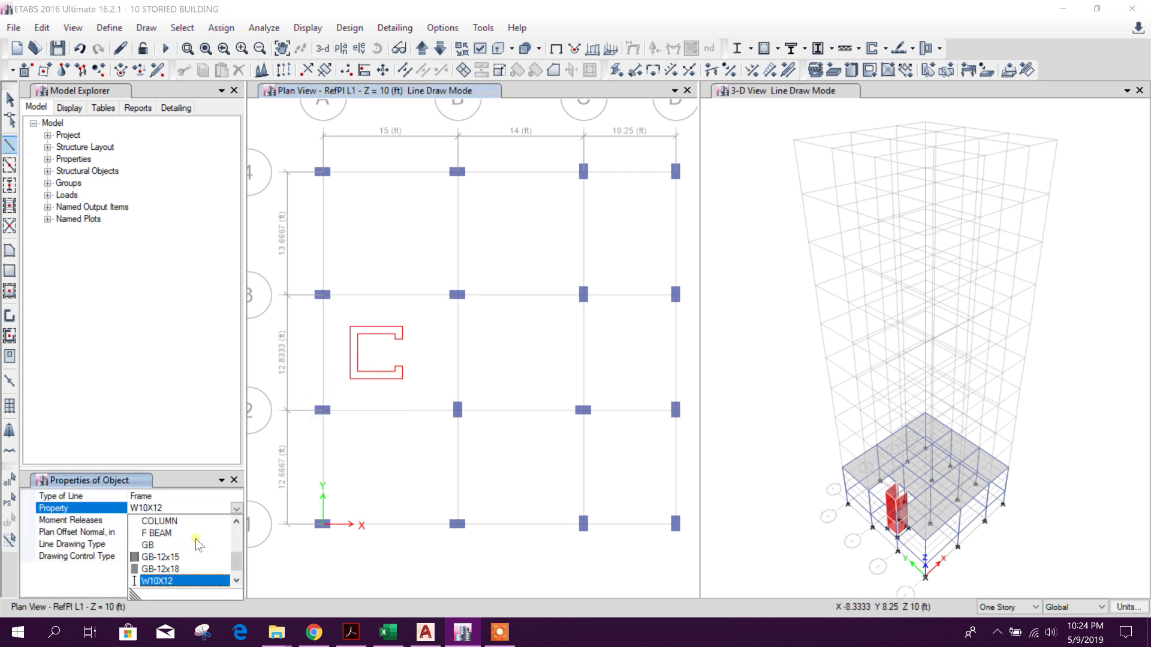
pyautogui.scroll(-1, 175, 555)
pyautogui.click(161, 581)
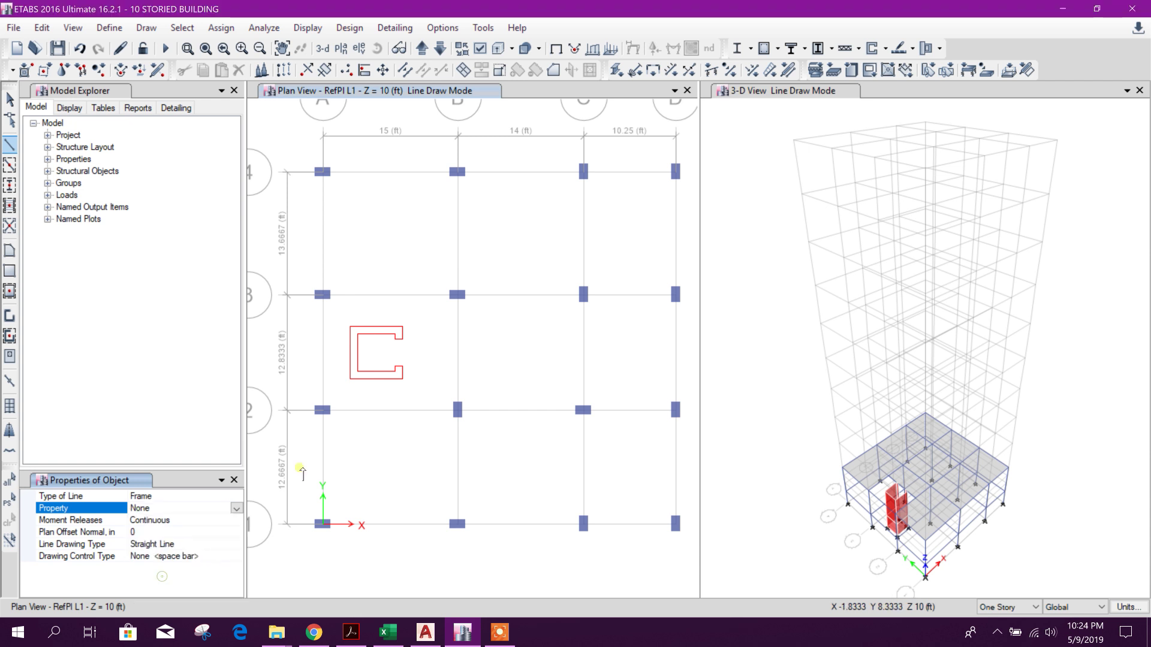
pyautogui.click(358, 382)
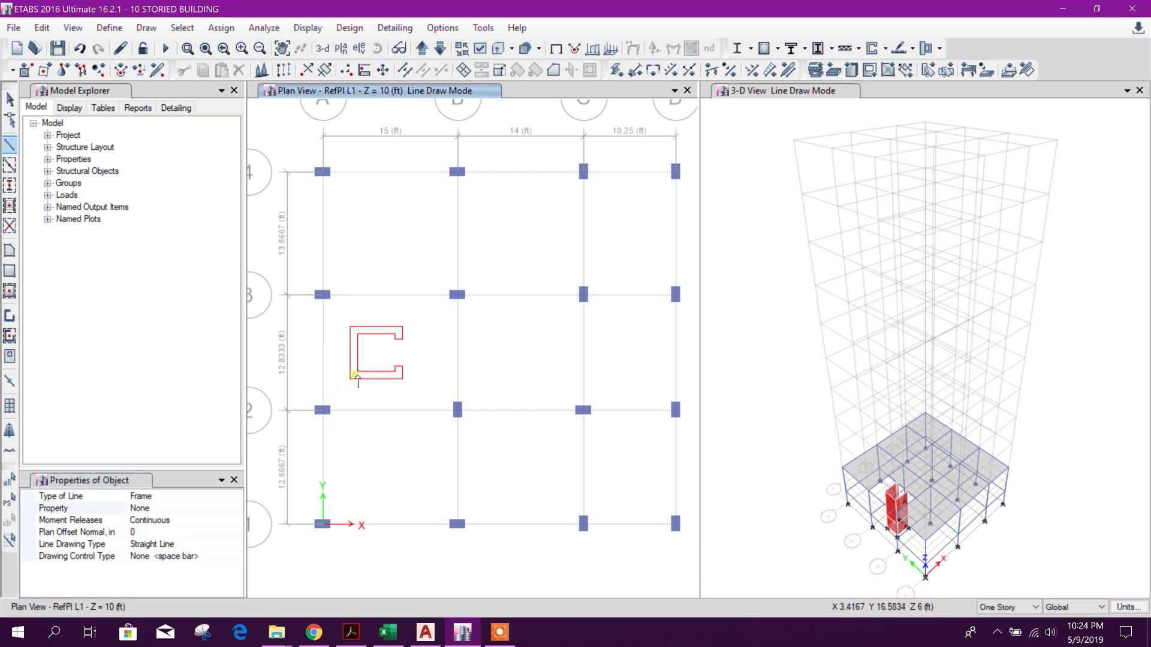
pyautogui.press('Escape')
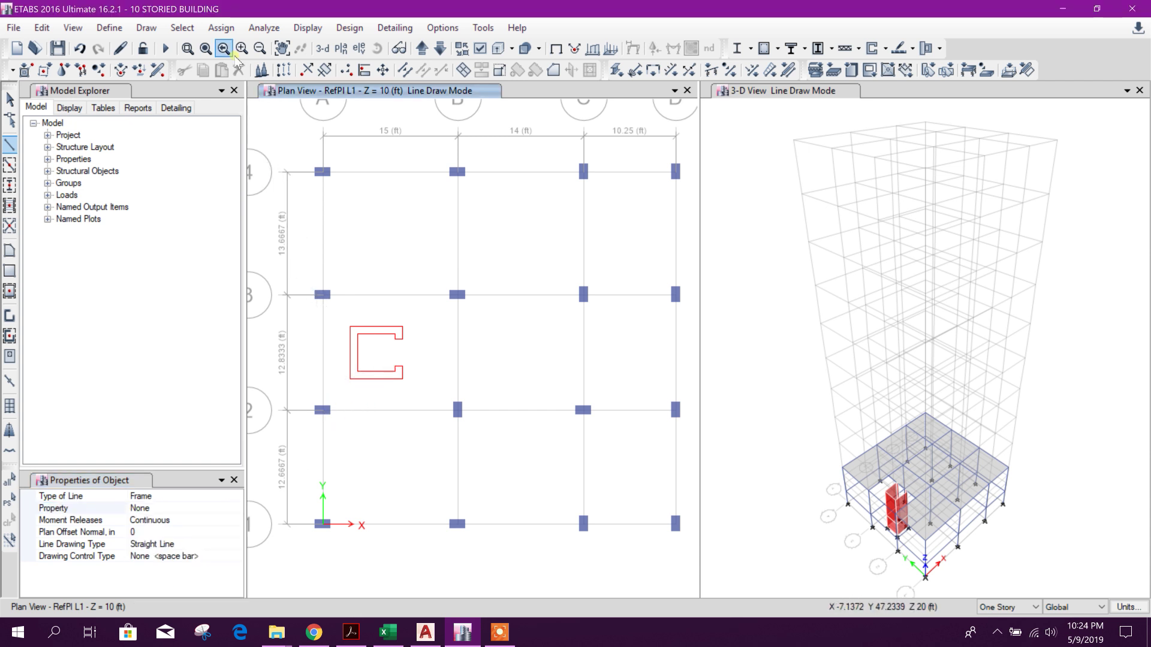
# Step: Enable snapping to perpendicular projections in the snap options
pyautogui.click(146, 28)
pyautogui.click(189, 394)
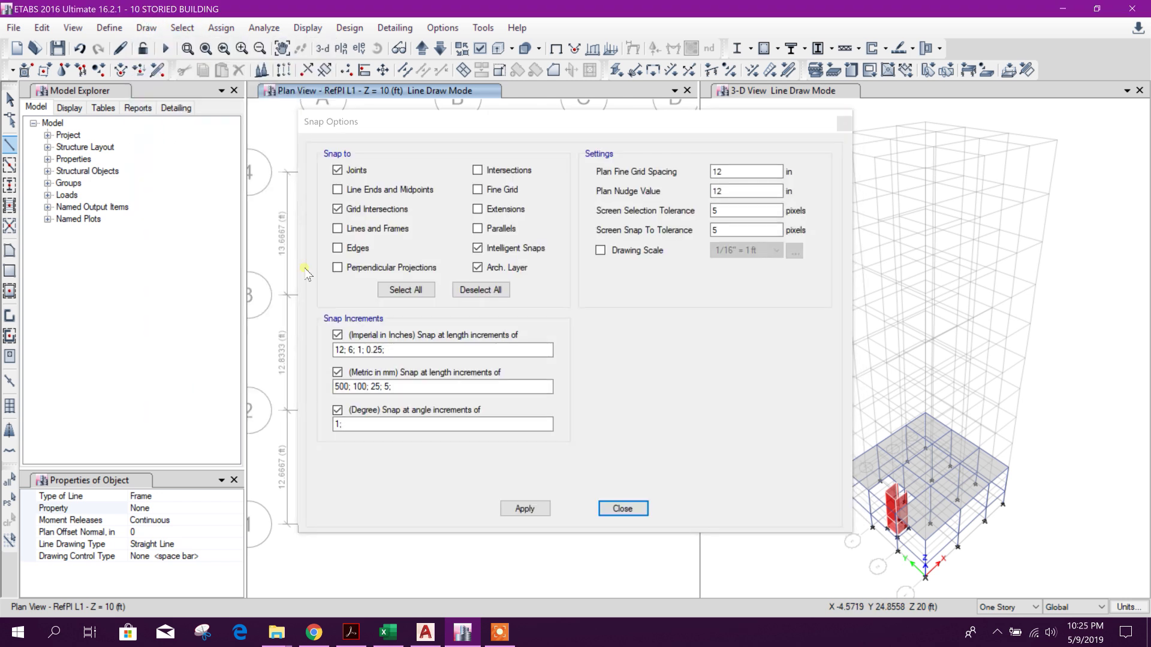
pyautogui.click(337, 267)
pyautogui.click(525, 508)
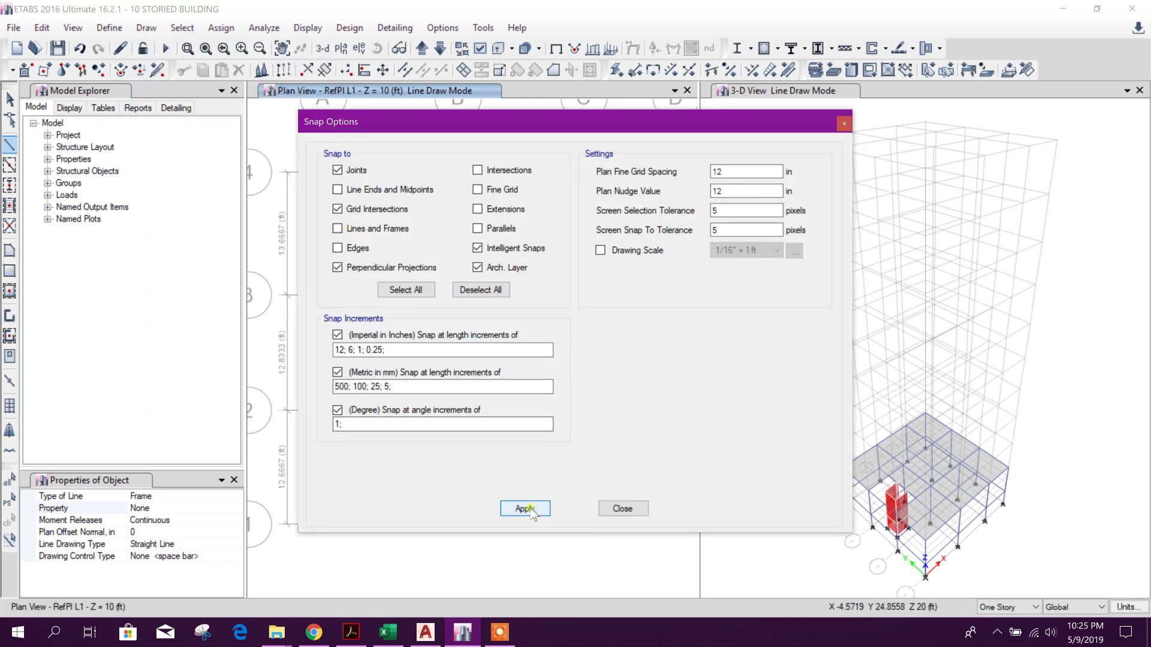
pyautogui.click(622, 509)
# Step: Draw None-property lines from grid 2 perpendicularly to the core's lower-left corner, then across to grid A
pyautogui.doubleClick(353, 410)
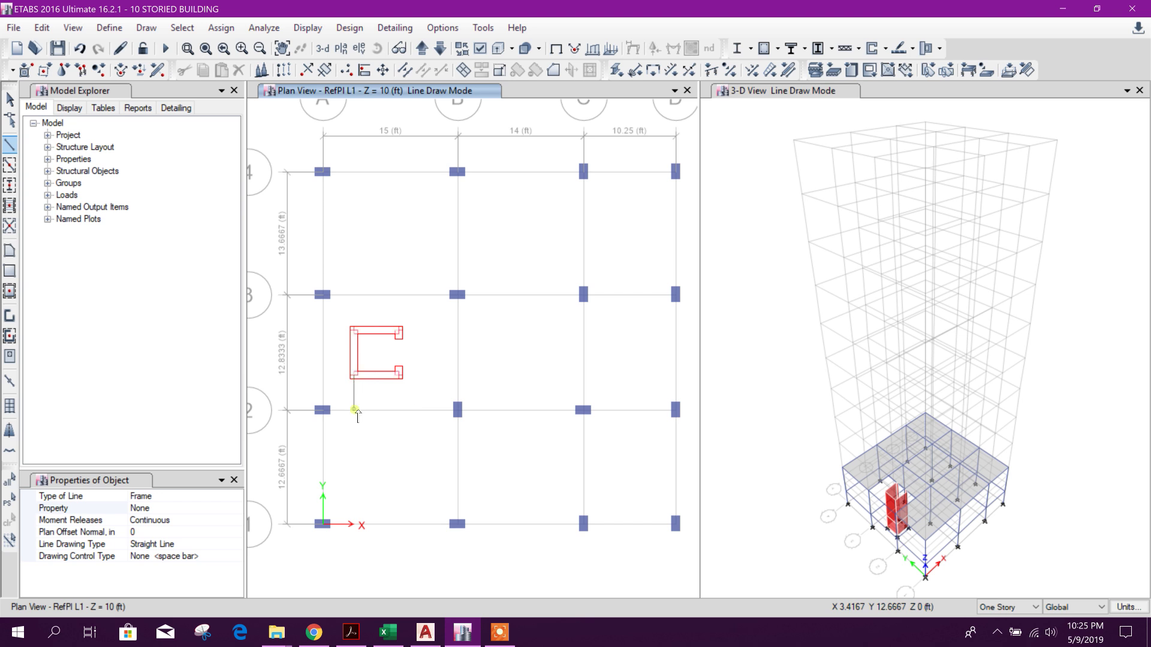
pyautogui.click(353, 377)
pyautogui.click(323, 377)
pyautogui.press('Escape')
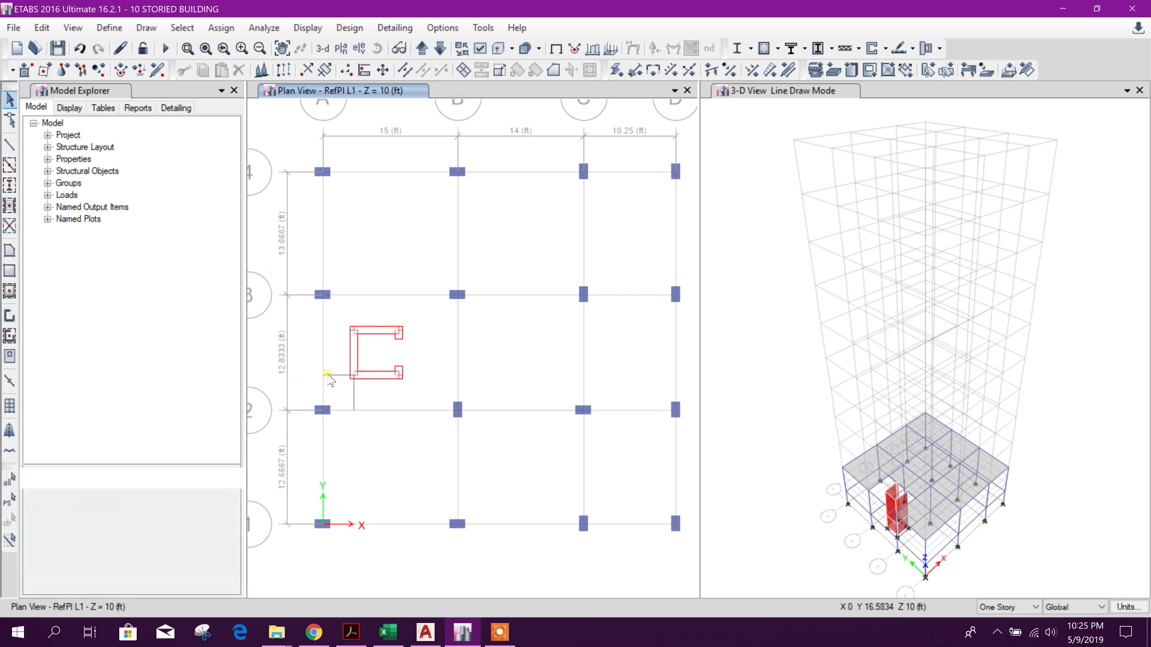
# Step: Draw a B-10x15 beam along grid A from grid point A2 to A3 on reference plane L1
pyautogui.click(10, 145)
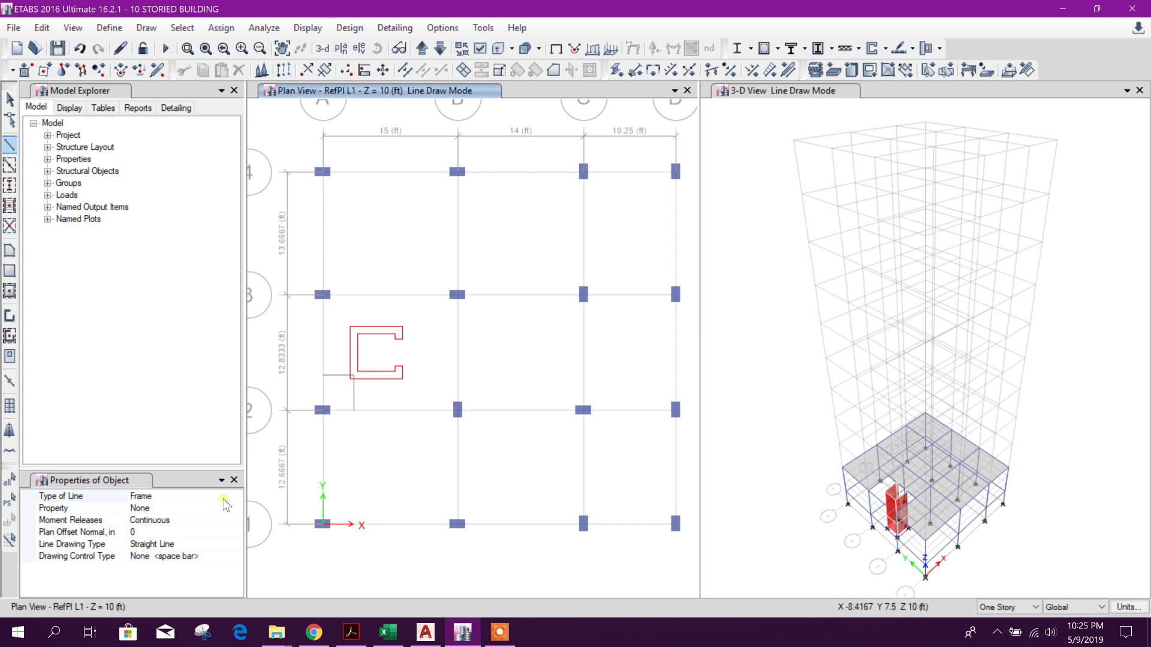
pyautogui.click(238, 509)
pyautogui.click(237, 509)
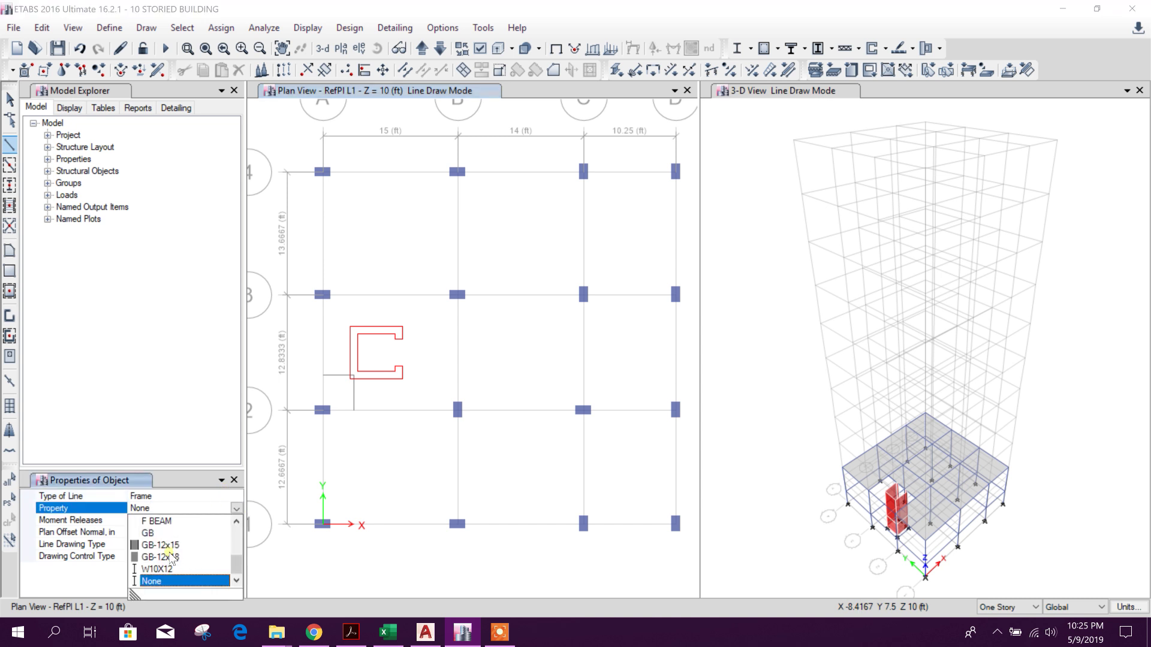
pyautogui.scroll(5, 179, 553)
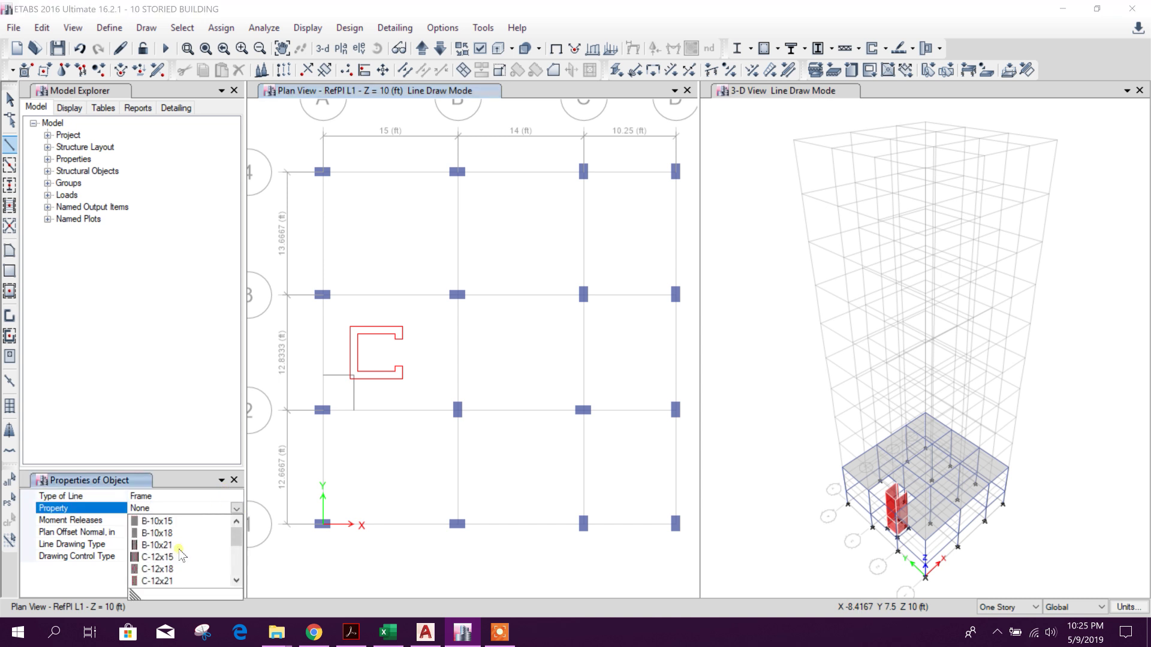
pyautogui.click(157, 521)
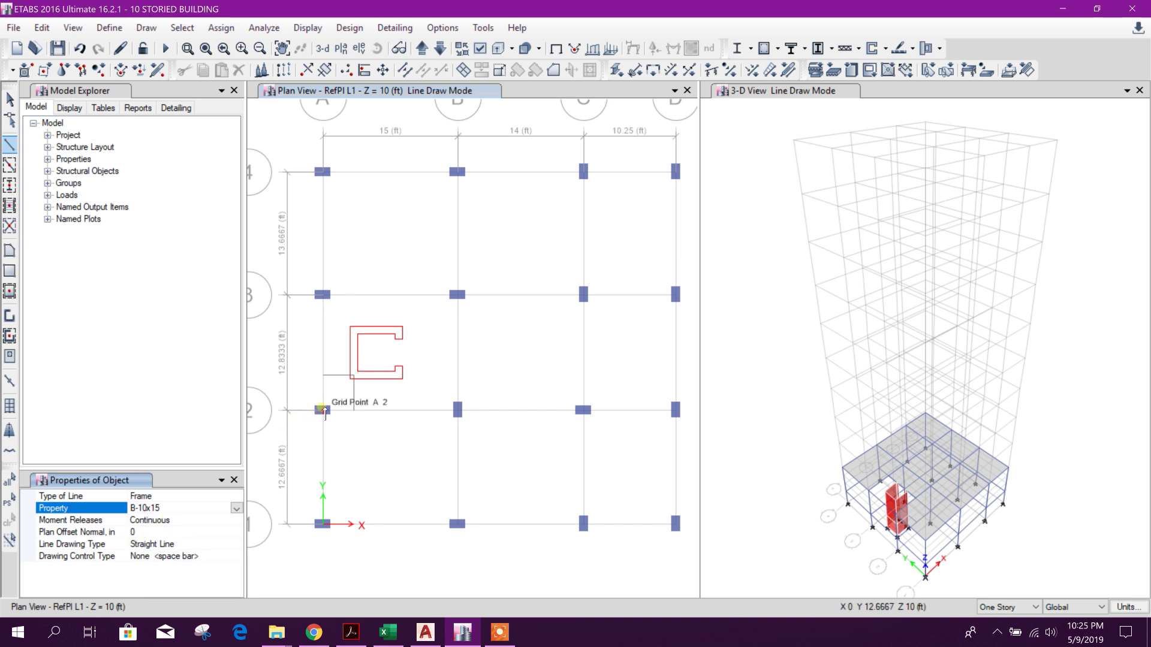
pyautogui.click(324, 411)
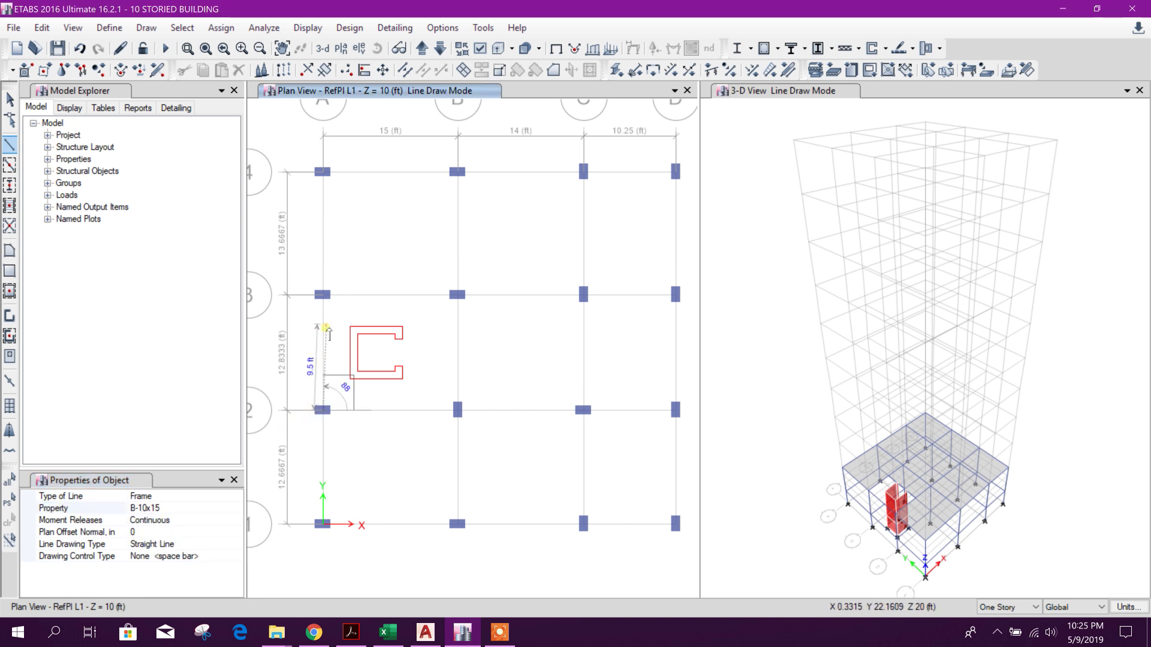
pyautogui.click(324, 295)
pyautogui.press('Escape')
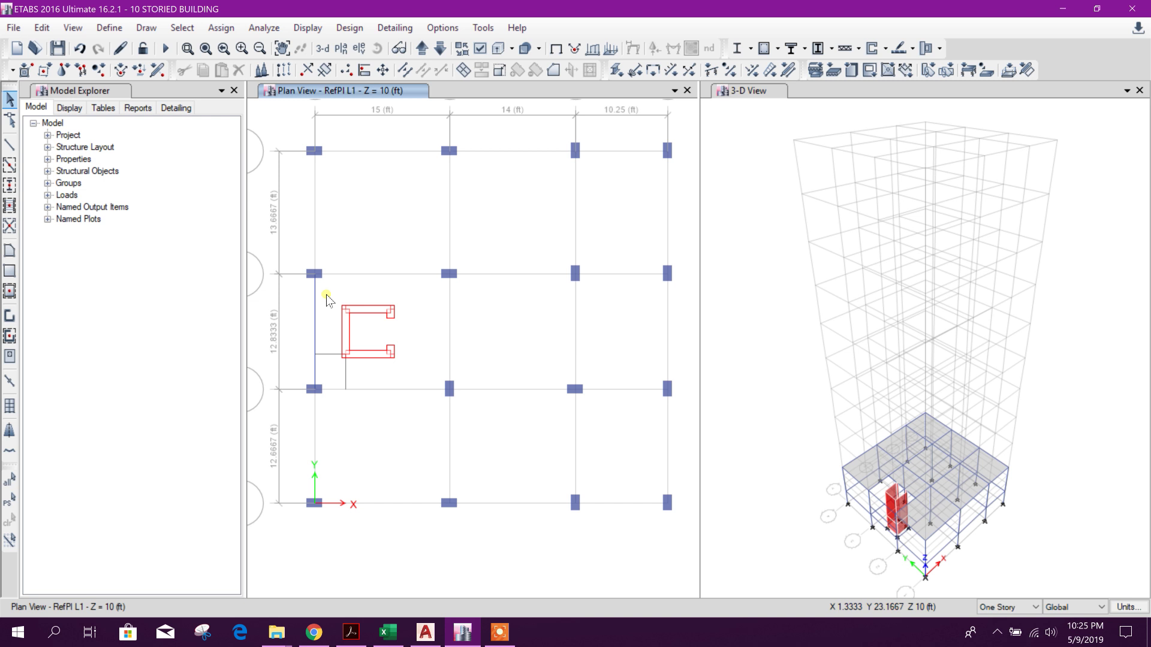
pyautogui.moveTo(326, 294); pyautogui.dragTo(355, 294, button='middle')
pyautogui.click(355, 294)
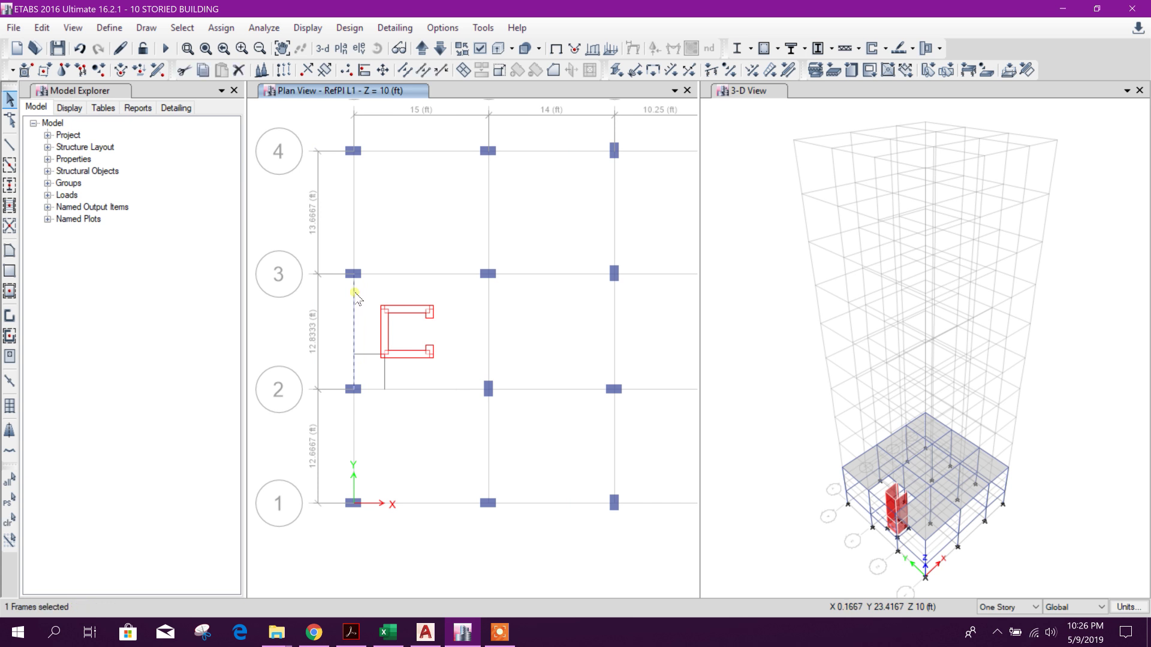
pyautogui.click(355, 296)
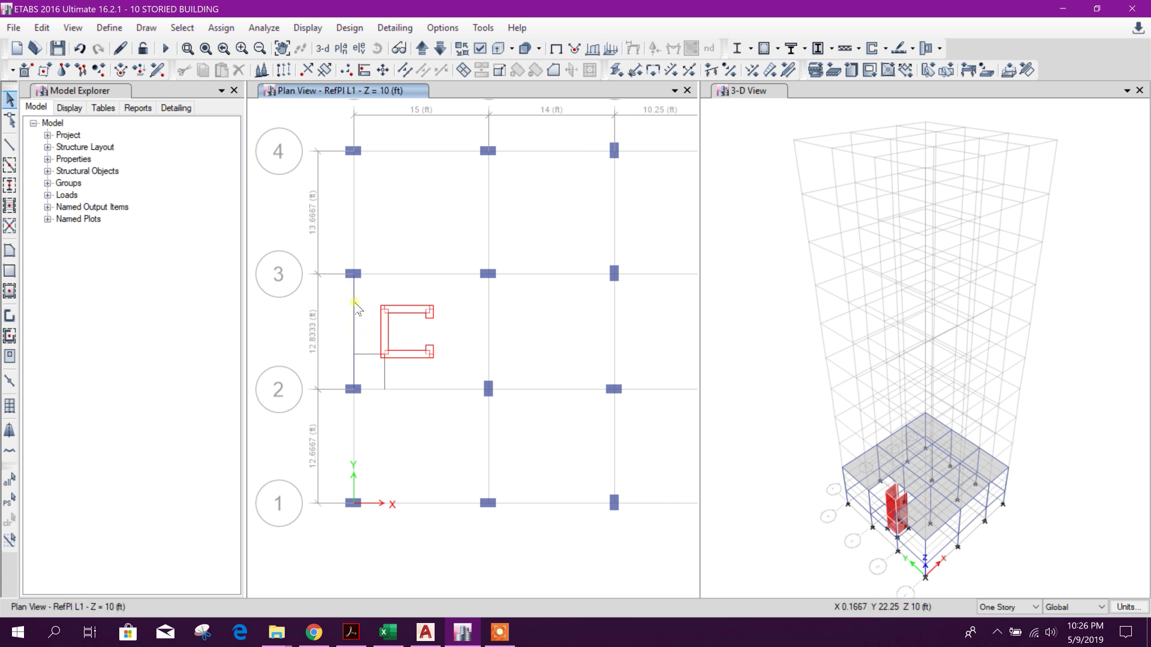
# Step: Draw a rectangular ST7 landing slab of about 3.42 by 3.92 ft between grid point A2 and the core's lower-left corner on reference plane L1
pyautogui.click(11, 254)
pyautogui.click(202, 497)
pyautogui.click(237, 497)
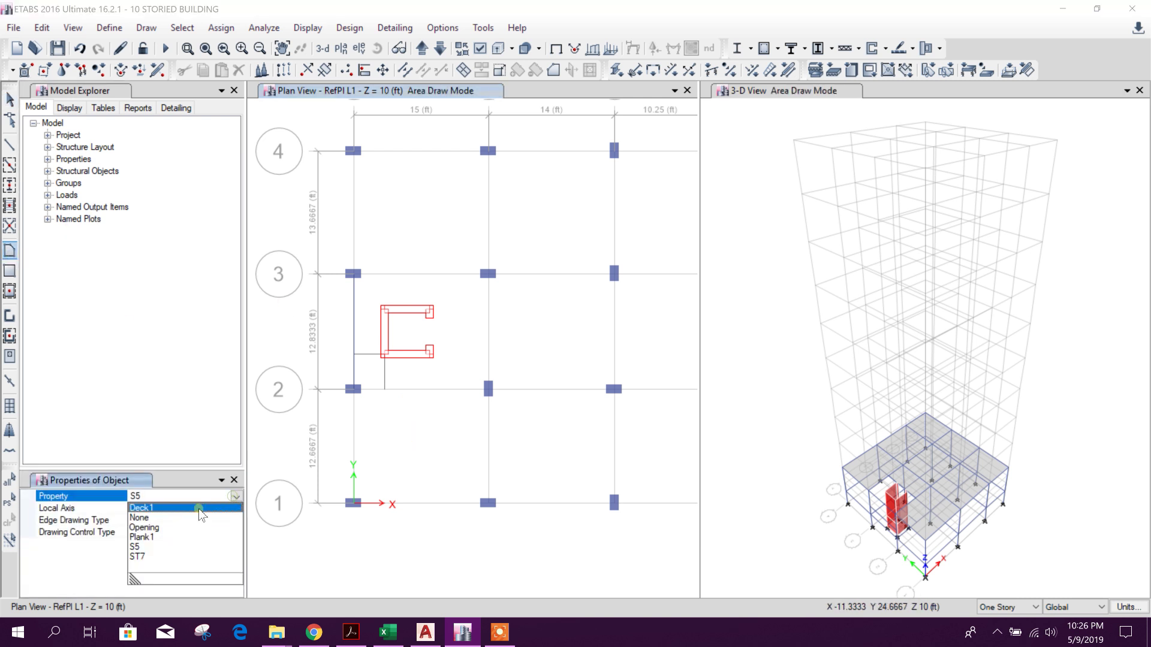
pyautogui.click(153, 556)
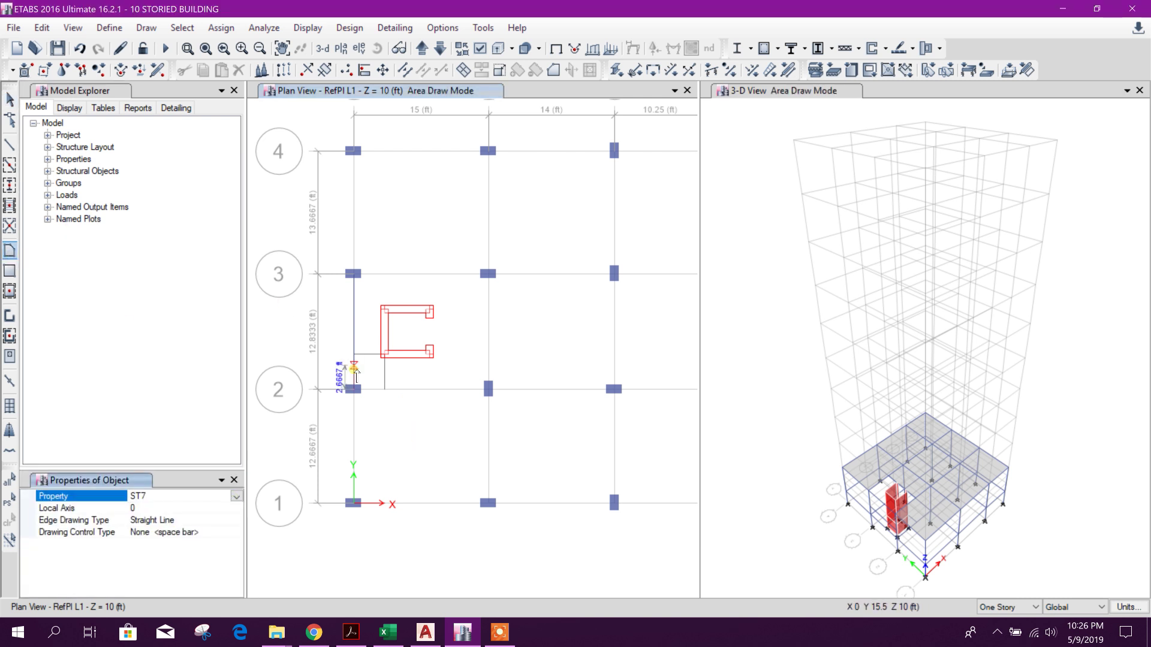
pyautogui.click(11, 271)
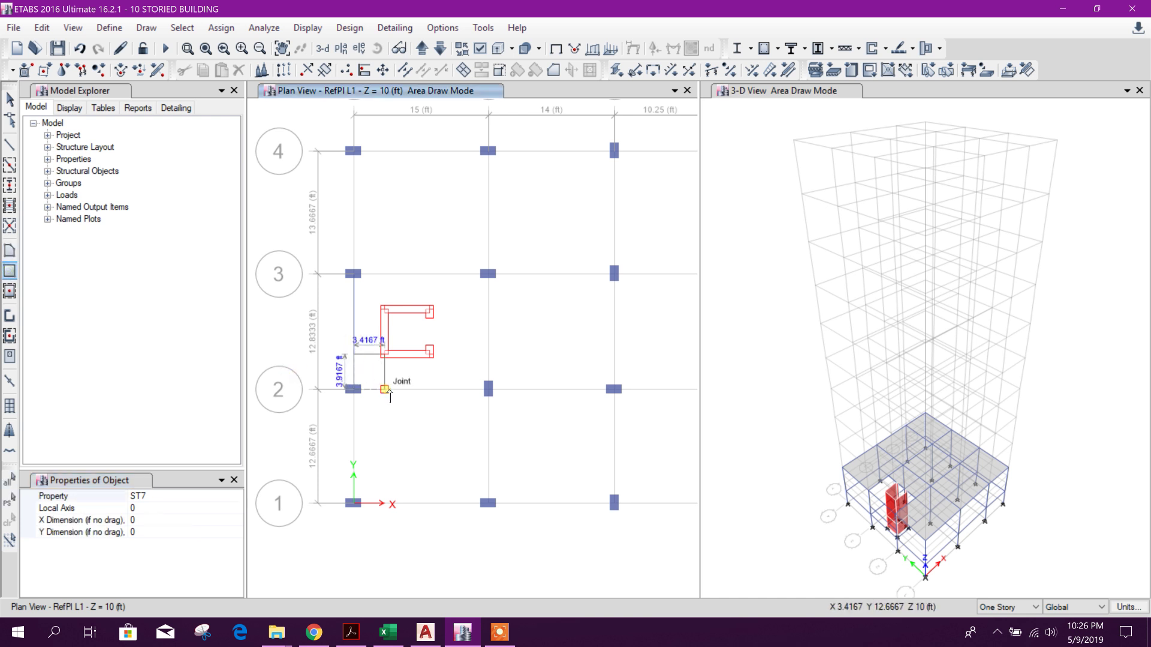
pyautogui.click(385, 390)
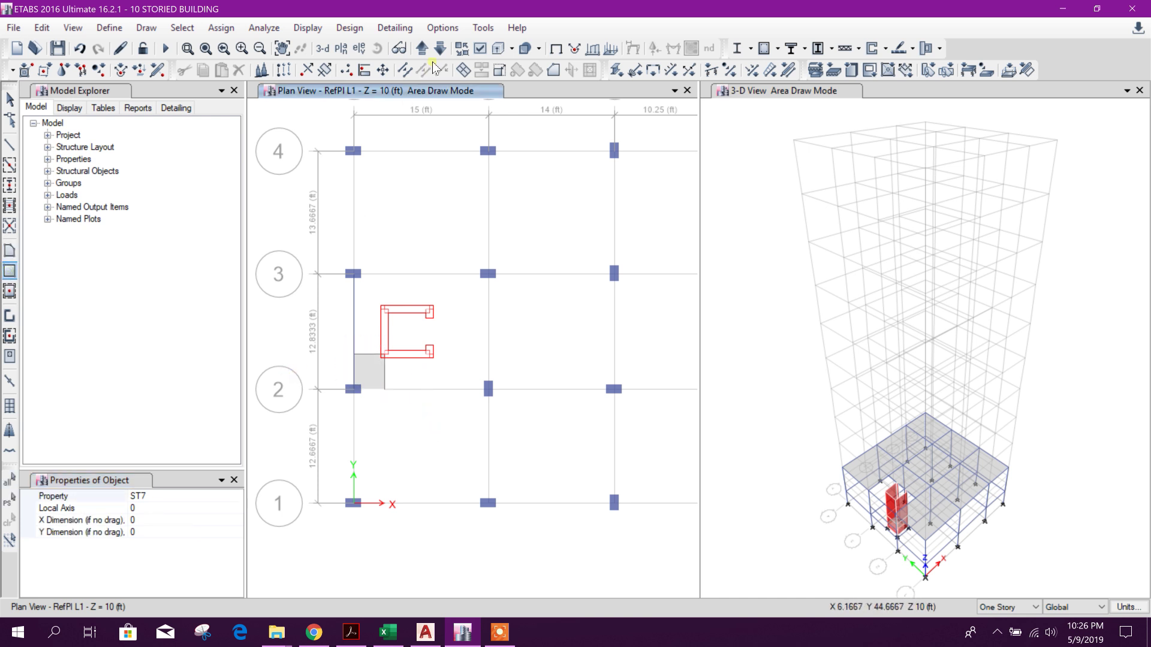
# Step: Draw a sloped ST7 stair flight between grid 2 and the core, rising from level GB to the landing on reference plane L1
pyautogui.click(440, 48)
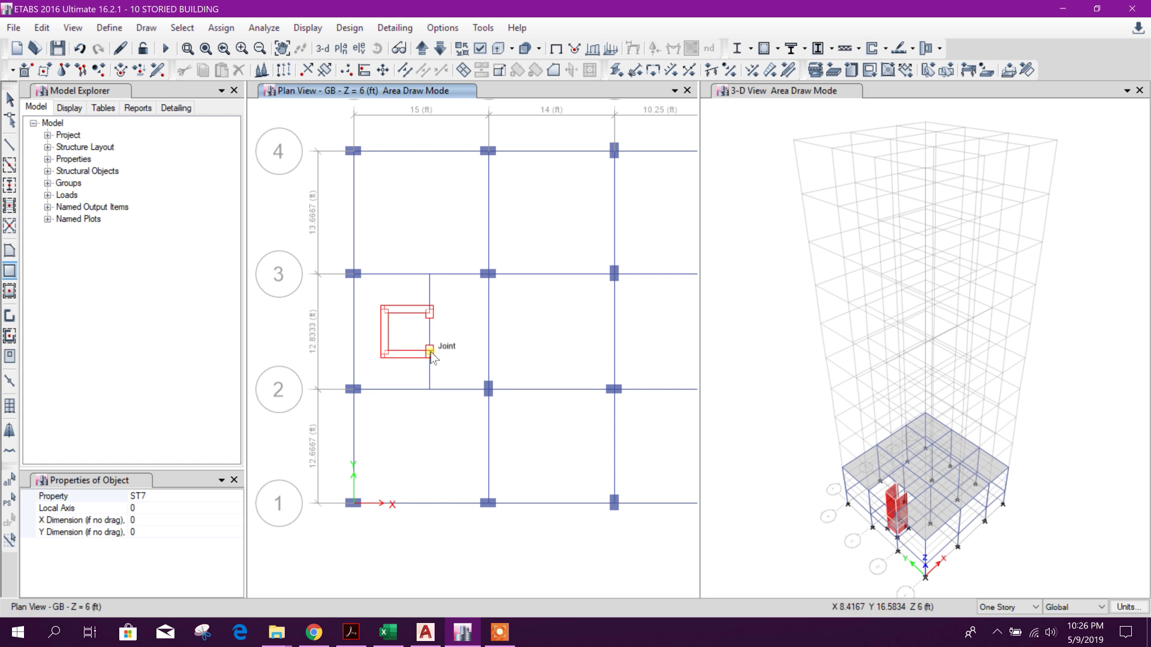
pyautogui.click(10, 252)
pyautogui.click(430, 355)
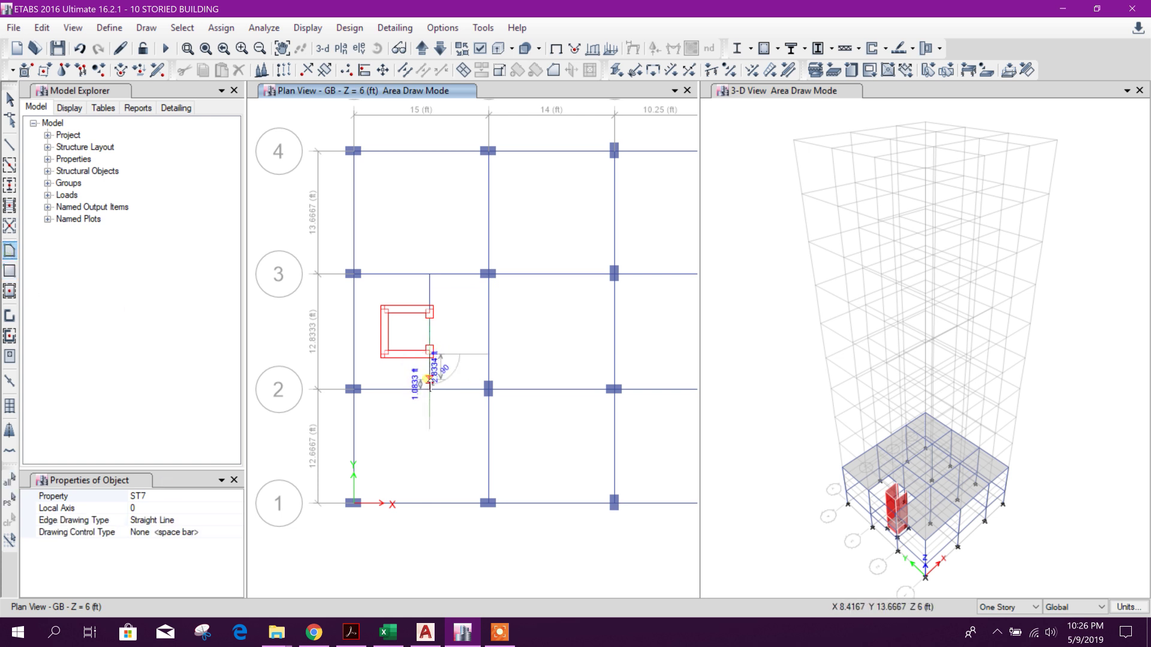
pyautogui.click(423, 50)
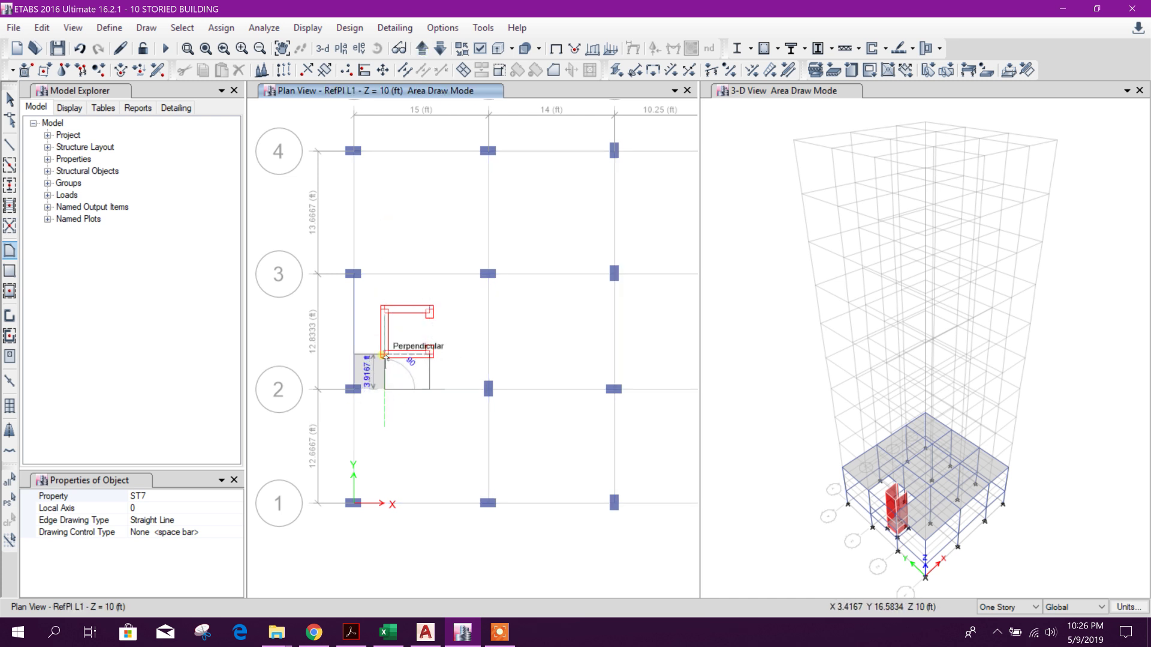
pyautogui.click(384, 355)
pyautogui.press('Return')
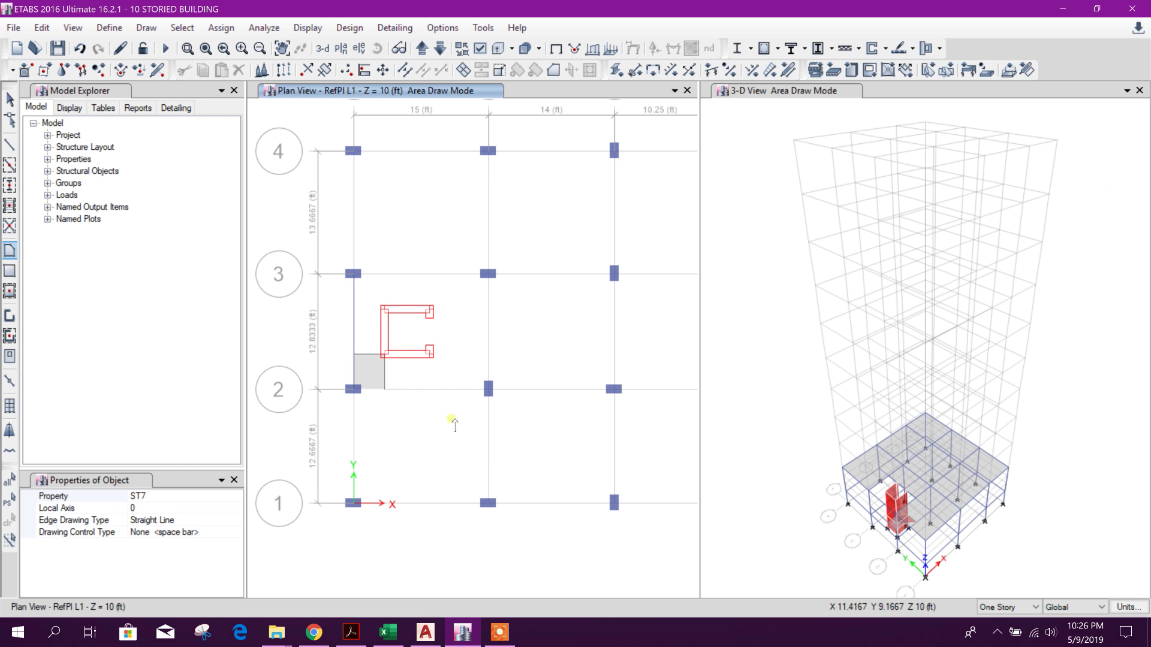
# Step: Draw a B-10x15 beam along grid 3 from grid point A3 to B3 on reference plane L2
pyautogui.scroll(5, 953, 408)
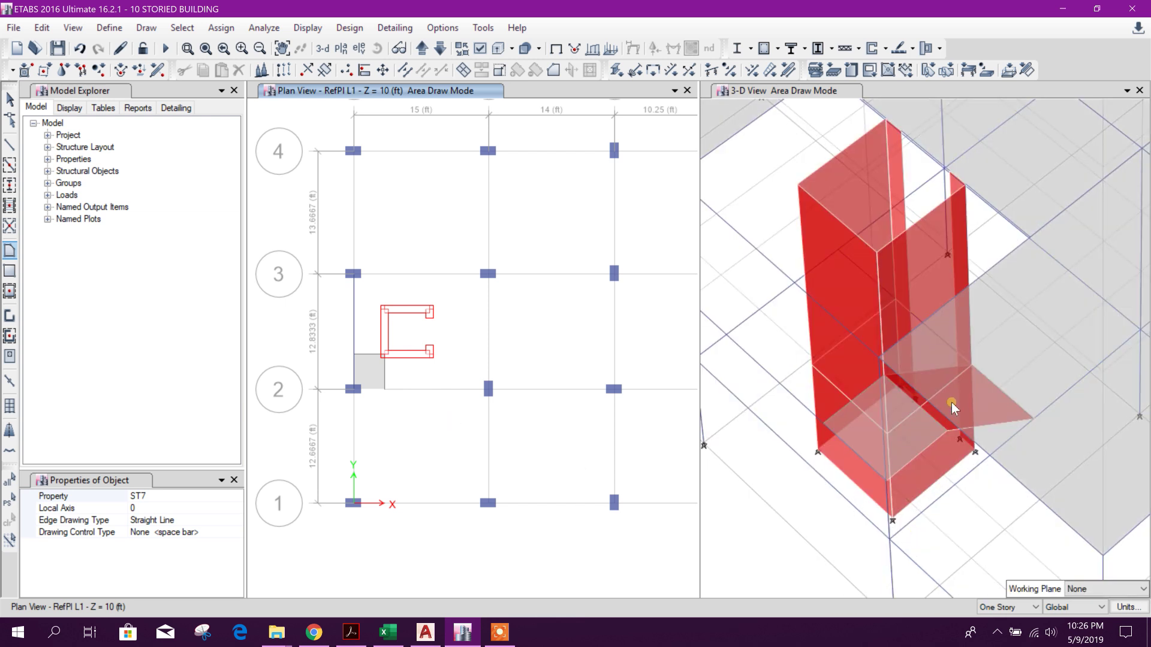
pyautogui.moveTo(413, 379); pyautogui.dragTo(406, 398, button='middle')
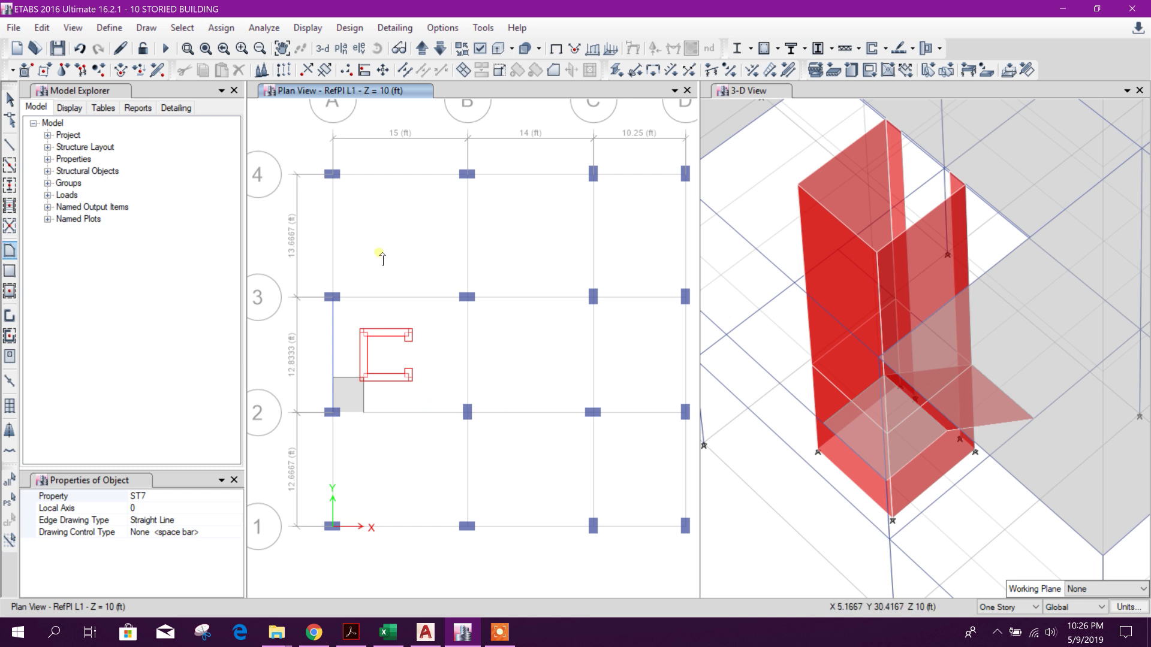
pyautogui.moveTo(382, 258); pyautogui.dragTo(375, 266, button='middle')
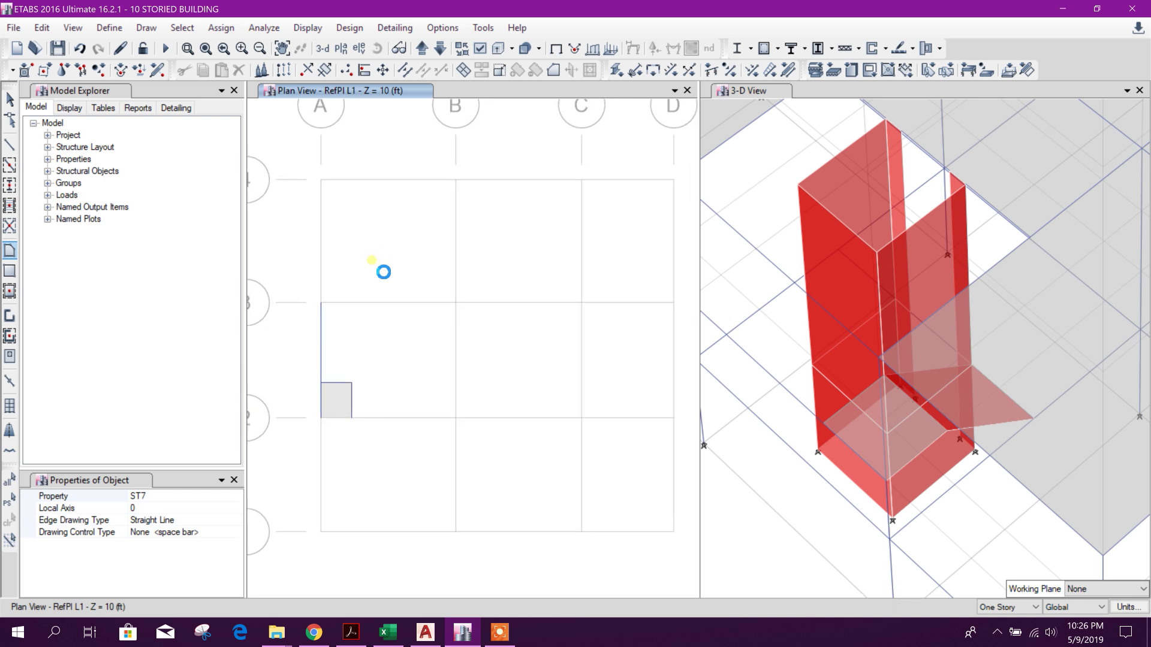
pyautogui.click(423, 49)
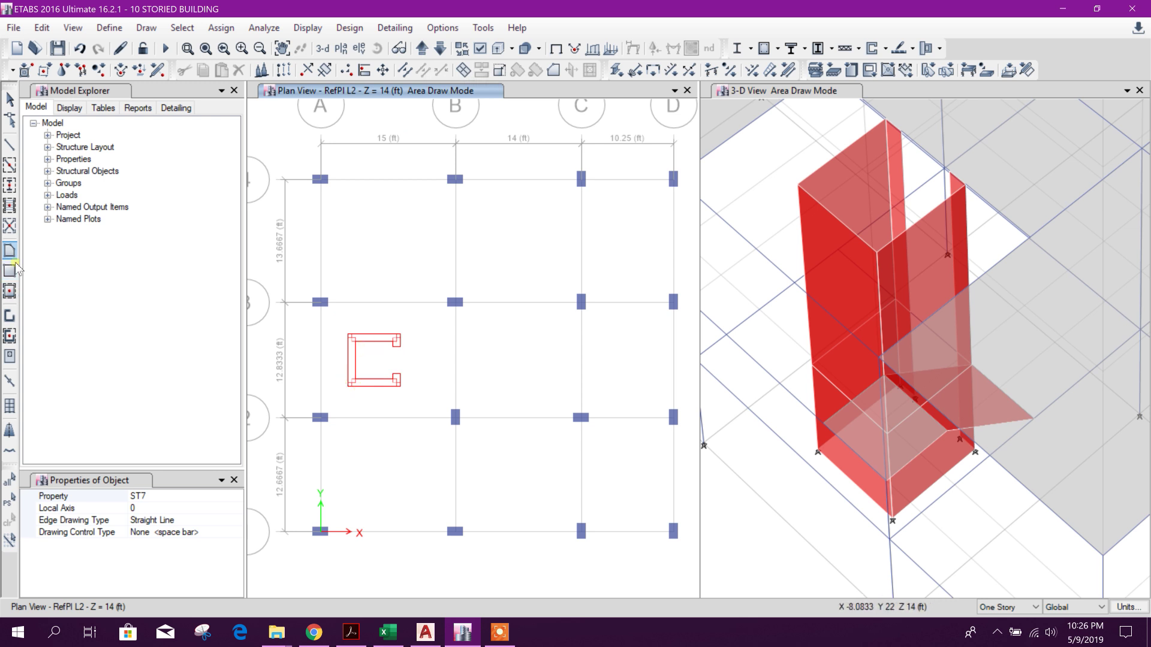
pyautogui.click(10, 144)
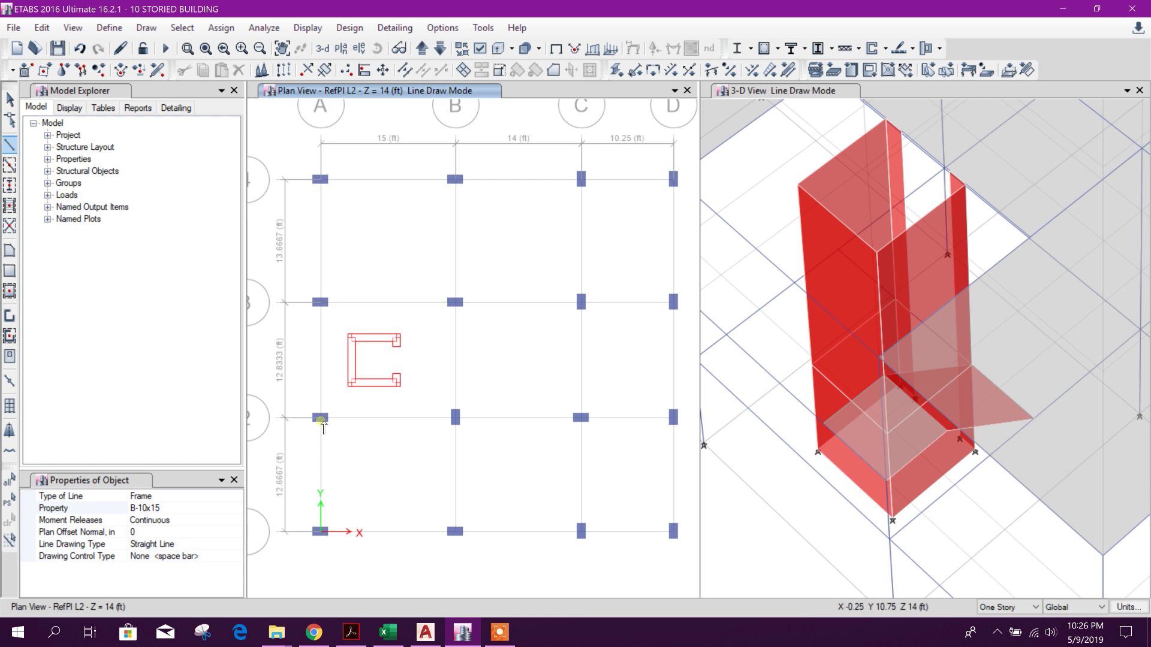
pyautogui.click(320, 303)
pyautogui.doubleClick(455, 302)
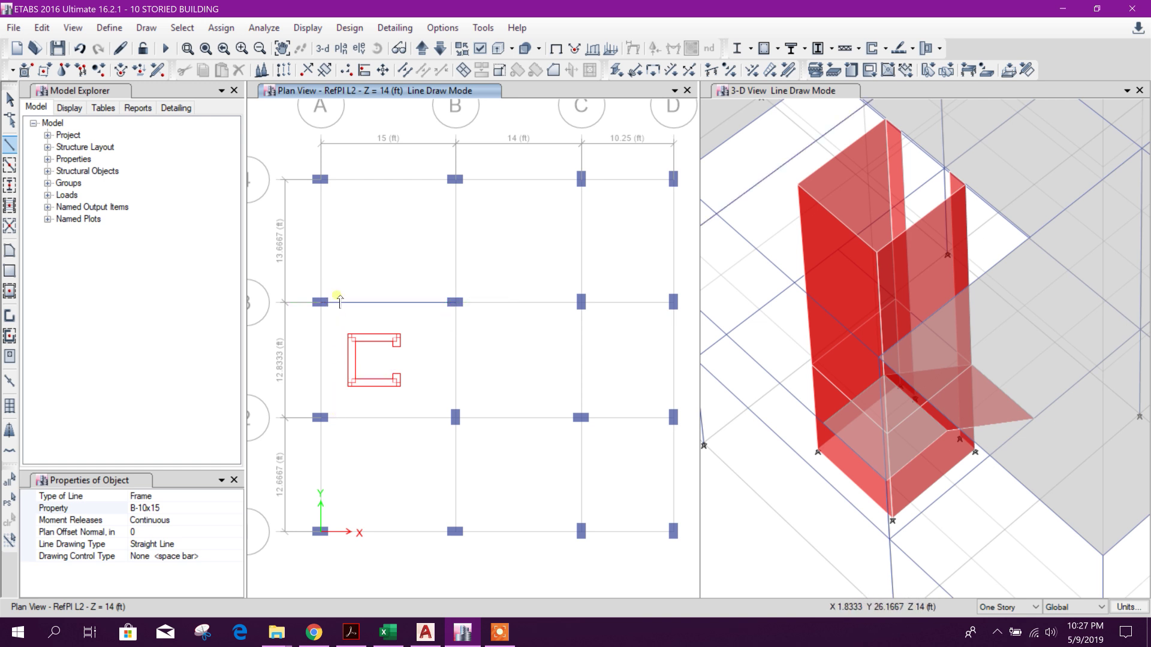
pyautogui.press('Escape')
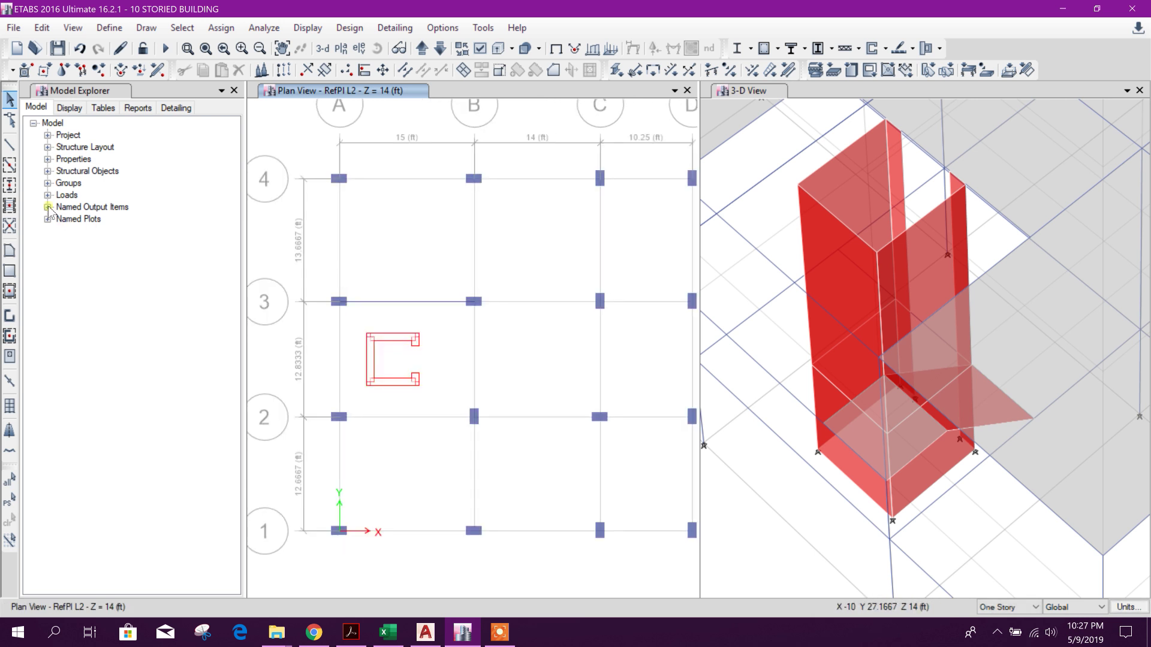
# Step: Draw a rectangular ST7 landing slab from grid point A3 to the core's upper-left corner on reference plane L2
pyautogui.click(10, 251)
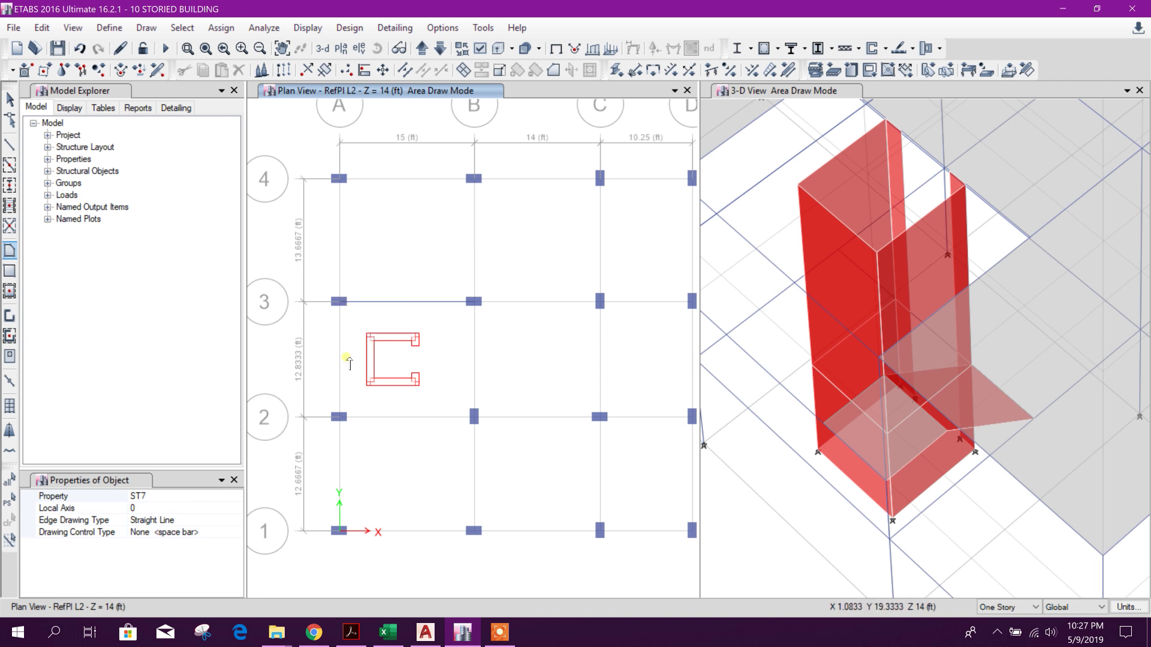
pyautogui.click(11, 271)
pyautogui.moveTo(341, 302); pyautogui.dragTo(369, 336)
pyautogui.press('Escape')
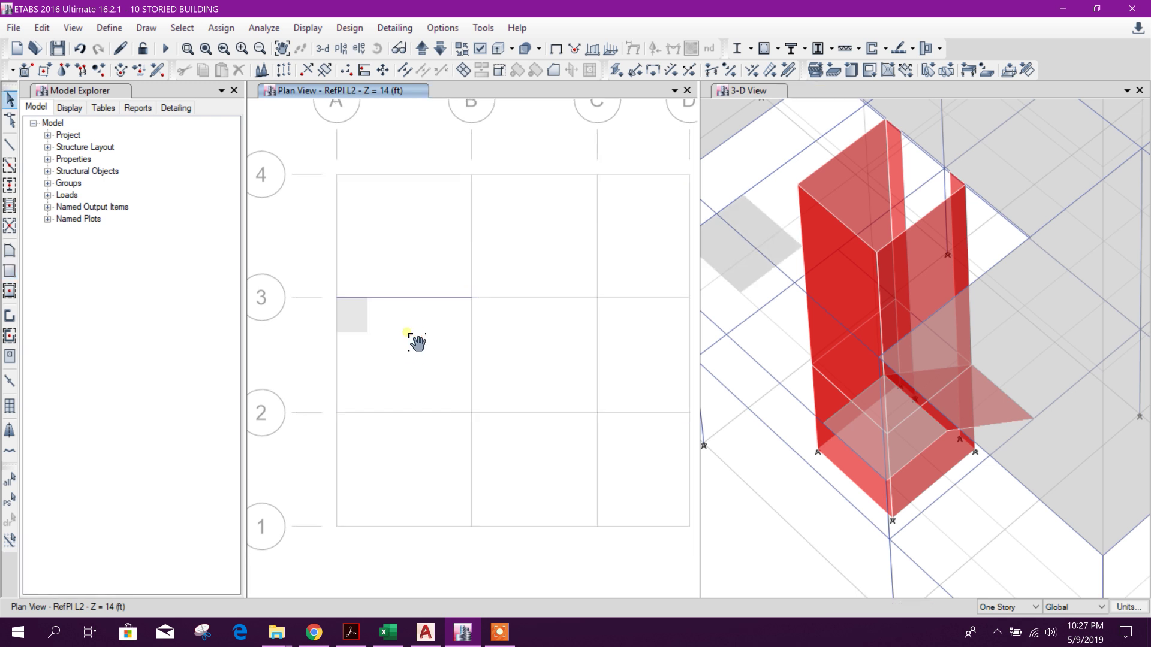
# Step: Draw a sloped ST7 stair flight between grid A and the core, joining the L1 landing to the L2 landing
pyautogui.click(441, 51)
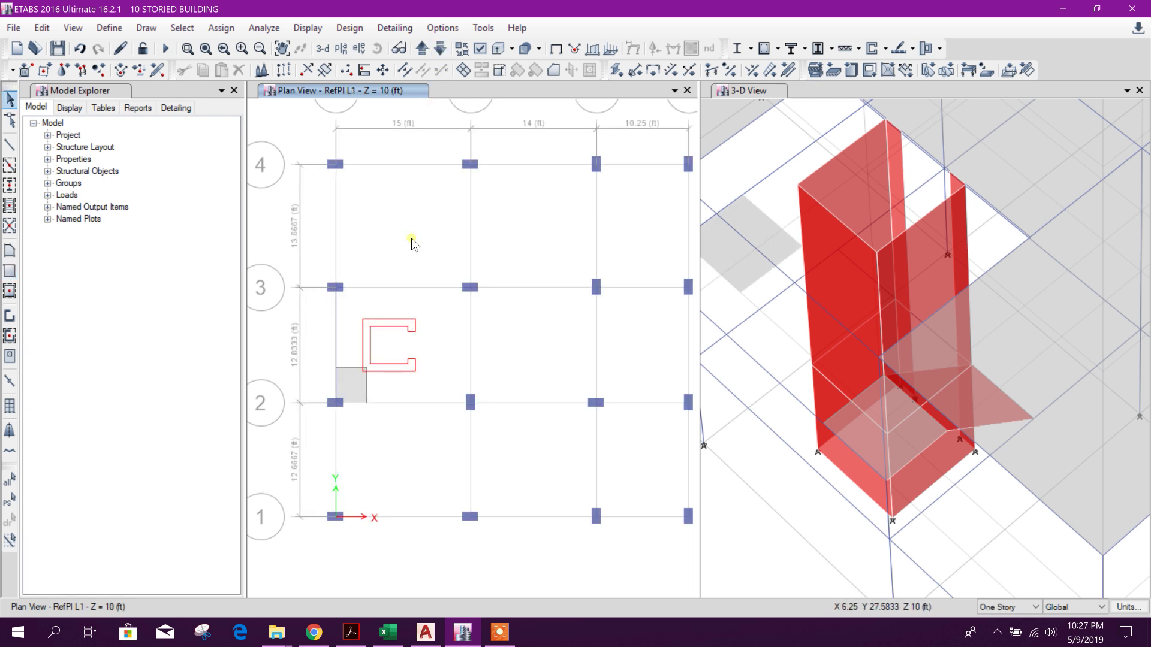
pyautogui.click(11, 253)
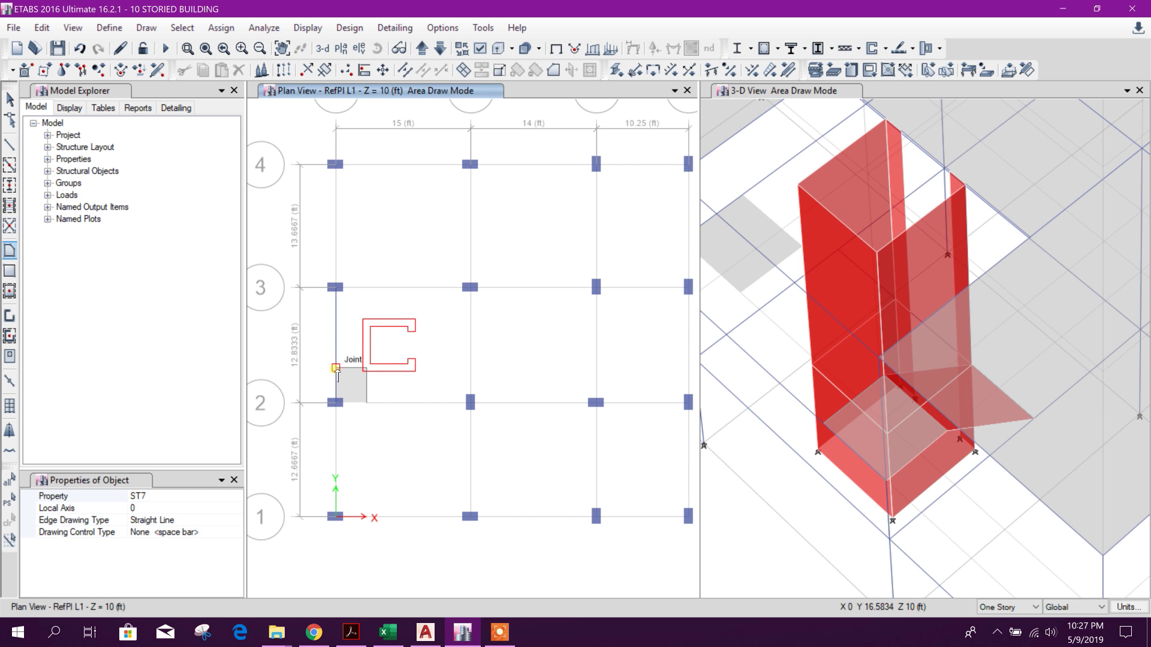
pyautogui.click(336, 369)
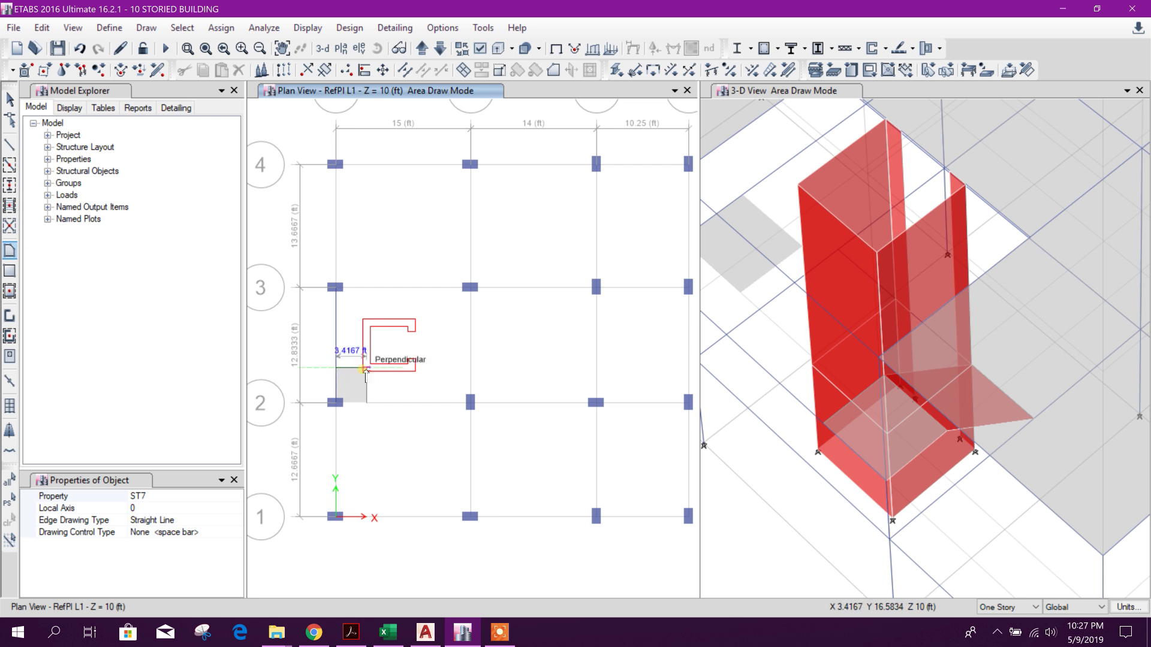
pyautogui.click(421, 48)
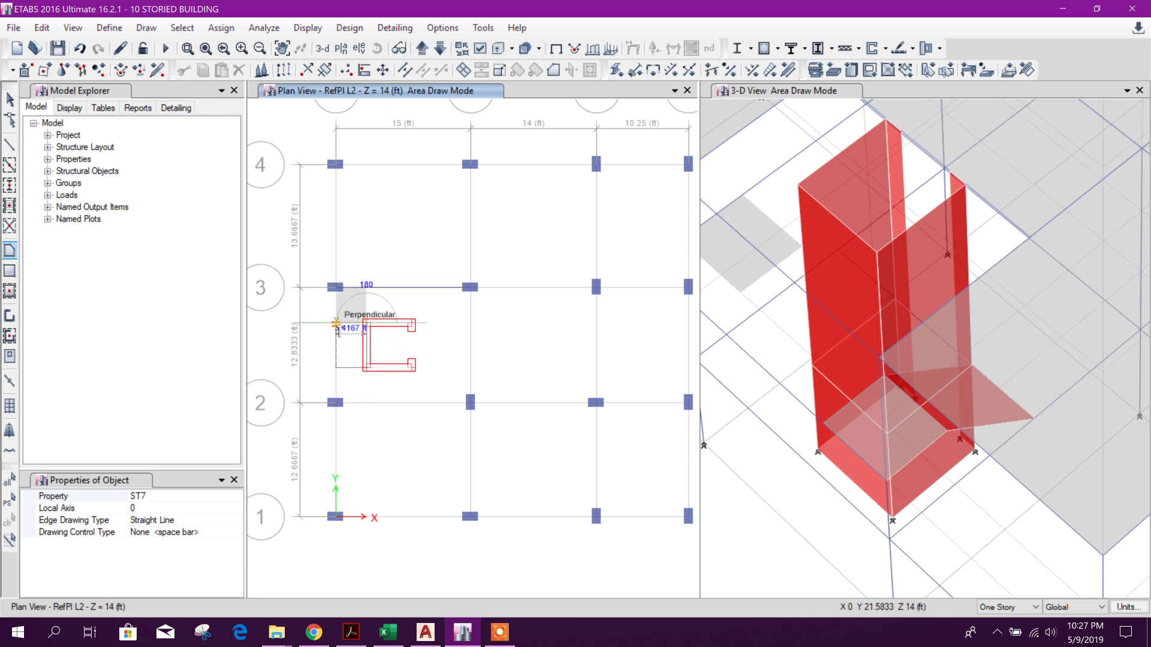
pyautogui.press('Return')
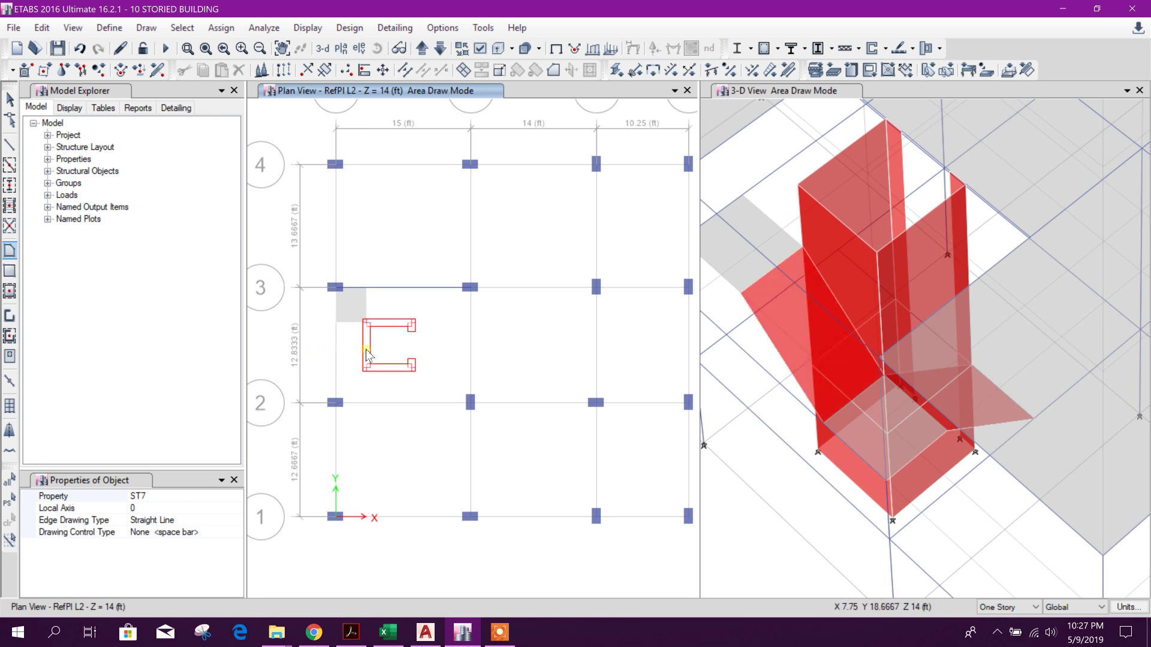
pyautogui.press('Escape')
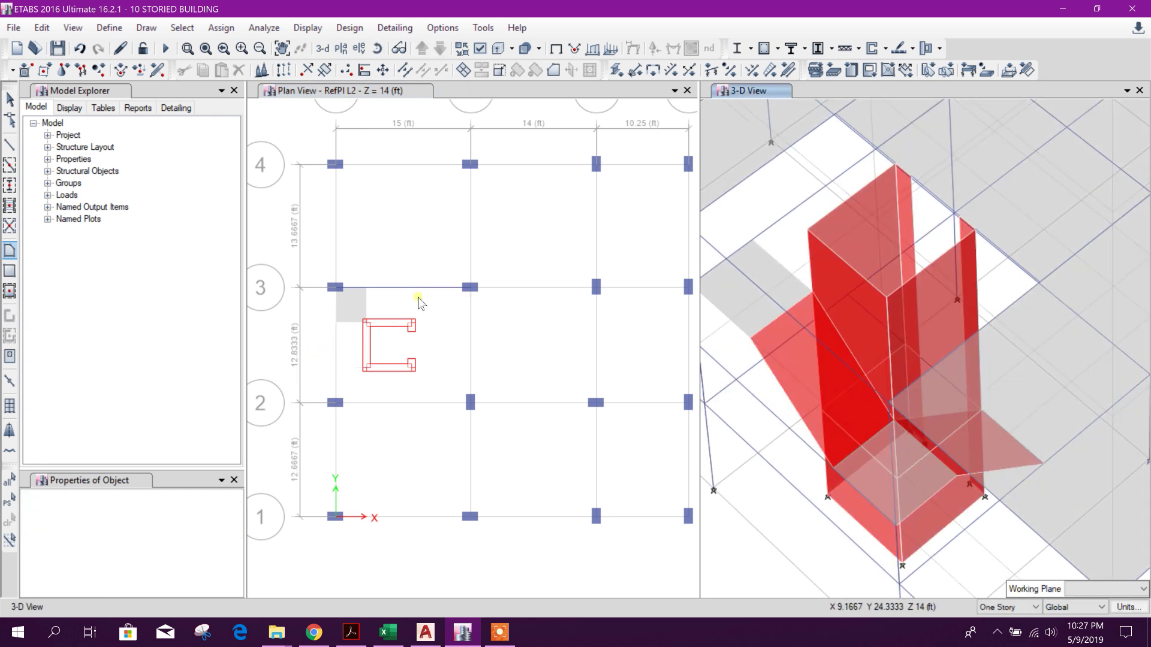
# Step: Draw a sloped ST7 stair flight between the core and grid 3, rising from the L2 landing to level 1F
pyautogui.click(423, 49)
pyautogui.click(440, 49)
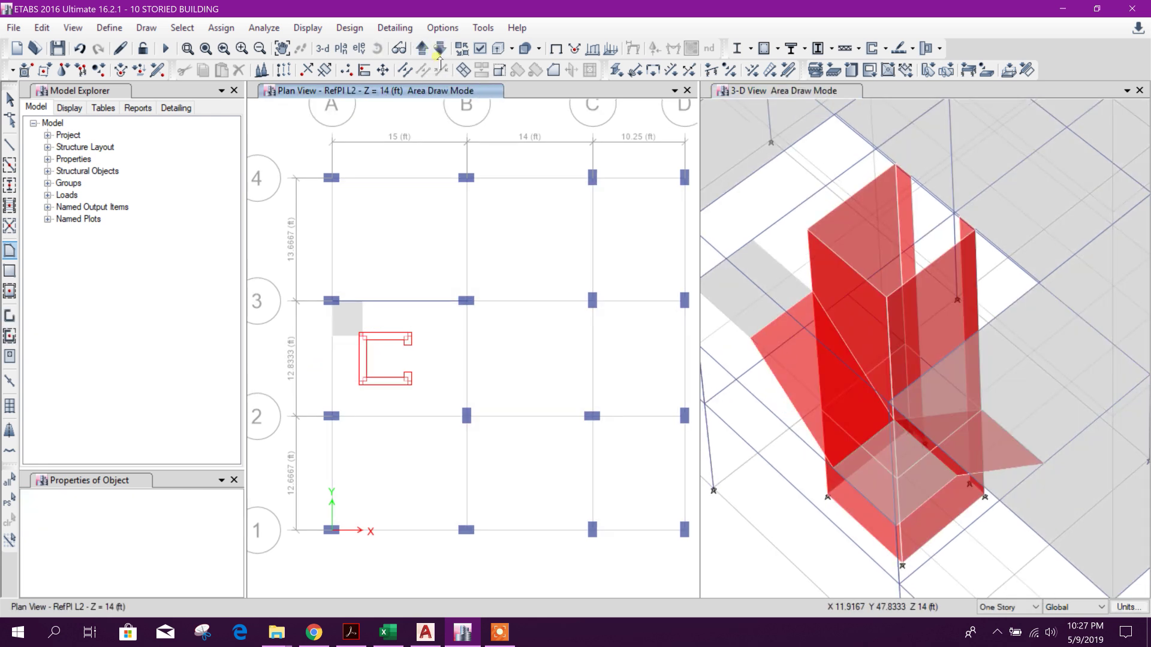
pyautogui.click(361, 334)
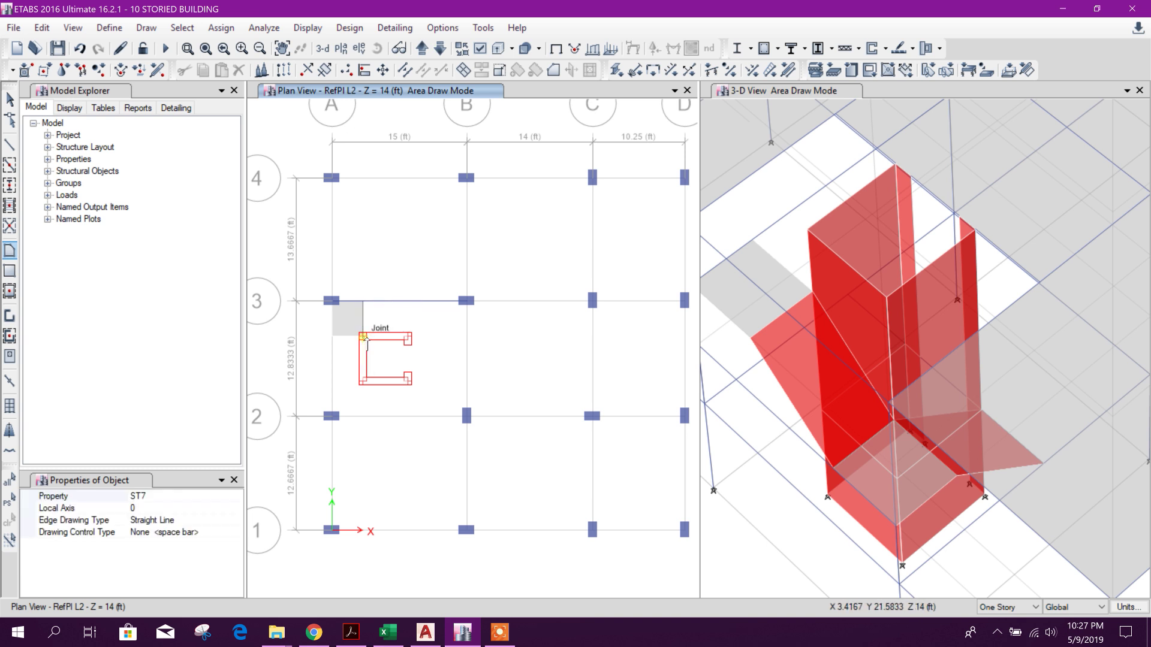
pyautogui.click(430, 52)
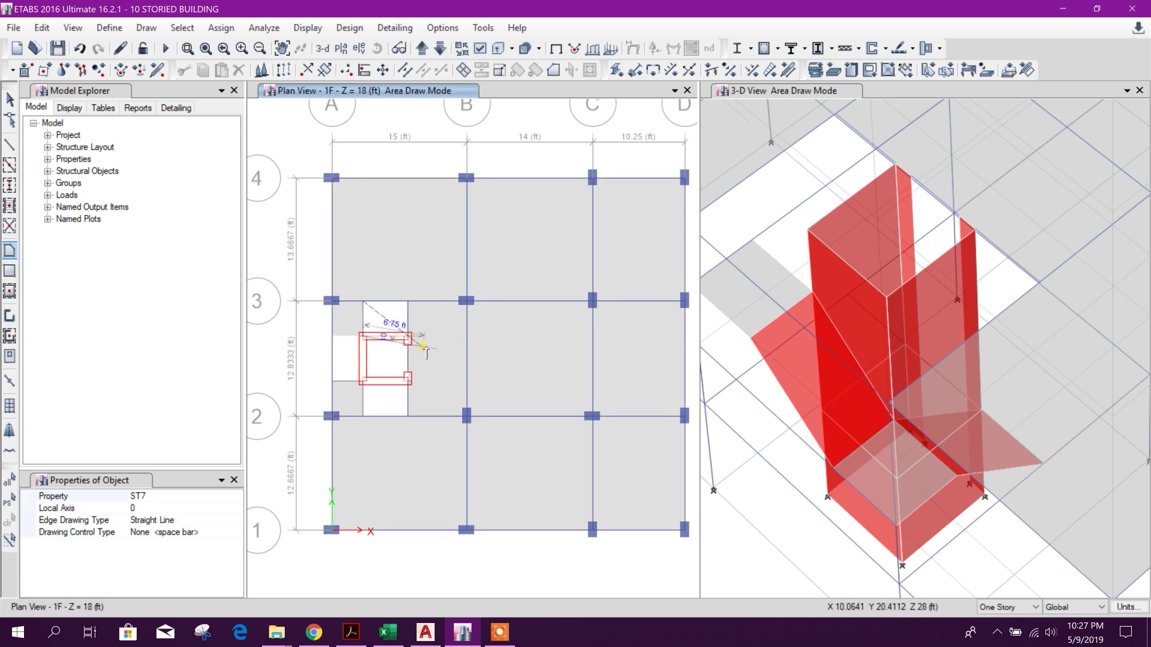
pyautogui.doubleClick(408, 301)
pyautogui.press('Escape')
# Step: Examine the stair flights and landings around the core from several angles in the 3D view
pyautogui.scroll(-5, 895, 287)
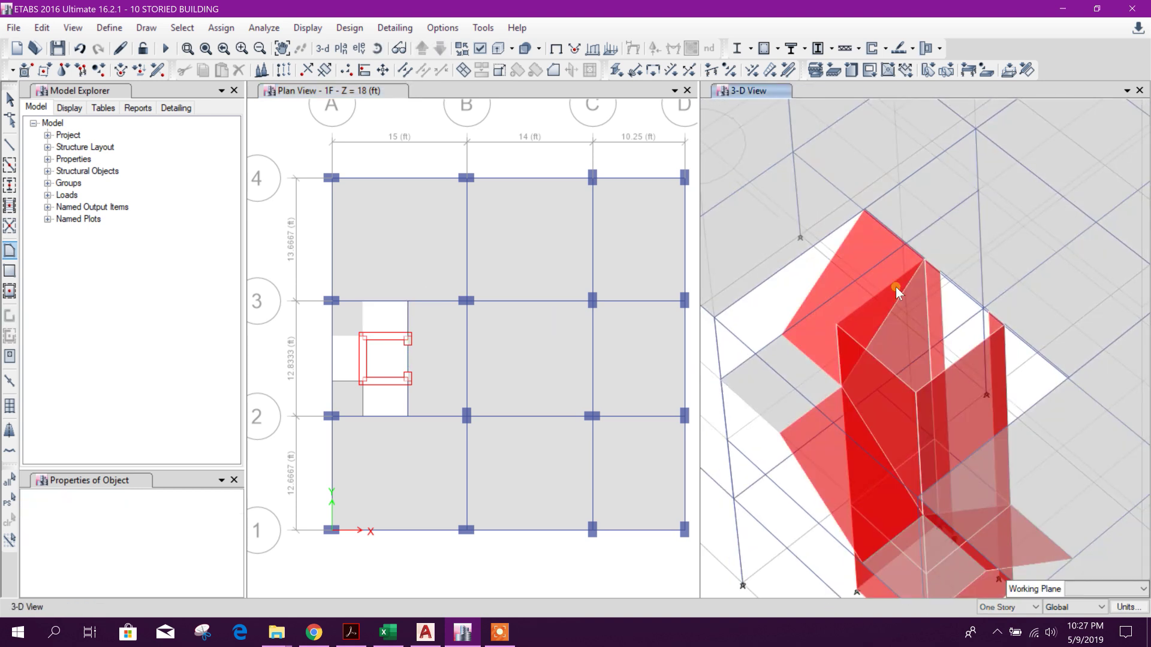
pyautogui.scroll(3, 877, 396)
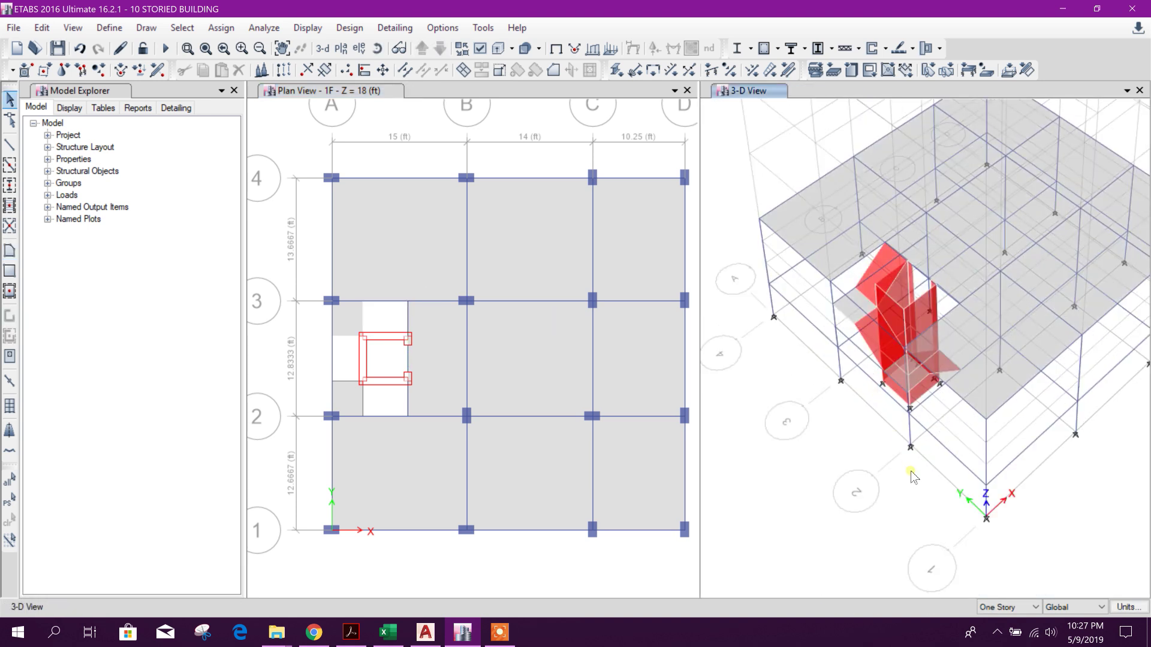
pyautogui.scroll(10, 912, 477)
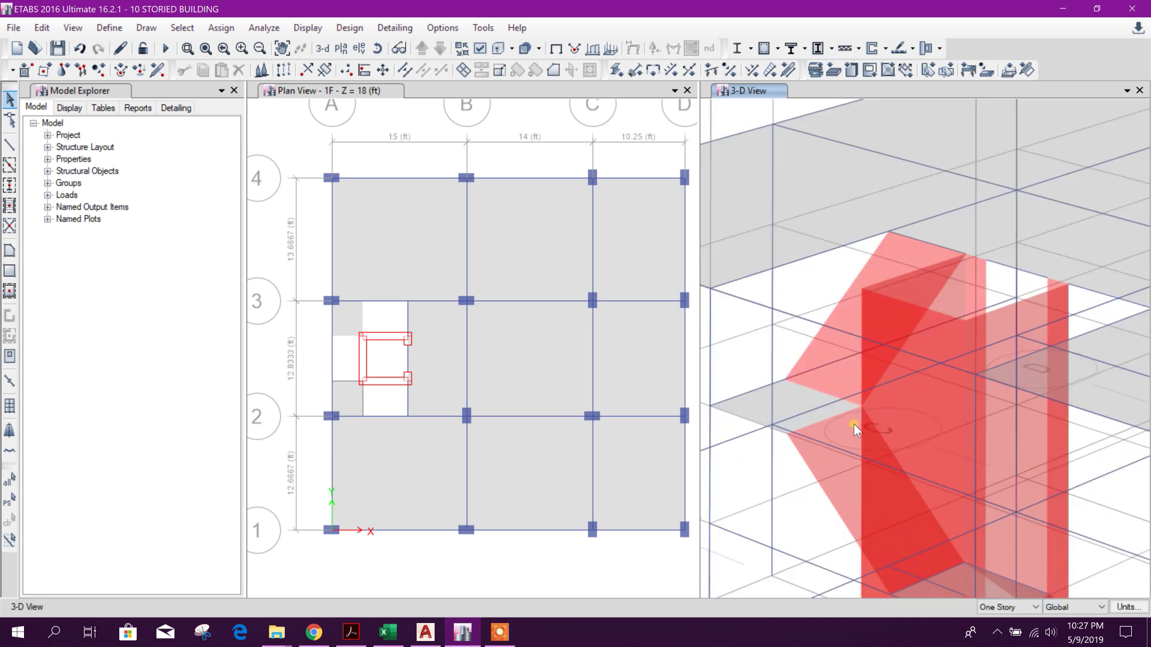
pyautogui.scroll(-4, 854, 423)
pyautogui.scroll(2, 894, 385)
pyautogui.scroll(5, 920, 484)
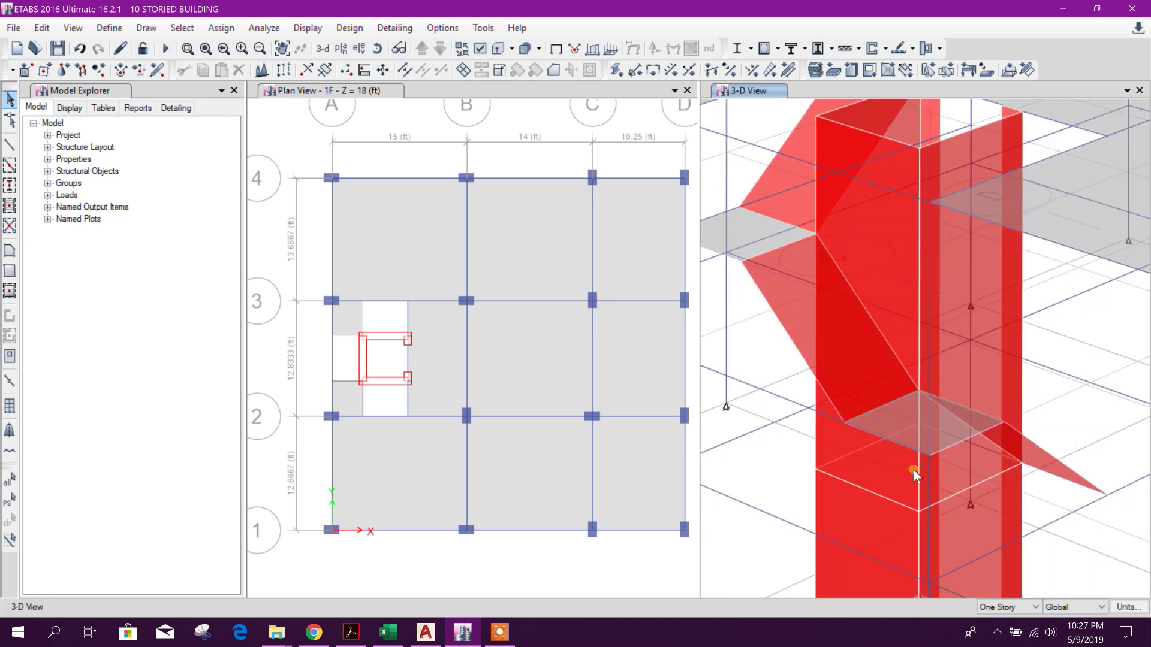
pyautogui.scroll(-5, 914, 470)
pyautogui.scroll(5, 989, 409)
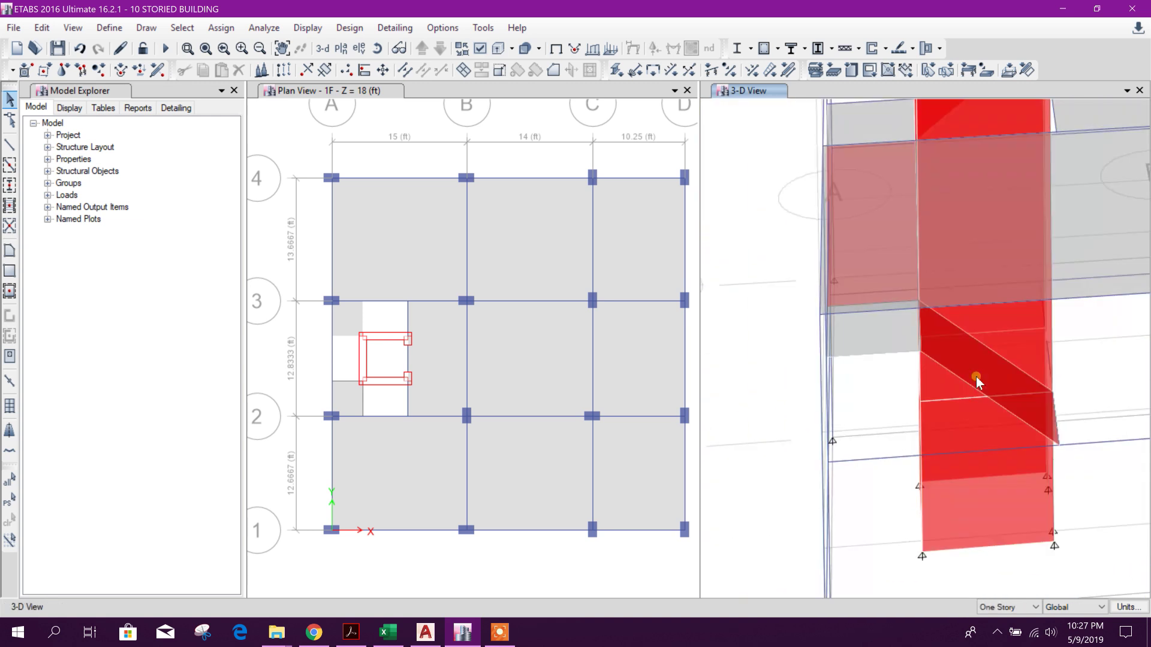
pyautogui.scroll(3, 980, 422)
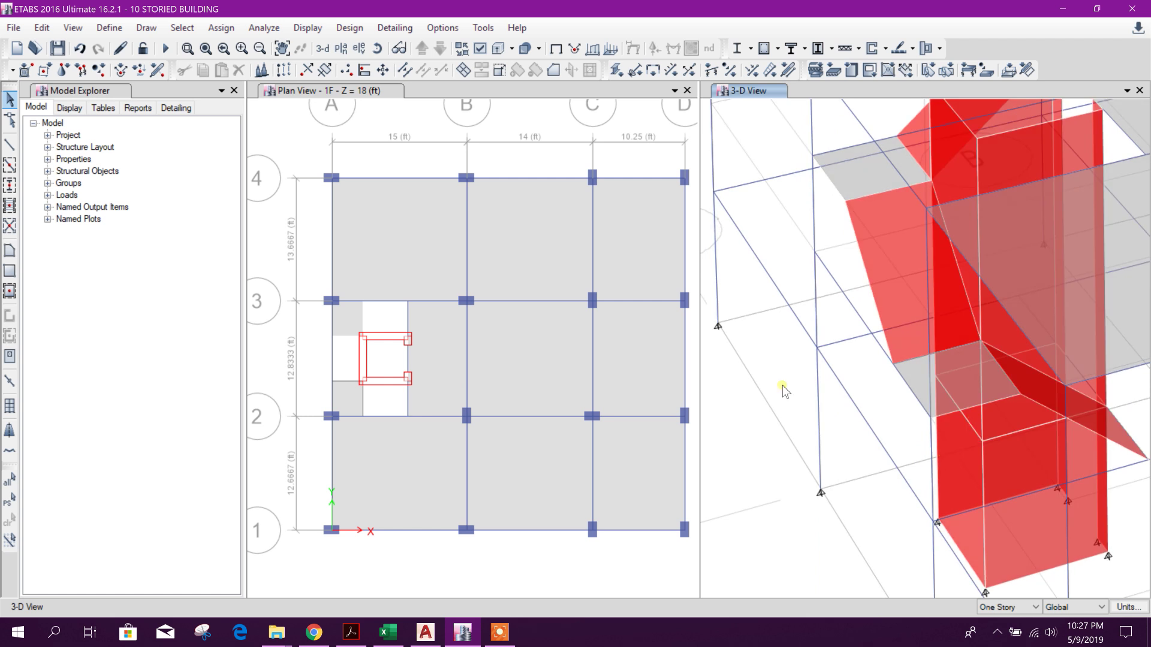
# Step: Review the stair landings and openings in plan on reference planes L1 and L2 and on story 1F
pyautogui.click(445, 146)
pyautogui.click(440, 50)
pyautogui.click(440, 50)
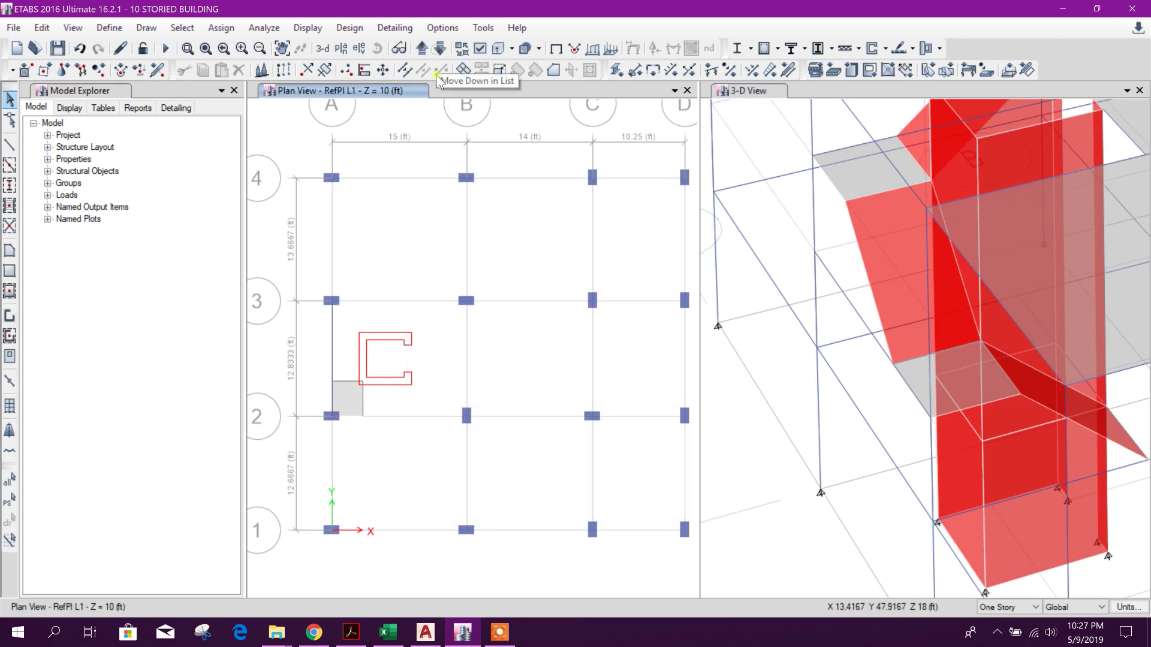
pyautogui.click(362, 397)
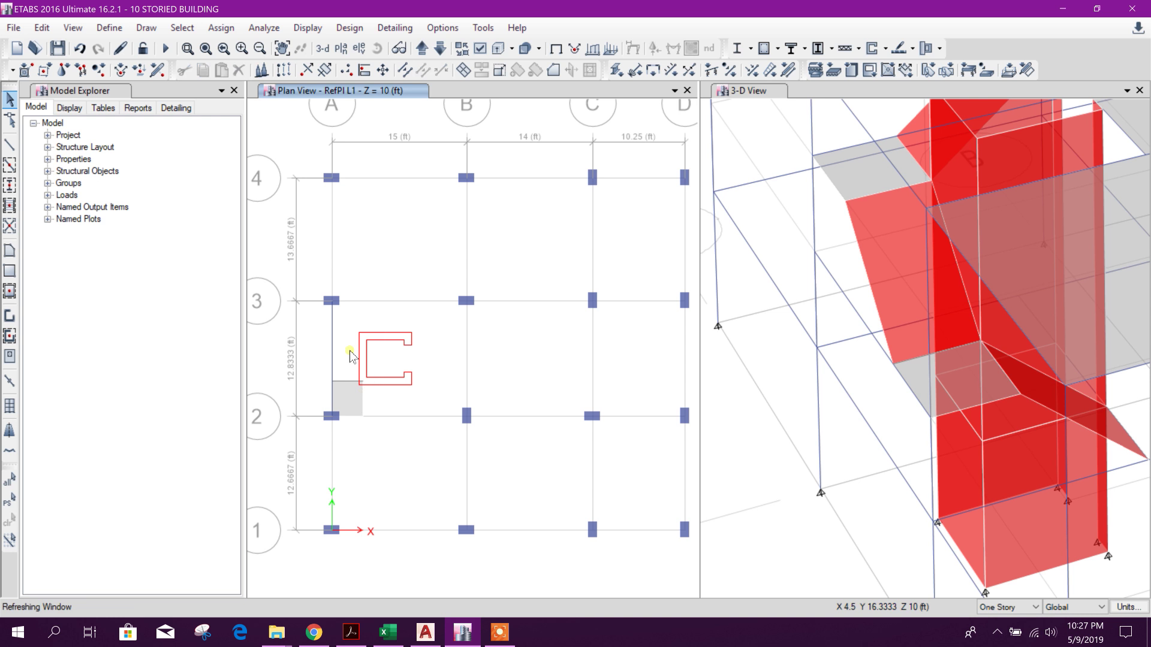
pyautogui.click(352, 385)
pyautogui.moveTo(479, 350); pyautogui.dragTo(444, 360, button='middle')
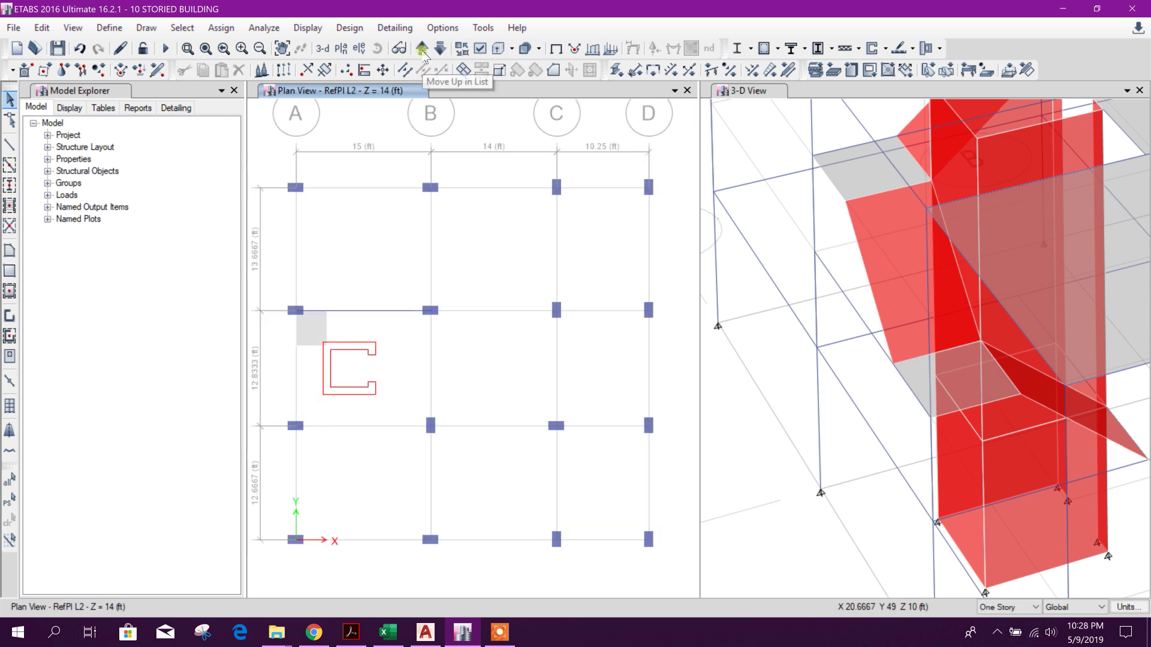
pyautogui.click(422, 48)
pyautogui.scroll(-1, 548, 393)
pyautogui.scroll(1, 607, 390)
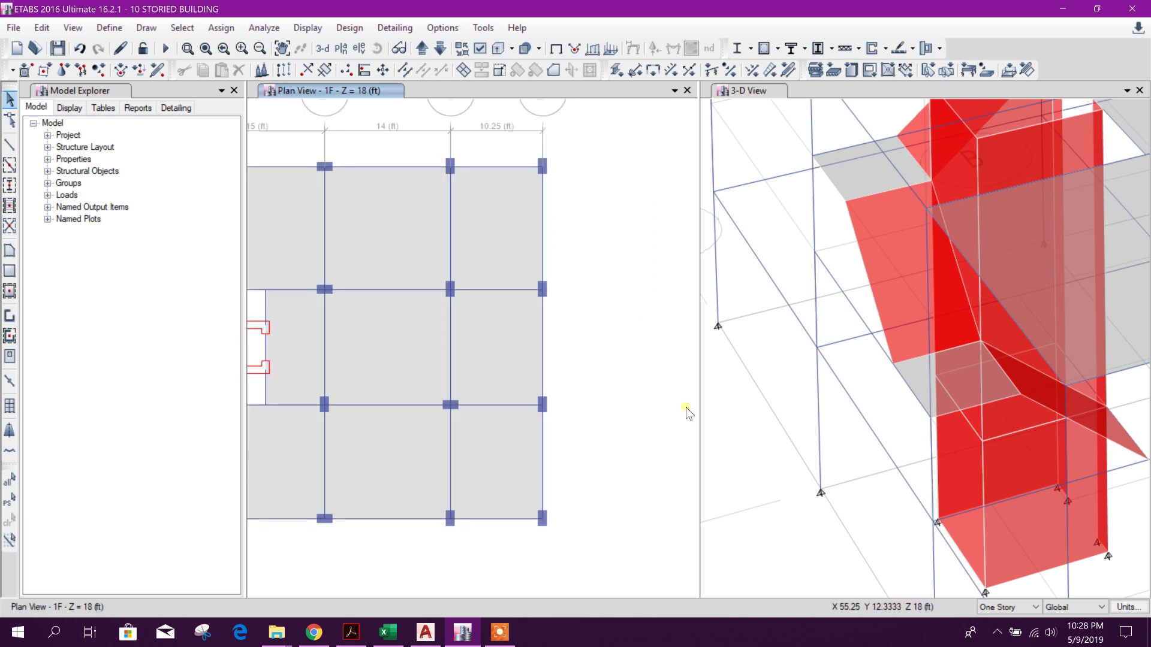
pyautogui.moveTo(567, 415); pyautogui.dragTo(673, 395, button='middle')
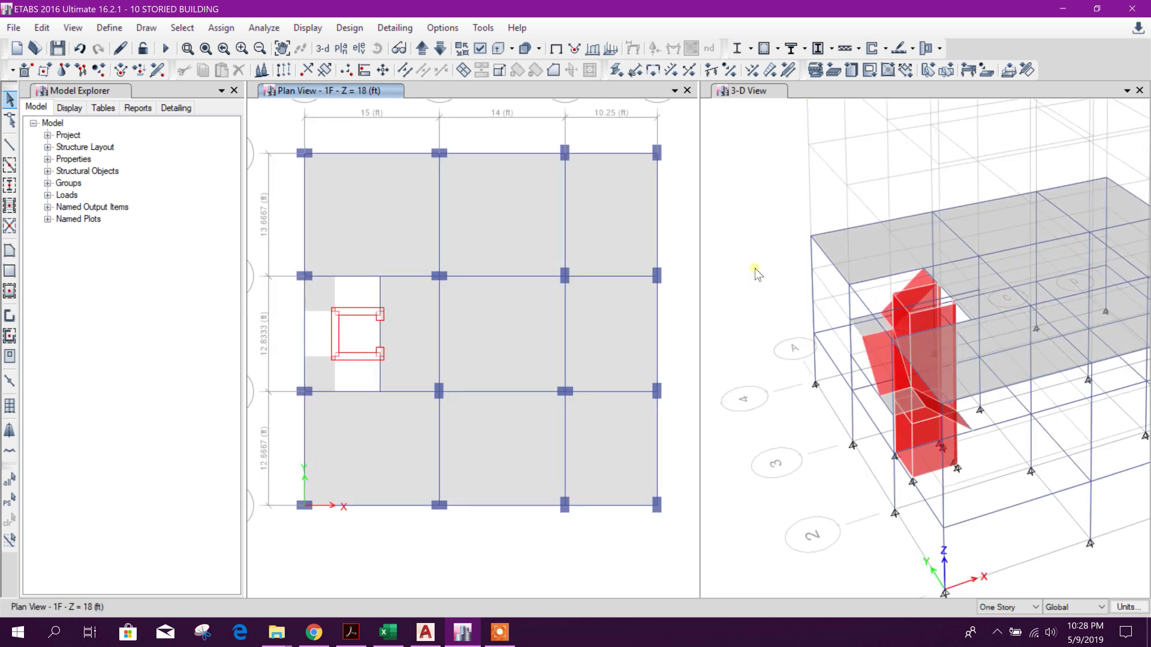
# Step: Replicate the 1F beams, columns, slabs, core walls and stair elements, including the reference-plane landings, to stories 2F through 10F
pyautogui.click(857, 409)
pyautogui.scroll(-5, 857, 413)
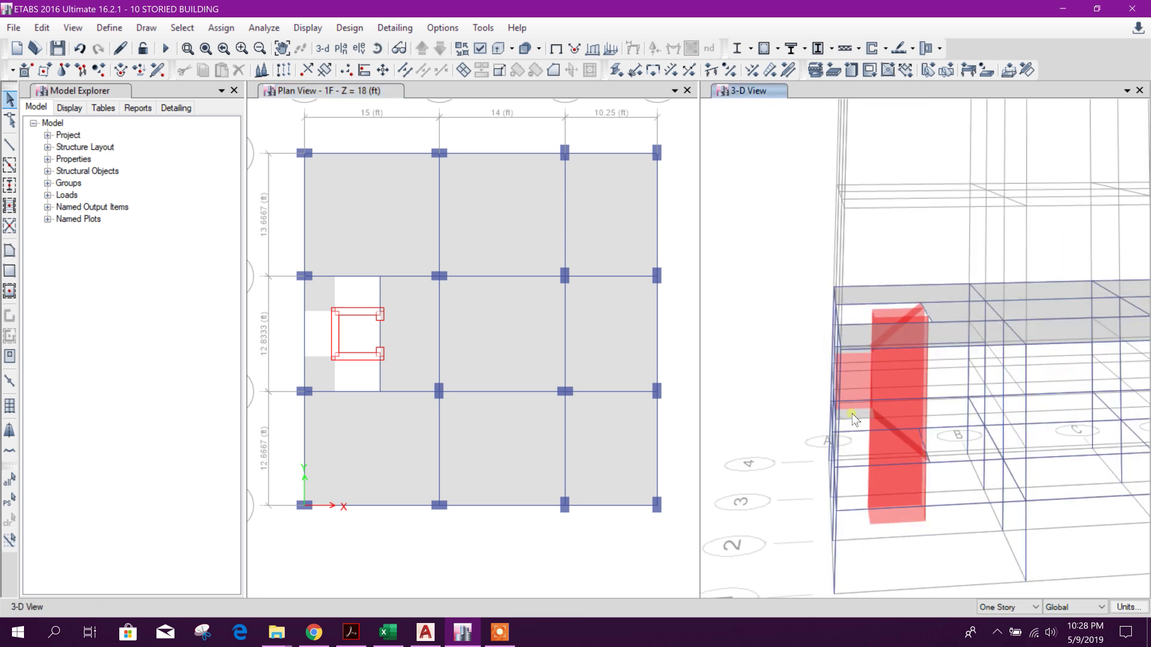
pyautogui.keyDown('shift'); pyautogui.moveTo(920, 373); pyautogui.dragTo(1047, 376, button='middle'); pyautogui.keyUp('shift')
pyautogui.moveTo(1070, 379); pyautogui.dragTo(833, 279)
pyautogui.keyDown('shift'); pyautogui.moveTo(833, 278); pyautogui.dragTo(1005, 373, button='middle'); pyautogui.keyUp('shift')
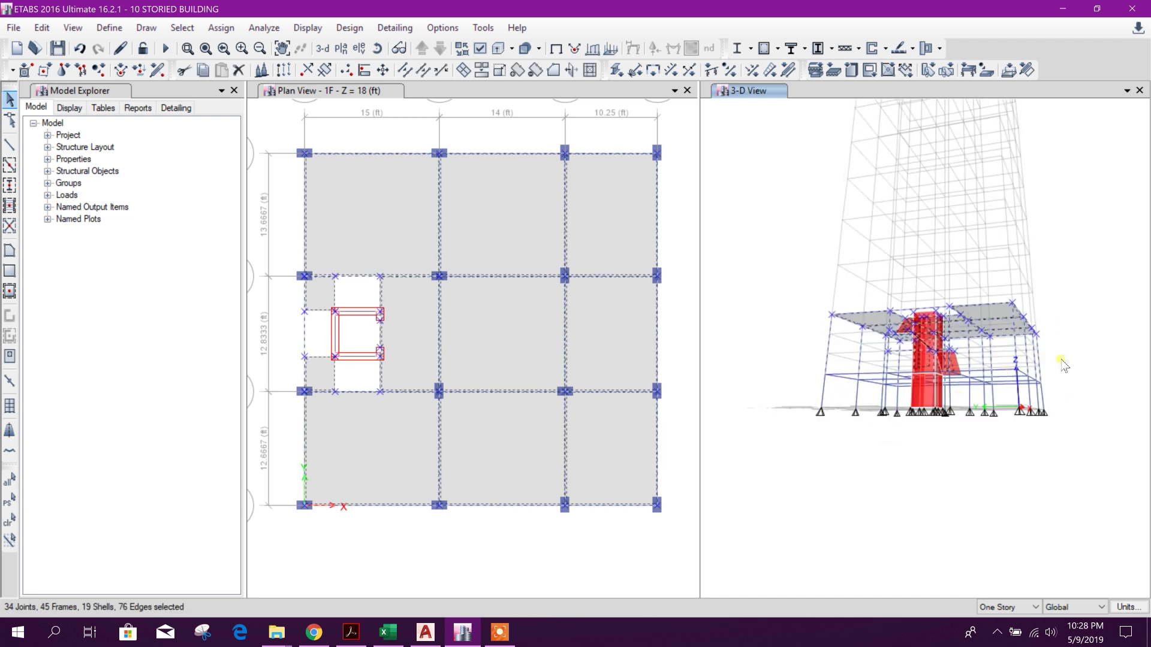
pyautogui.keyDown('shift'); pyautogui.moveTo(1003, 324); pyautogui.dragTo(899, 517, button='middle'); pyautogui.keyUp('shift')
pyautogui.scroll(3, 959, 450)
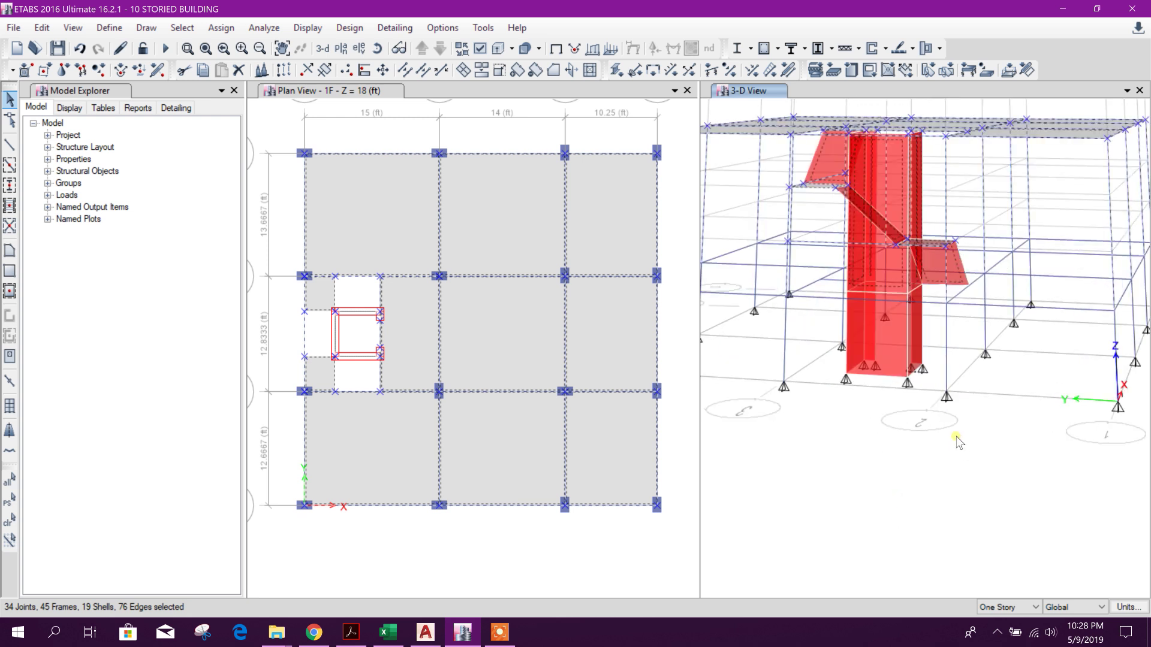
pyautogui.scroll(-3, 960, 438)
pyautogui.hotkey('ctrl', 'r')
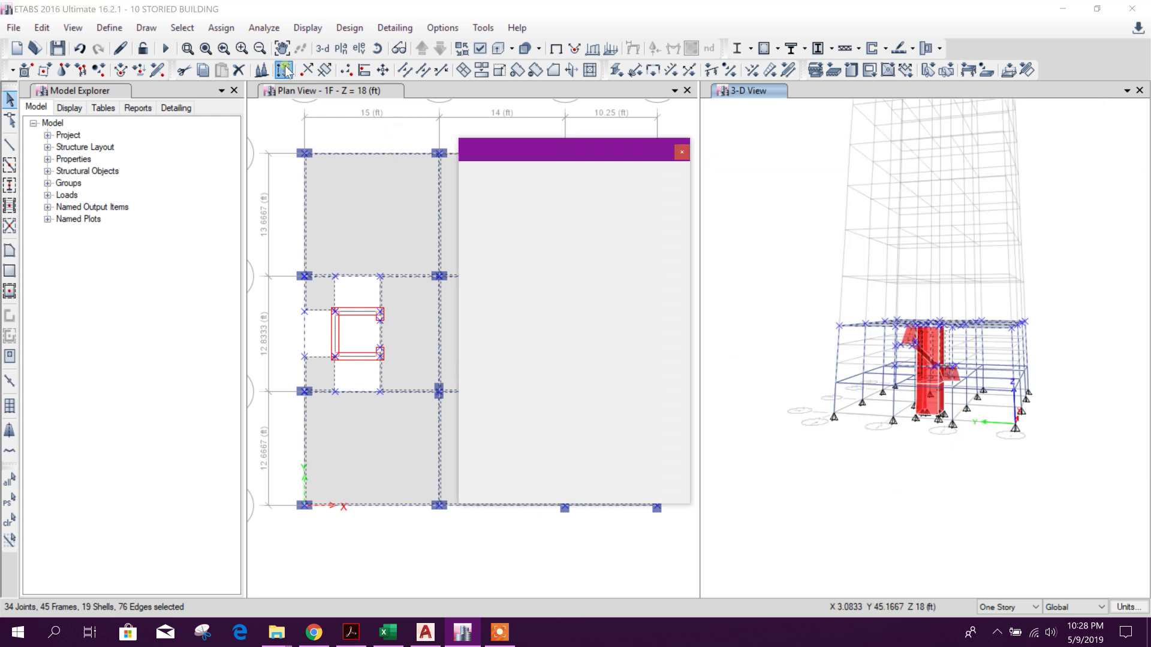
pyautogui.click(582, 185)
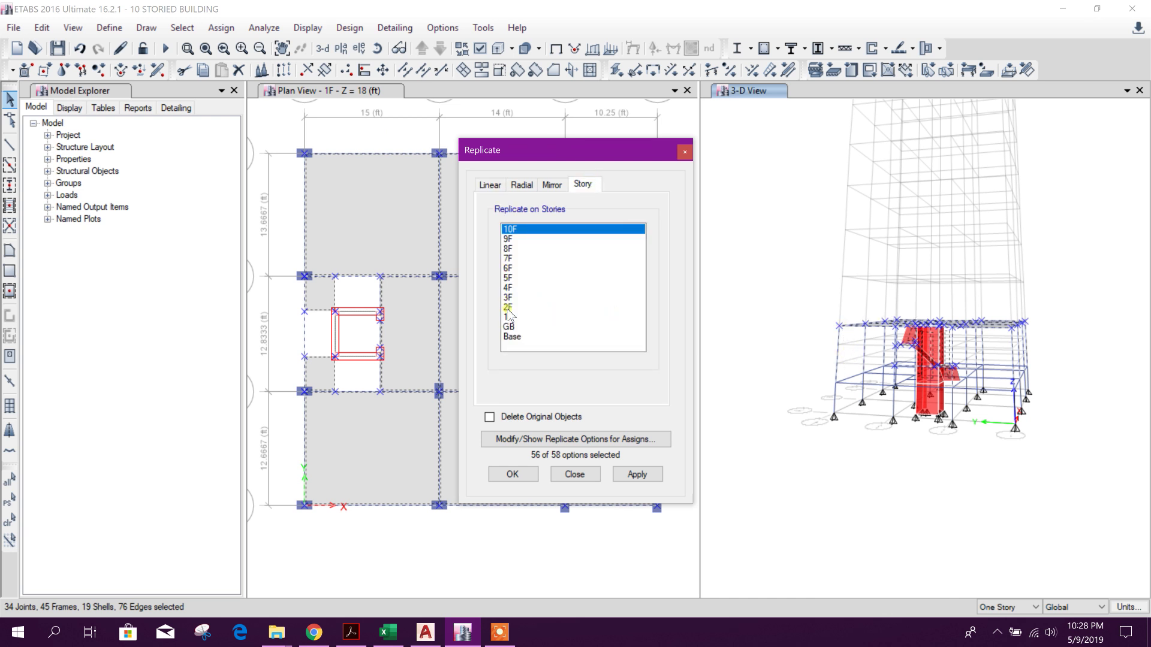
pyautogui.moveTo(508, 309); pyautogui.dragTo(516, 244)
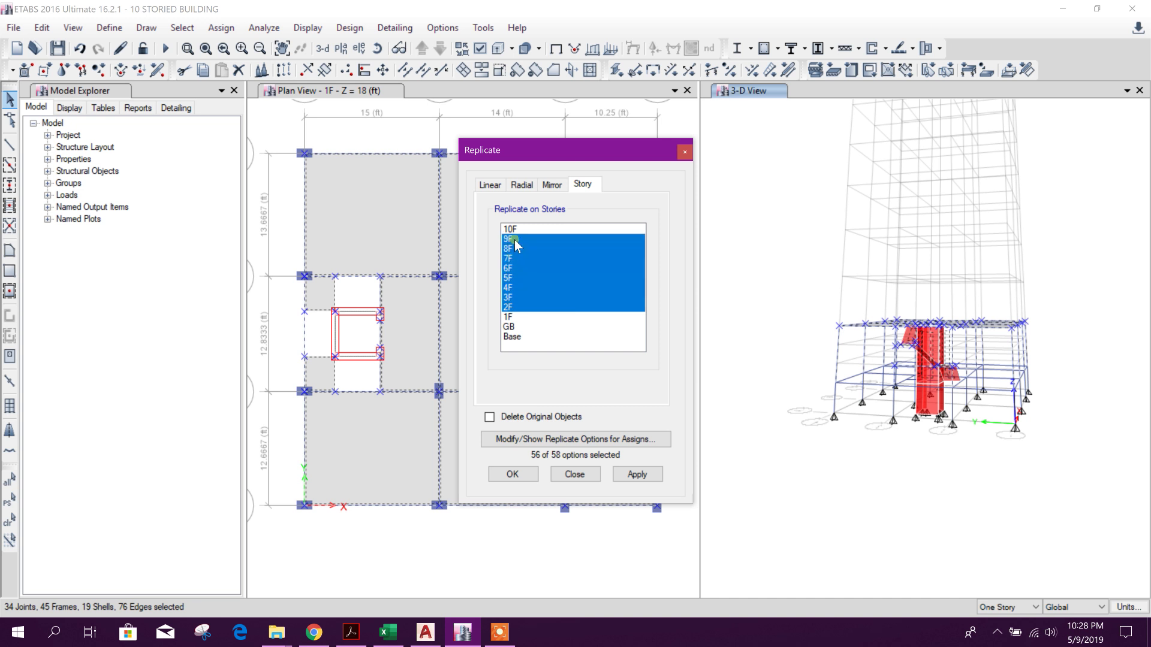
pyautogui.click(515, 308)
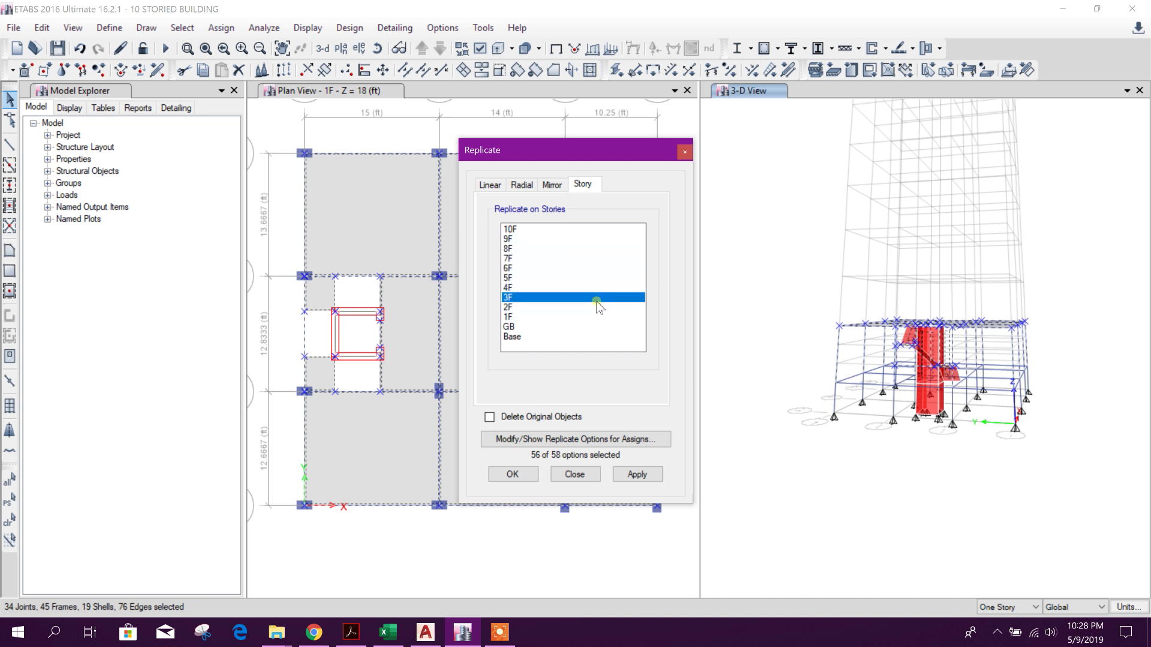
pyautogui.moveTo(528, 312); pyautogui.dragTo(526, 237)
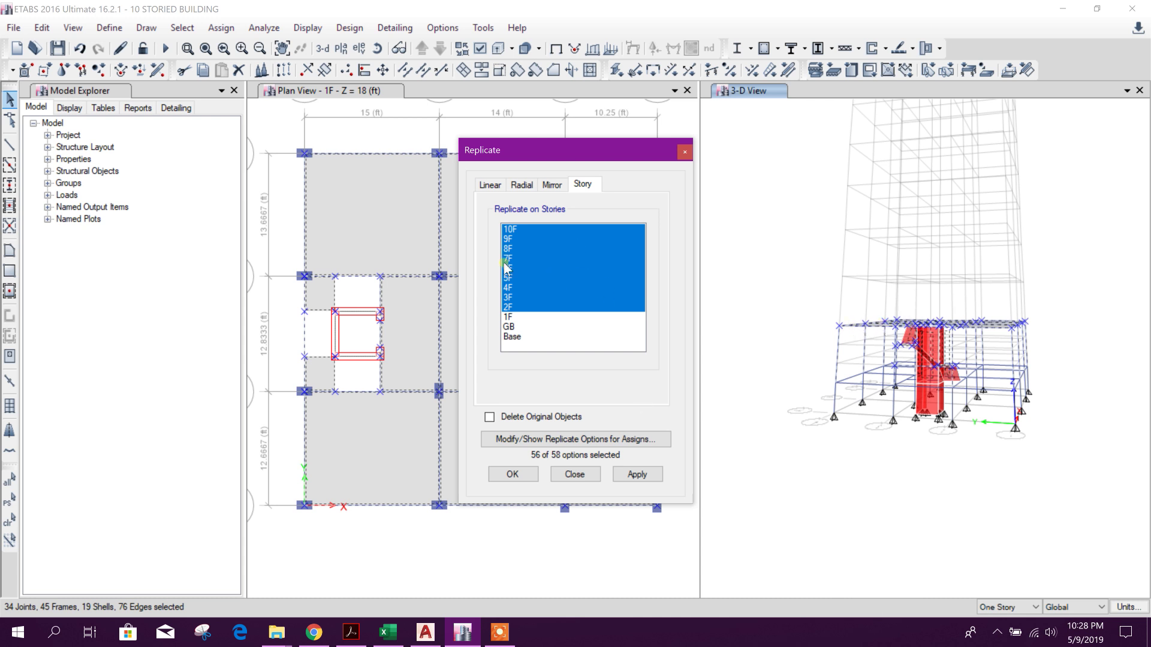
pyautogui.click(635, 473)
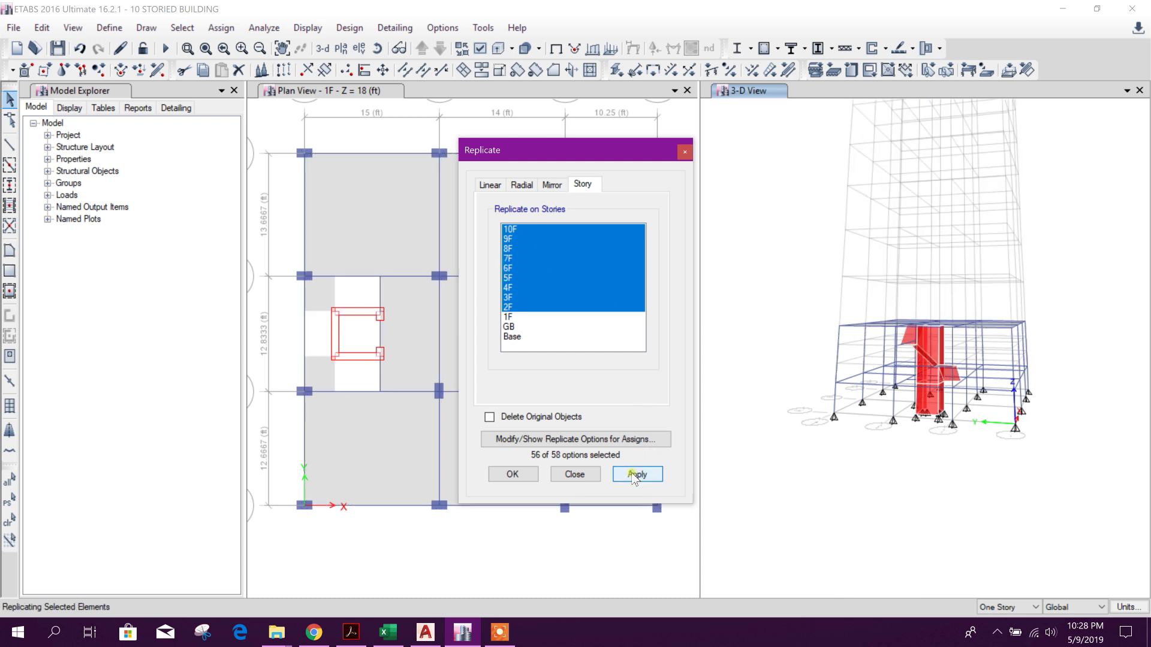
pyautogui.click(575, 475)
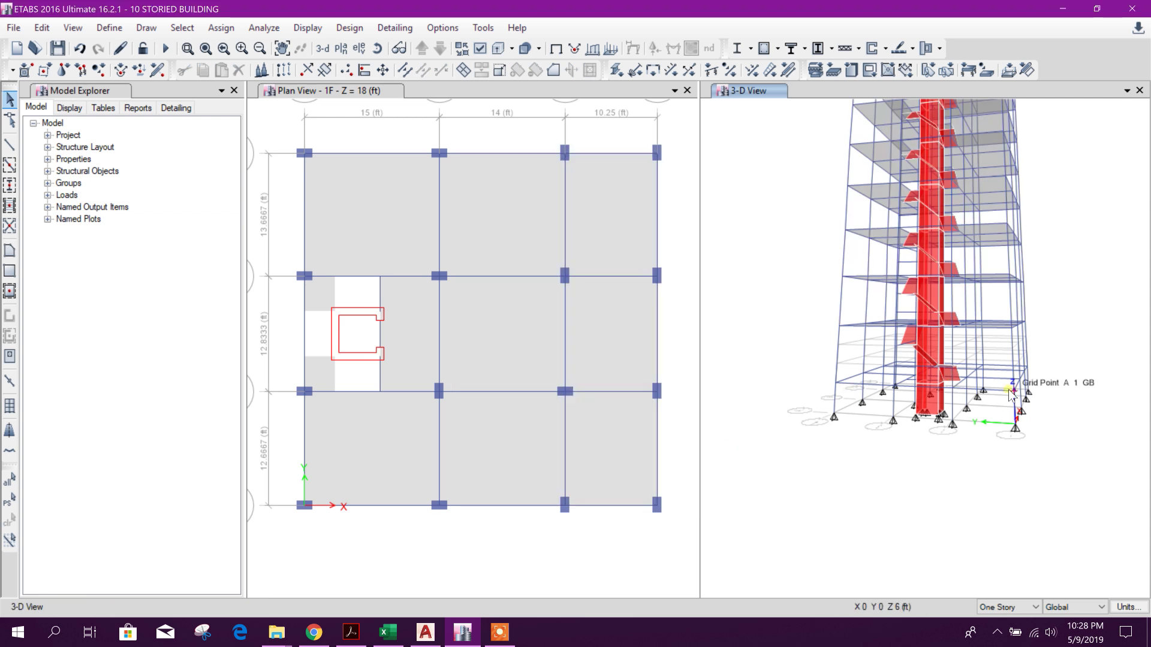
# Step: Inspect the replicated floors, core walls and stair flights over the full building height in 3D
pyautogui.keyDown('shift'); pyautogui.moveTo(1049, 383); pyautogui.dragTo(1052, 451, button='middle'); pyautogui.keyUp('shift')
pyautogui.scroll(5, 901, 260)
pyautogui.scroll(-10, 901, 261)
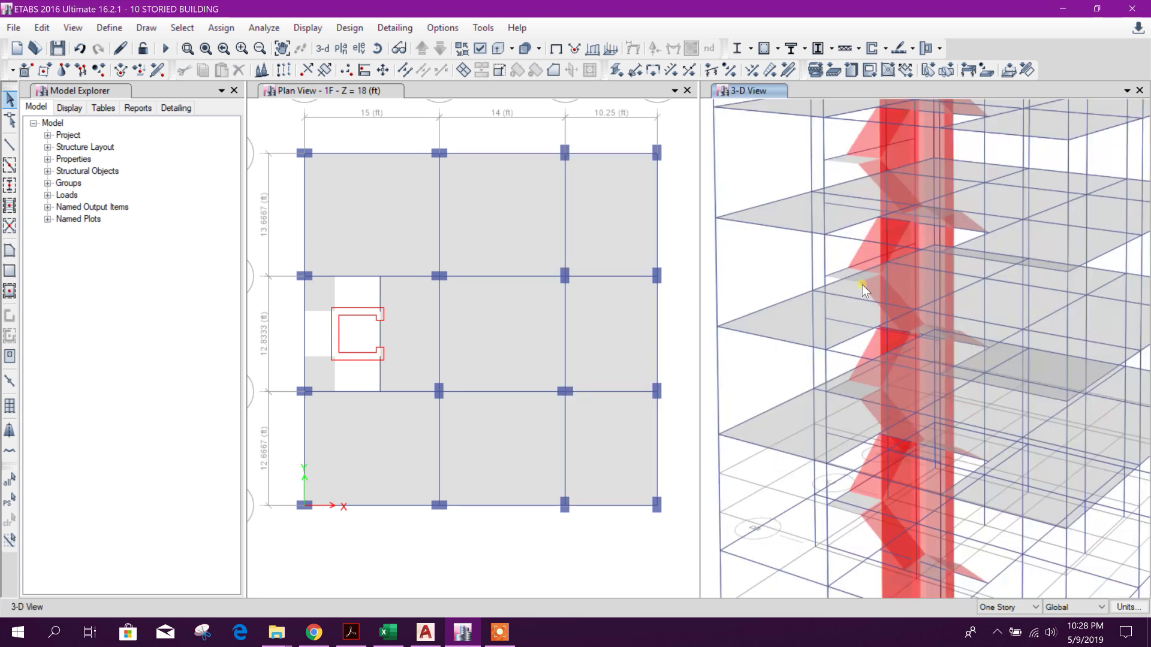
pyautogui.keyDown('shift'); pyautogui.moveTo(935, 430); pyautogui.dragTo(880, 308, button='middle'); pyautogui.keyUp('shift')
pyautogui.scroll(6, 873, 286)
pyautogui.scroll(-6, 842, 253)
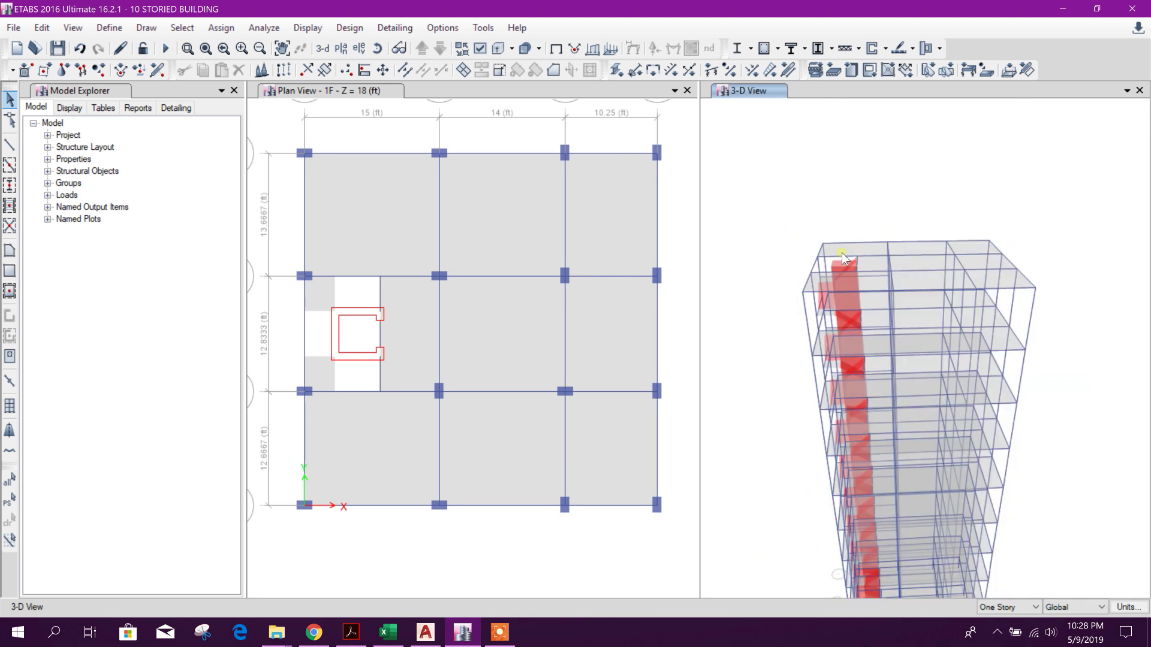
pyautogui.moveTo(842, 252)
pyautogui.keyDown('shift'); pyautogui.mouseDown(button='middle')
pyautogui.moveTo(930, 247)
pyautogui.moveTo(847, 232)
pyautogui.mouseUp(button='middle'); pyautogui.keyUp('shift')
pyautogui.scroll(-3, 846, 233)
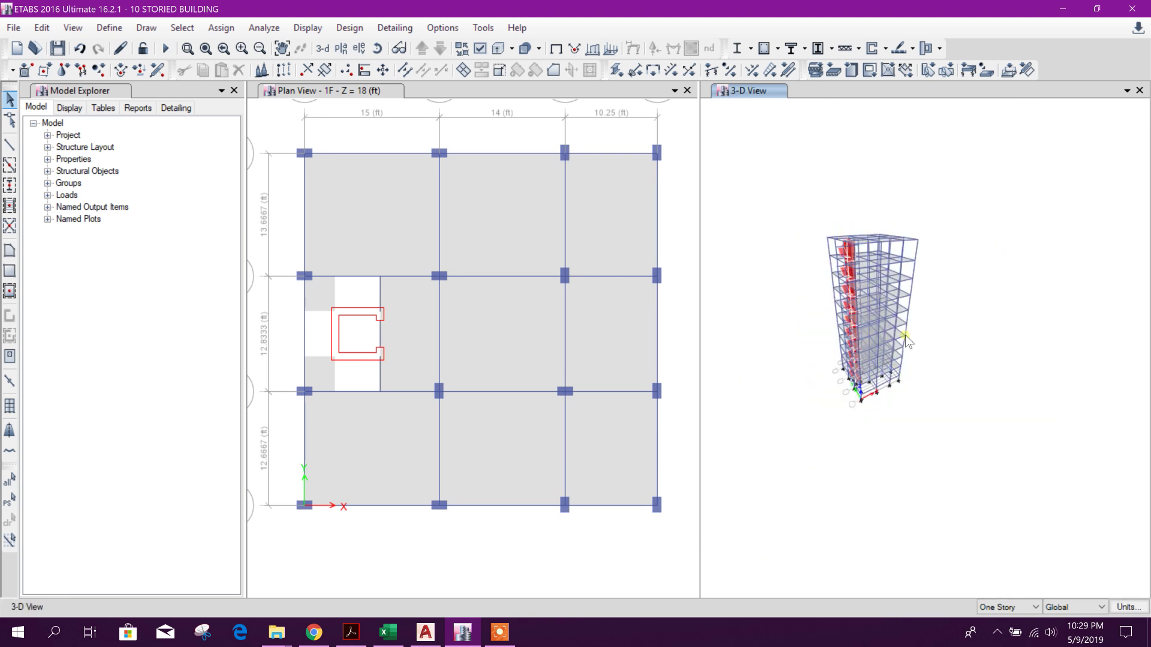
pyautogui.scroll(5, 905, 336)
pyautogui.keyDown('shift'); pyautogui.moveTo(918, 354); pyautogui.dragTo(810, 362, button='middle'); pyautogui.keyUp('shift')
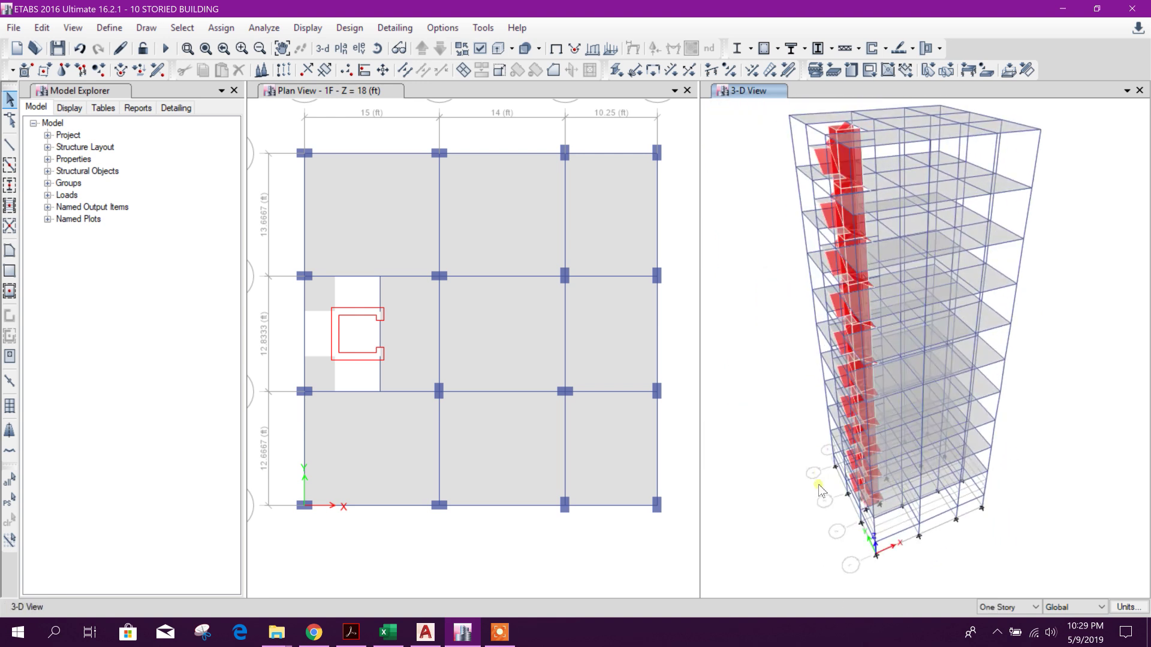
pyautogui.keyDown('shift'); pyautogui.moveTo(819, 484); pyautogui.dragTo(1022, 309, button='middle'); pyautogui.keyUp('shift')
pyautogui.scroll(5, 936, 198)
pyautogui.scroll(-5, 937, 198)
pyautogui.scroll(6, 1020, 308)
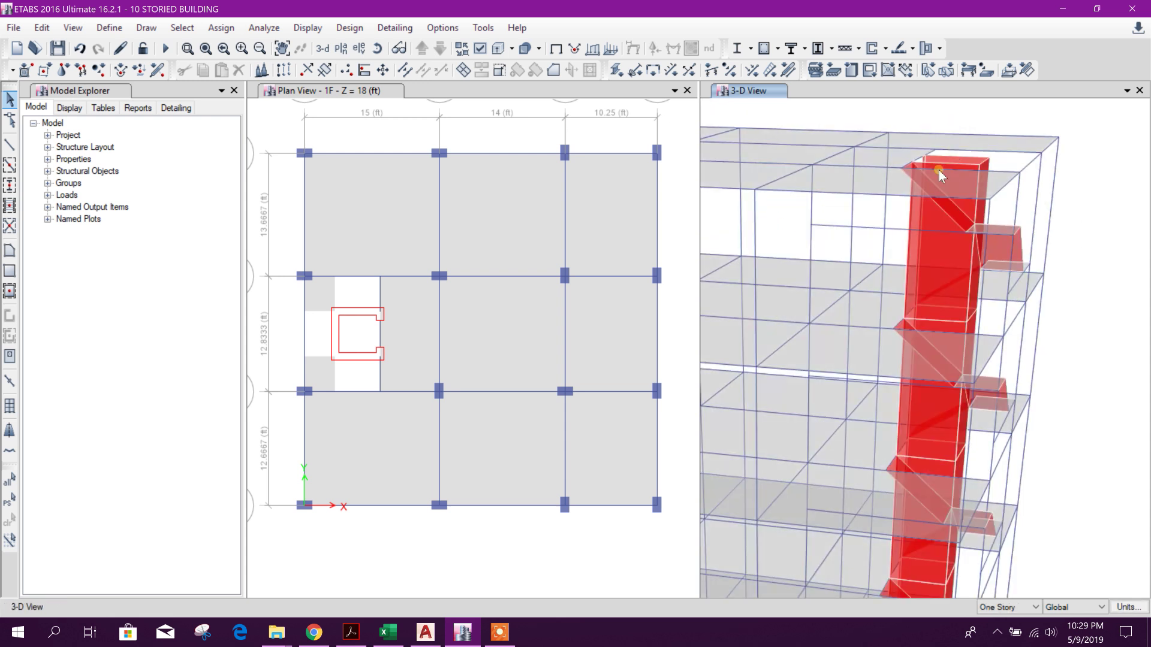
# Step: Add one story 8 ft high above 10F in the story data, replicated from existing story 10F
pyautogui.scroll(-3, 467, 174)
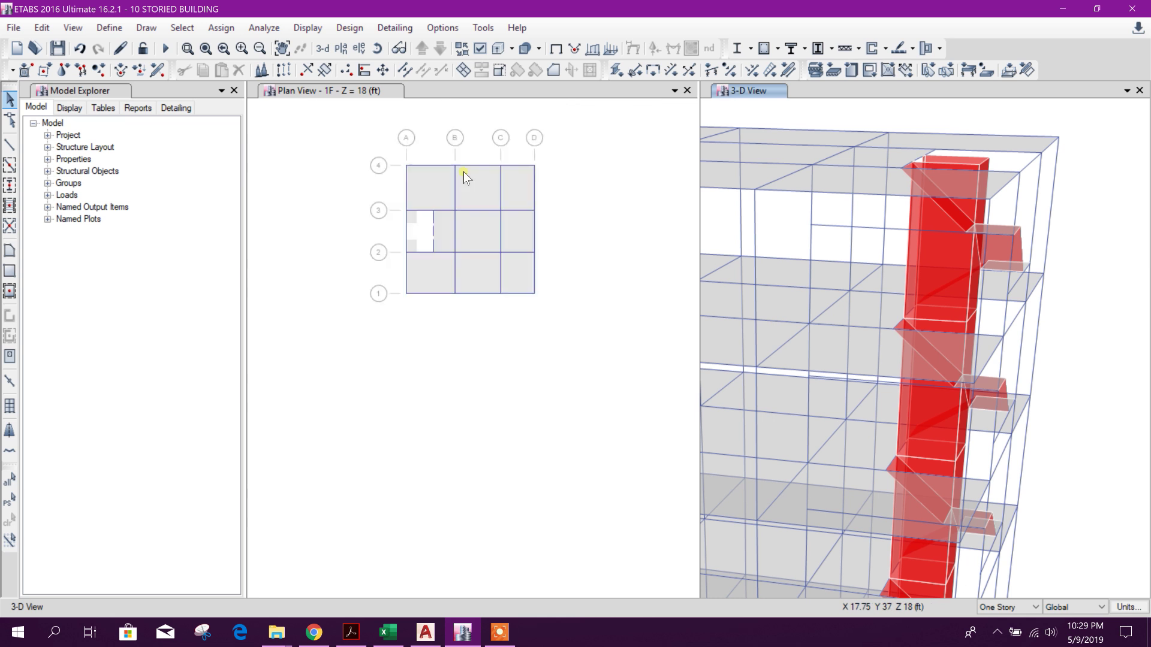
pyautogui.scroll(3, 503, 153)
pyautogui.rightClick(504, 153)
pyautogui.click(569, 160)
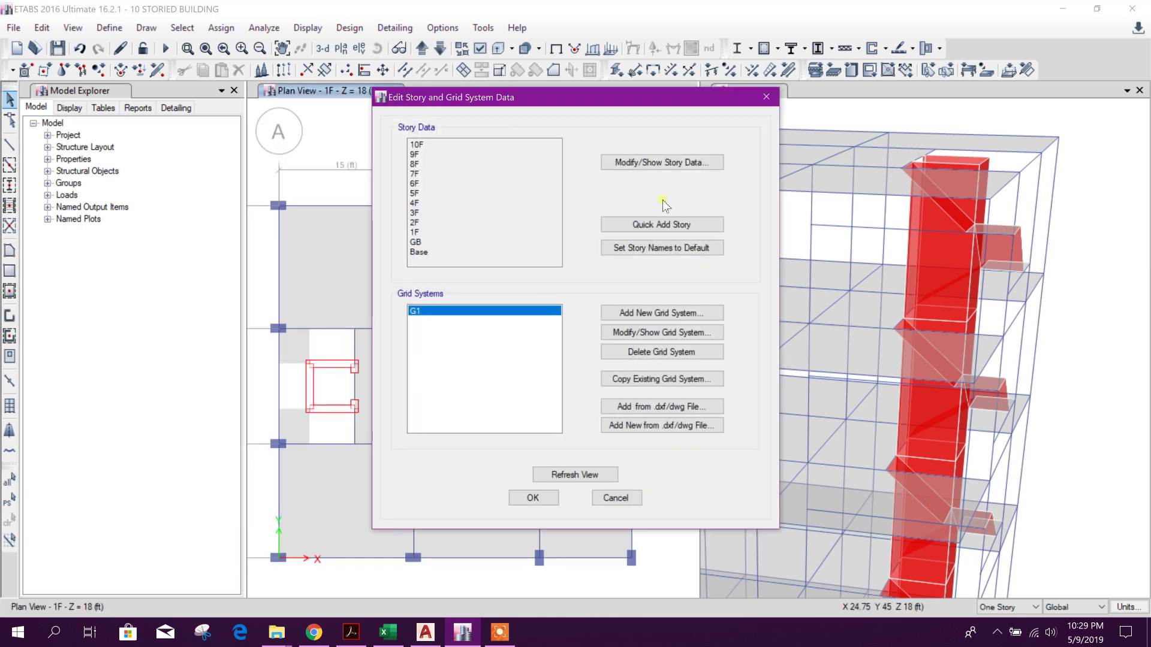
pyautogui.click(657, 163)
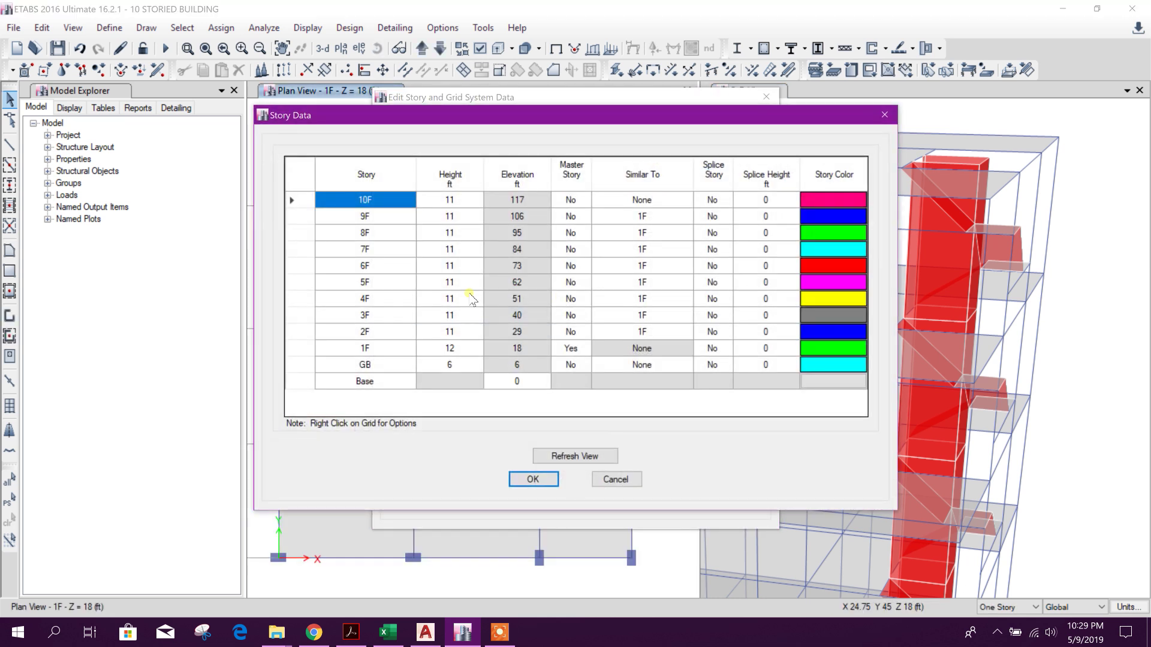
pyautogui.rightClick(308, 205)
pyautogui.moveTo(360, 251)
pyautogui.click(533, 254)
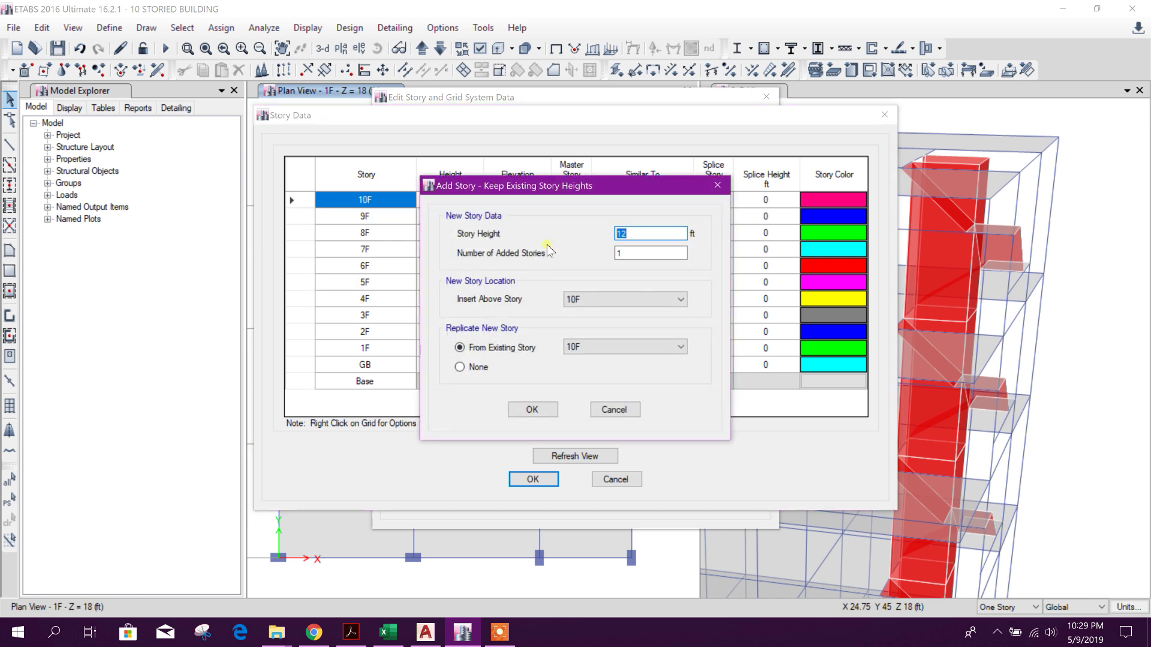
pyautogui.write('8')
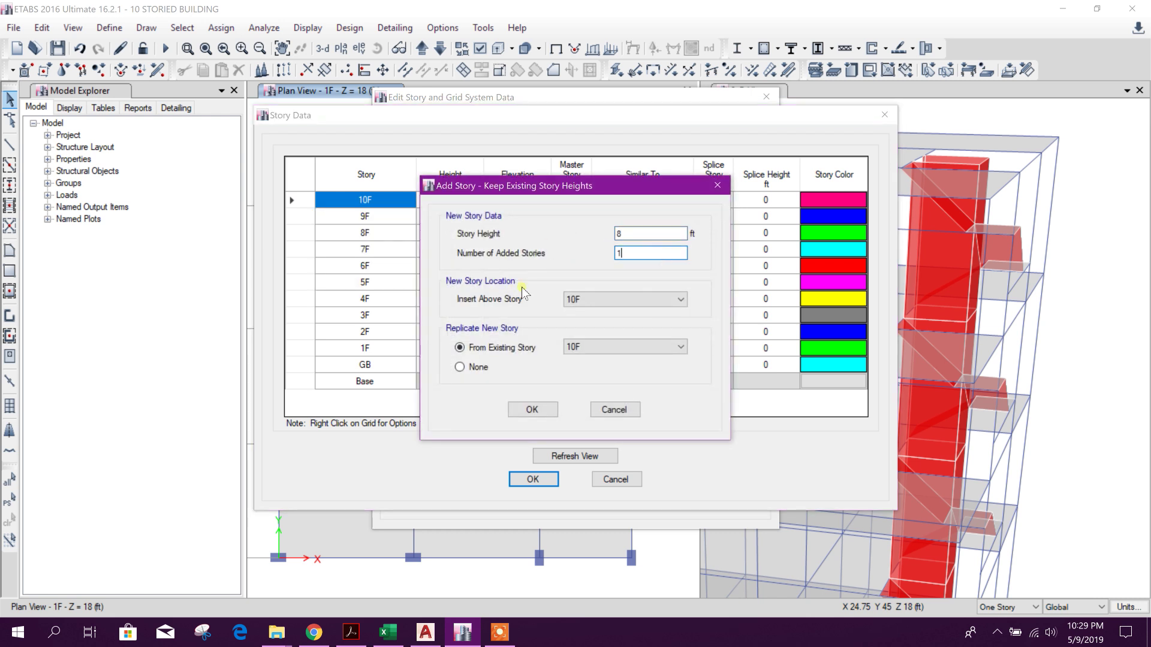
pyautogui.click(537, 409)
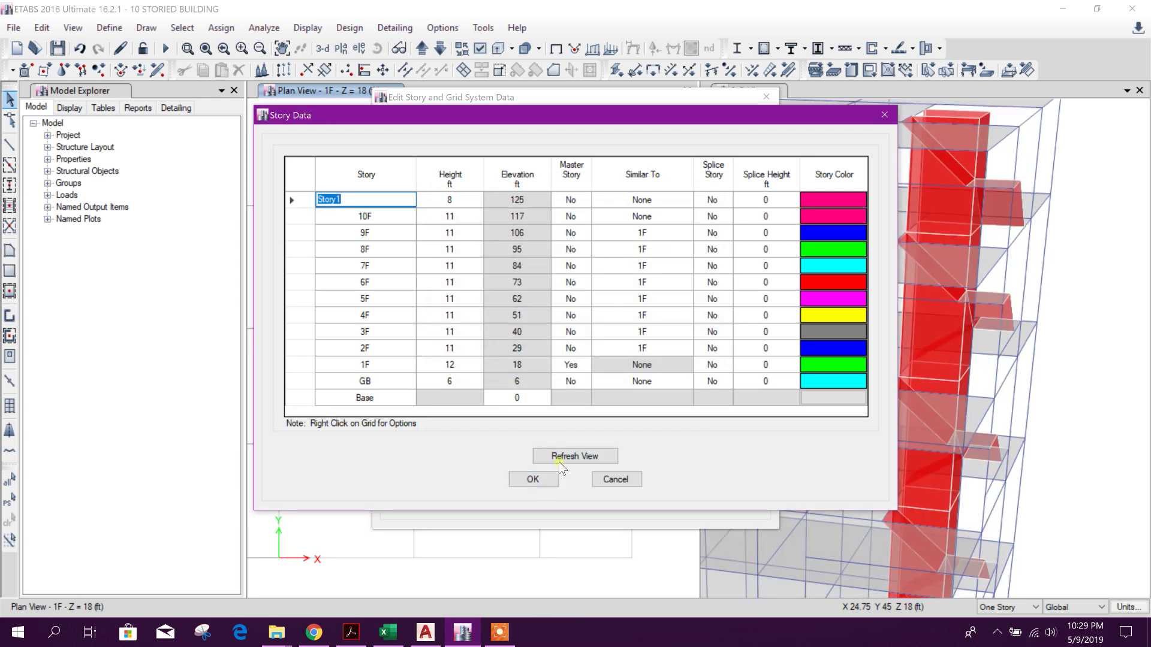
# Step: Set the new top story's color to green, rename it STTOP, and apply the story data
pyautogui.click(833, 200)
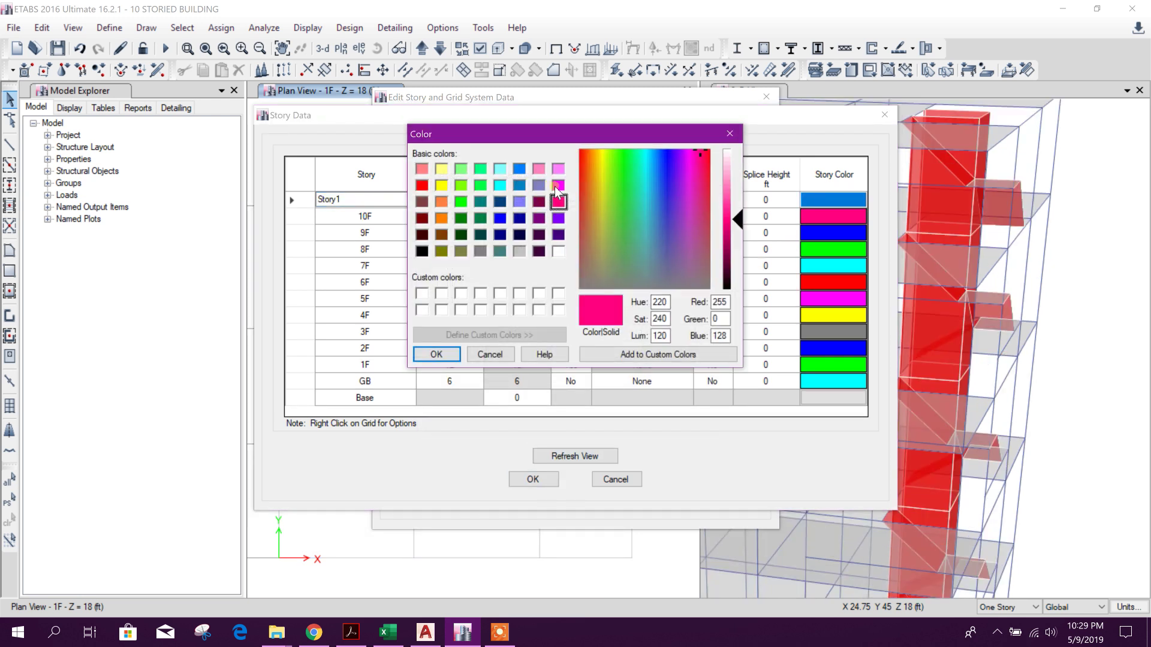
pyautogui.click(480, 169)
pyautogui.click(437, 355)
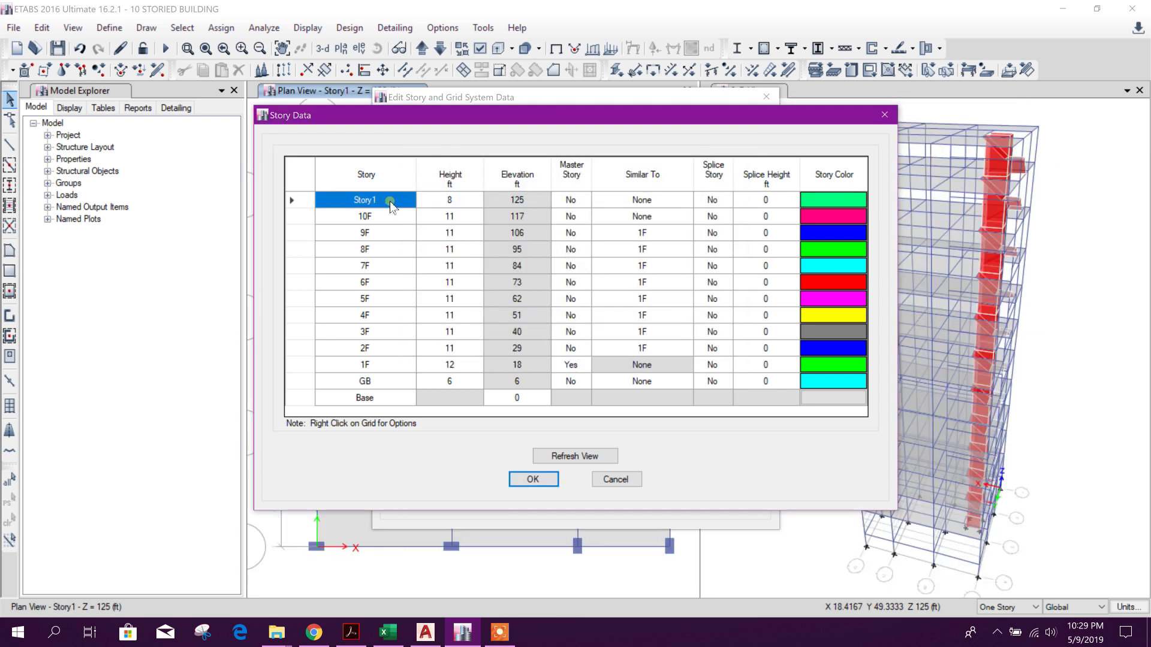
pyautogui.click(390, 200)
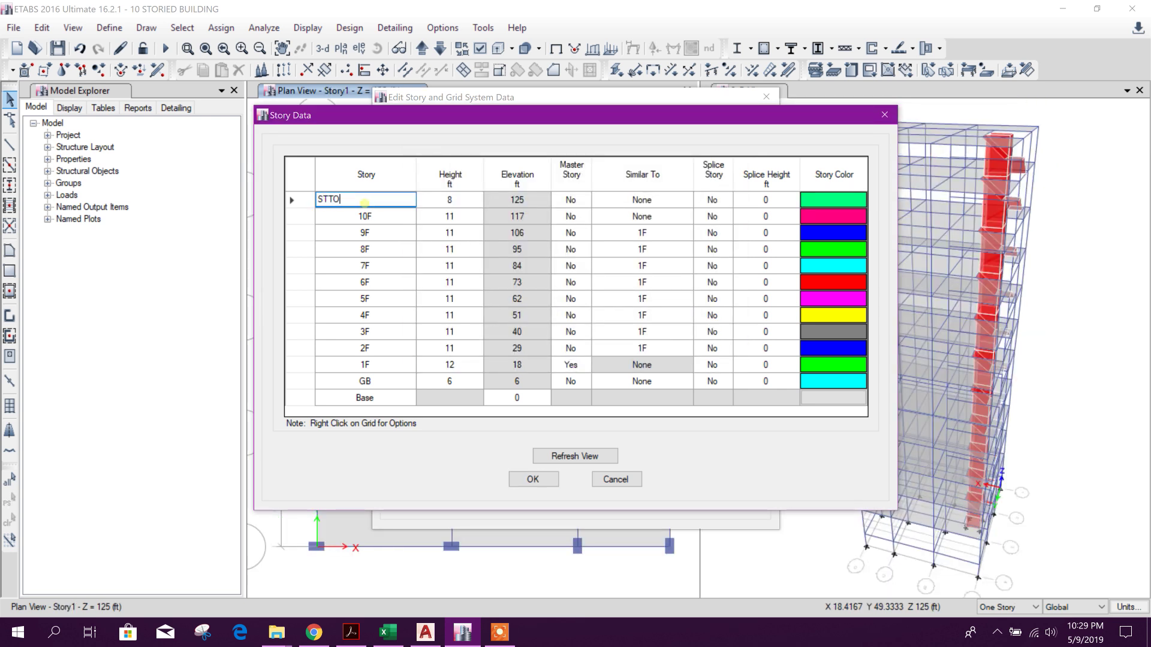
pyautogui.write('STTOP')
pyautogui.click(533, 479)
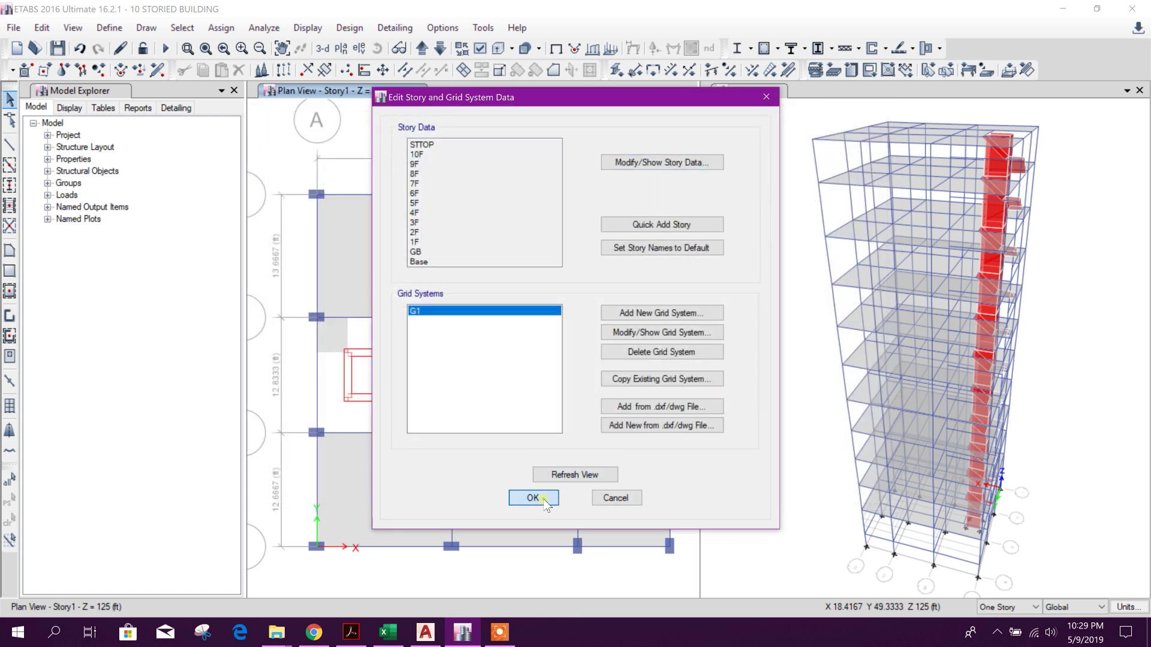
pyautogui.click(532, 498)
# Step: Delete the beams and columns along grid line 4 on story STTOP
pyautogui.moveTo(551, 305); pyautogui.dragTo(528, 277, button='middle')
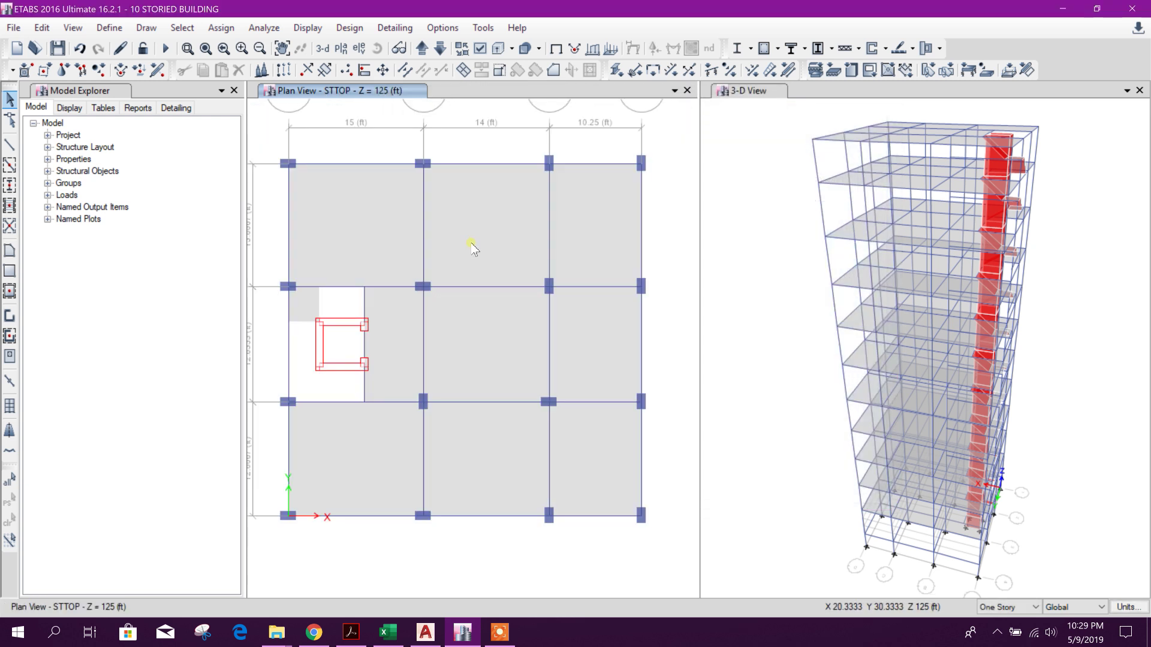
pyautogui.scroll(-3, 473, 248)
pyautogui.scroll(3, 475, 249)
pyautogui.scroll(-3, 477, 250)
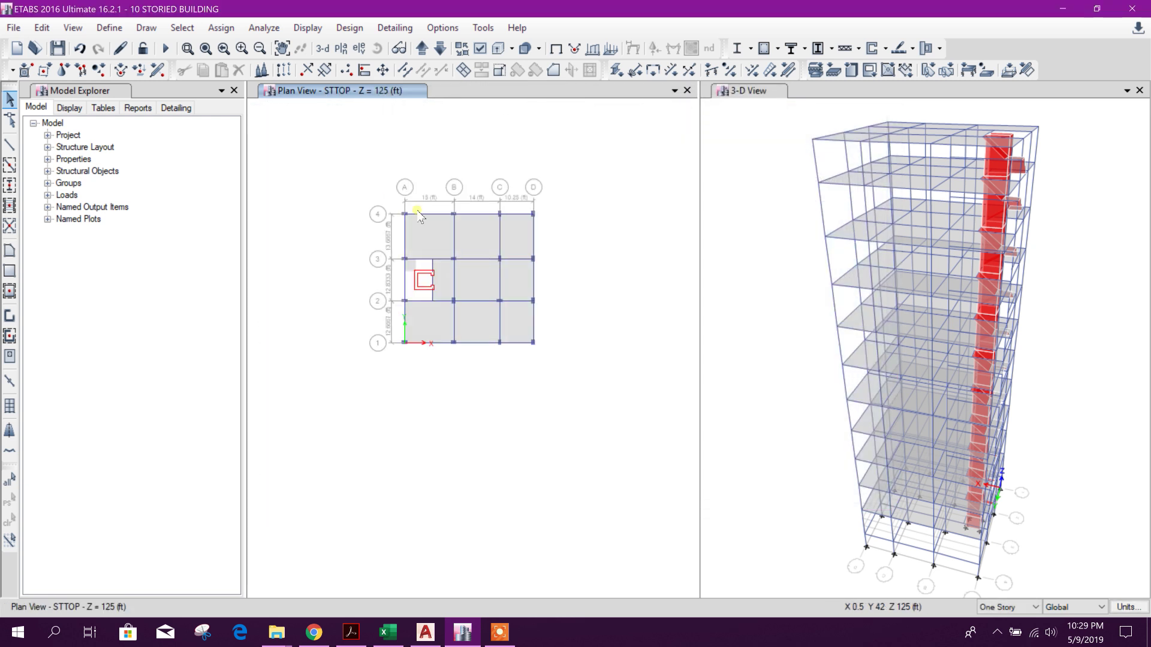
pyautogui.moveTo(382, 190); pyautogui.dragTo(550, 234)
pyautogui.press('Delete')
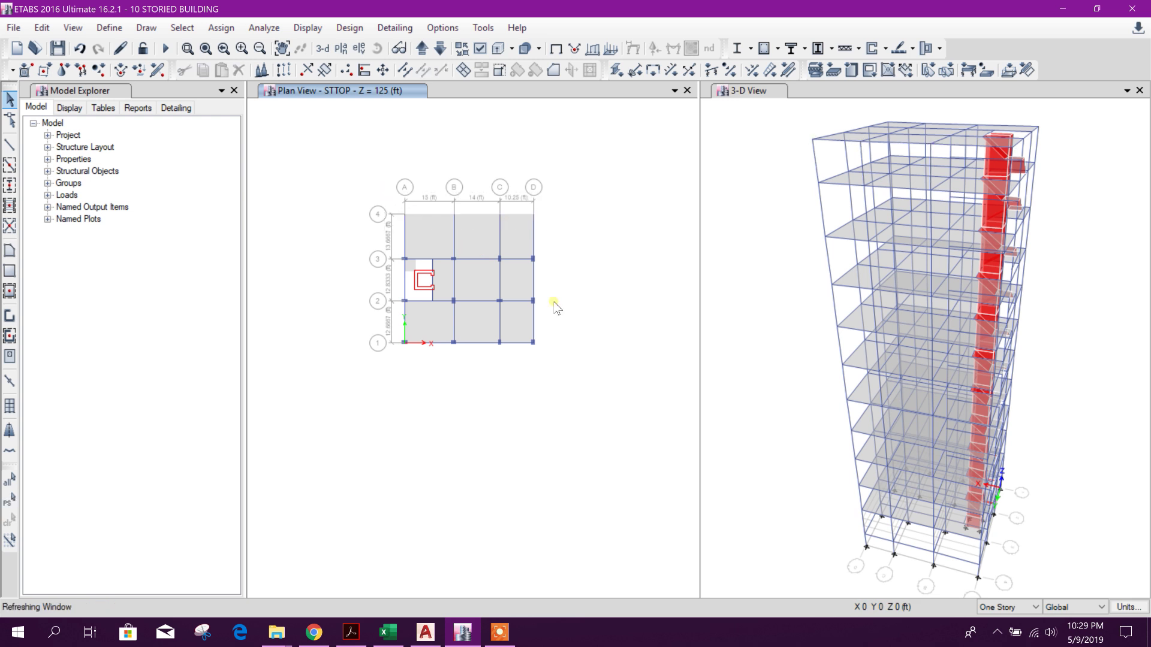
# Step: Delete the remaining STTOP framing and slabs outside the stair-core bay between grids A–B and 2–3
pyautogui.moveTo(580, 387); pyautogui.dragTo(413, 312)
pyautogui.press('Delete')
pyautogui.press('Delete')
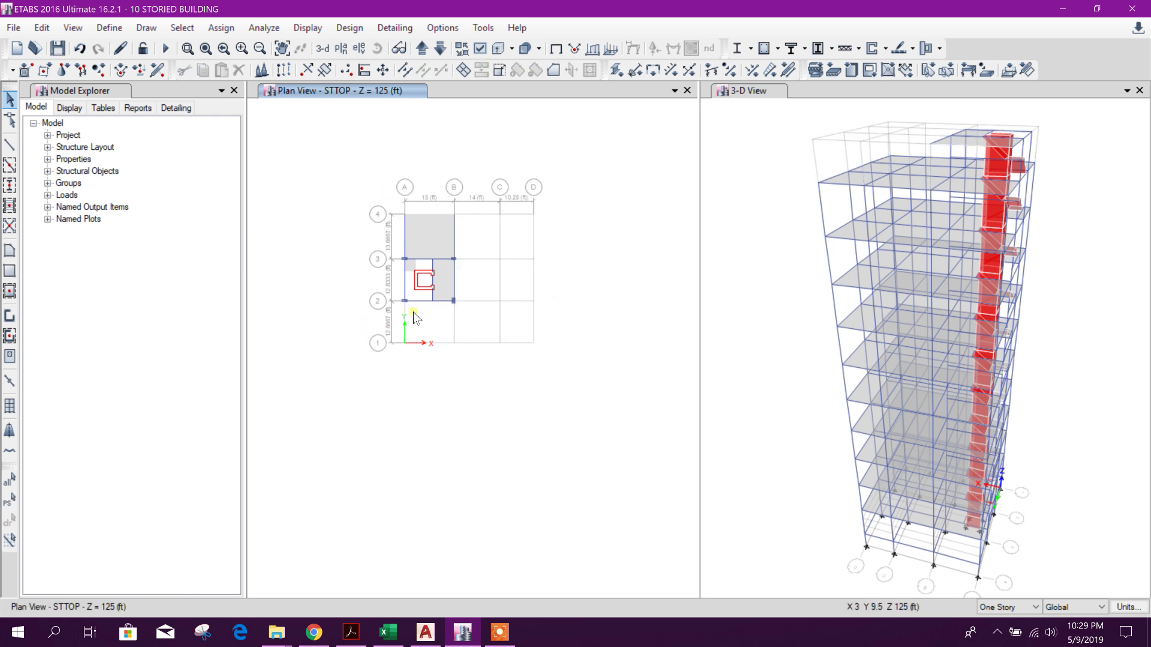
pyautogui.scroll(4, 477, 316)
pyautogui.moveTo(567, 190); pyautogui.dragTo(376, 123)
pyautogui.press('Delete')
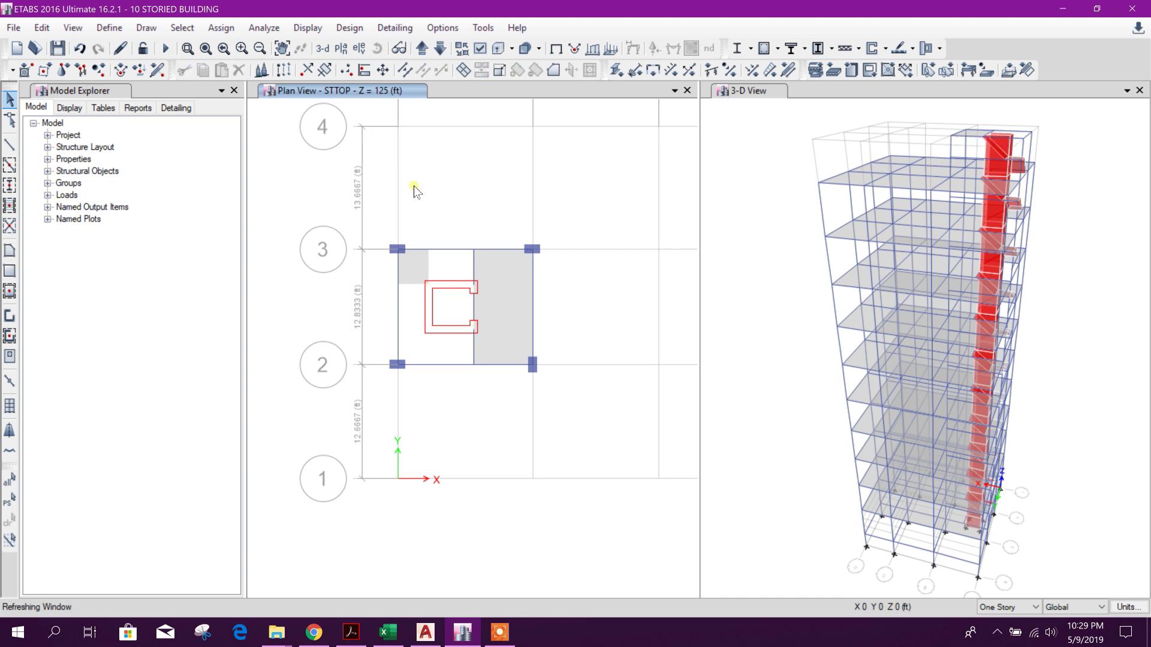
# Step: Delete the small slab panel beside the grid A-3 column on story STTOP
pyautogui.moveTo(568, 313); pyautogui.dragTo(562, 297, button='middle')
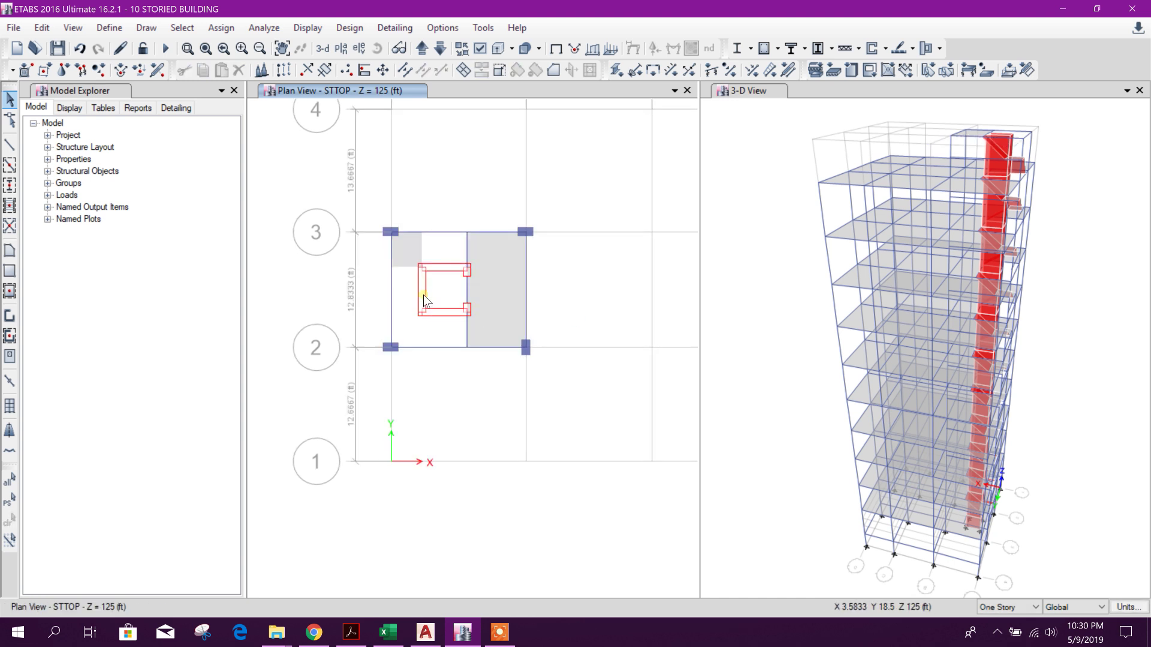
pyautogui.scroll(3, 441, 294)
pyautogui.scroll(-3, 399, 237)
pyautogui.click(394, 230)
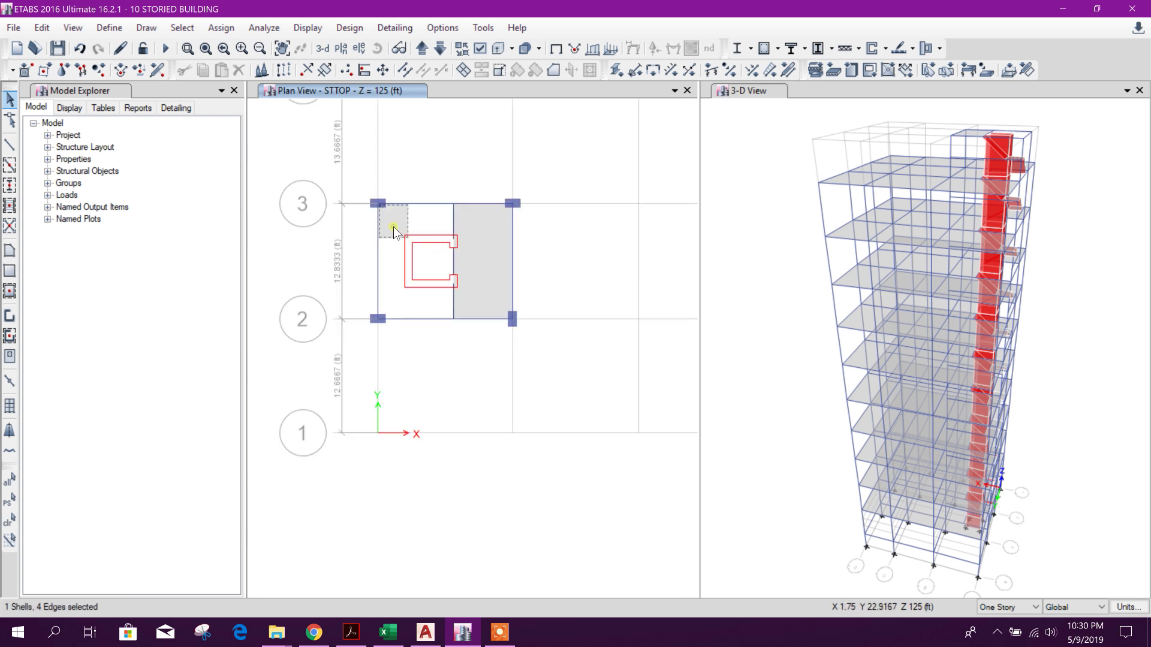
pyautogui.press('Delete')
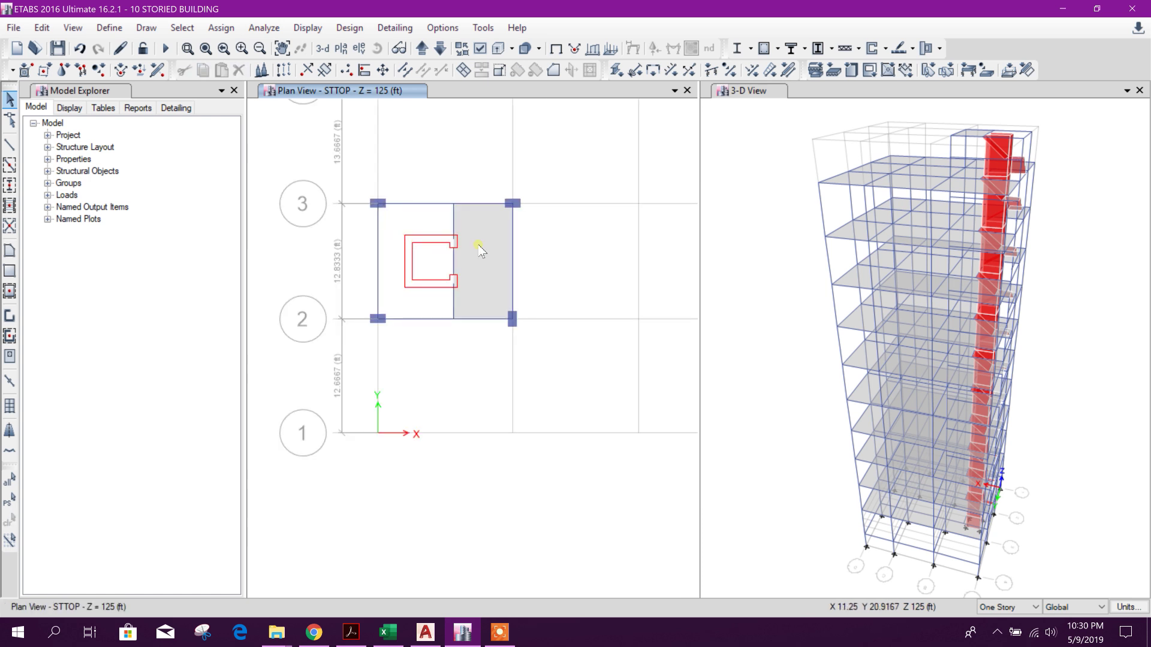
# Step: Show STTOP in 3D and delete the two inclined stair flight shells beside the core walls
pyautogui.click(399, 49)
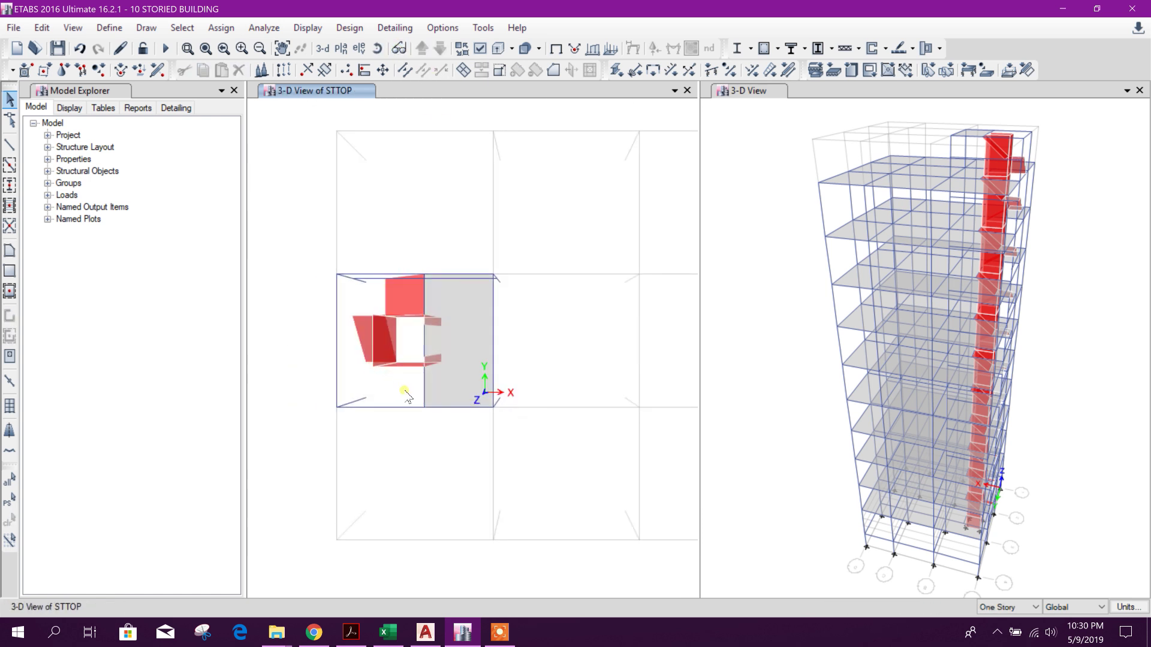
pyautogui.keyDown('shift'); pyautogui.moveTo(406, 397); pyautogui.dragTo(427, 284, button='middle'); pyautogui.keyUp('shift')
pyautogui.click(427, 285)
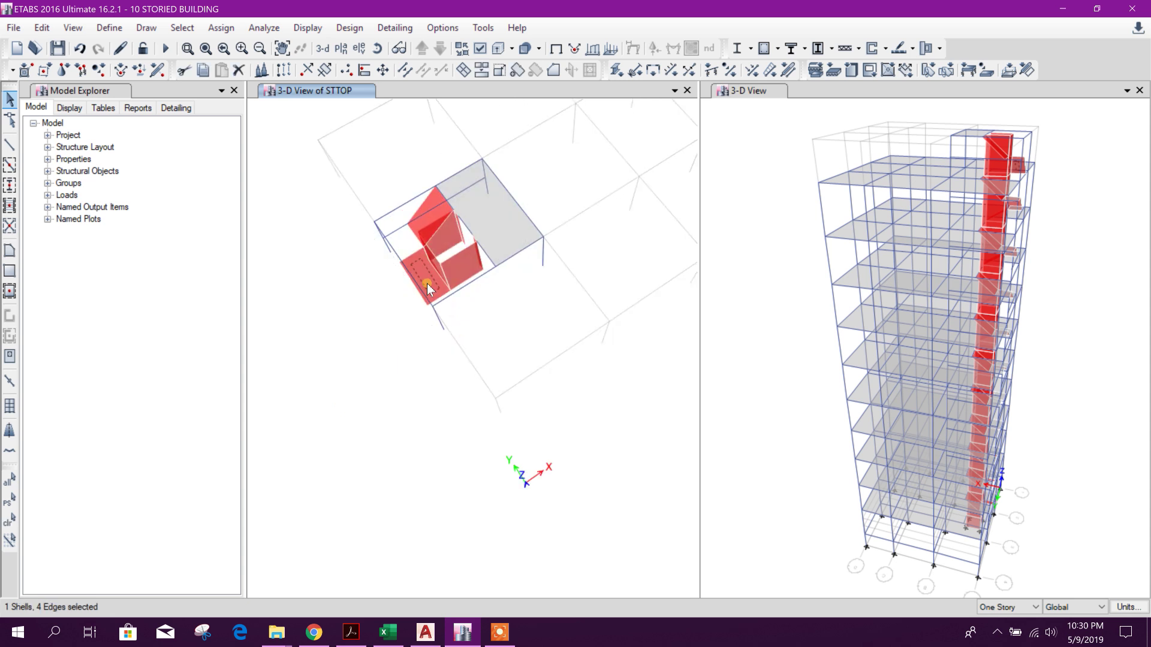
pyautogui.press('Delete')
pyautogui.click(421, 231)
pyautogui.press('Delete')
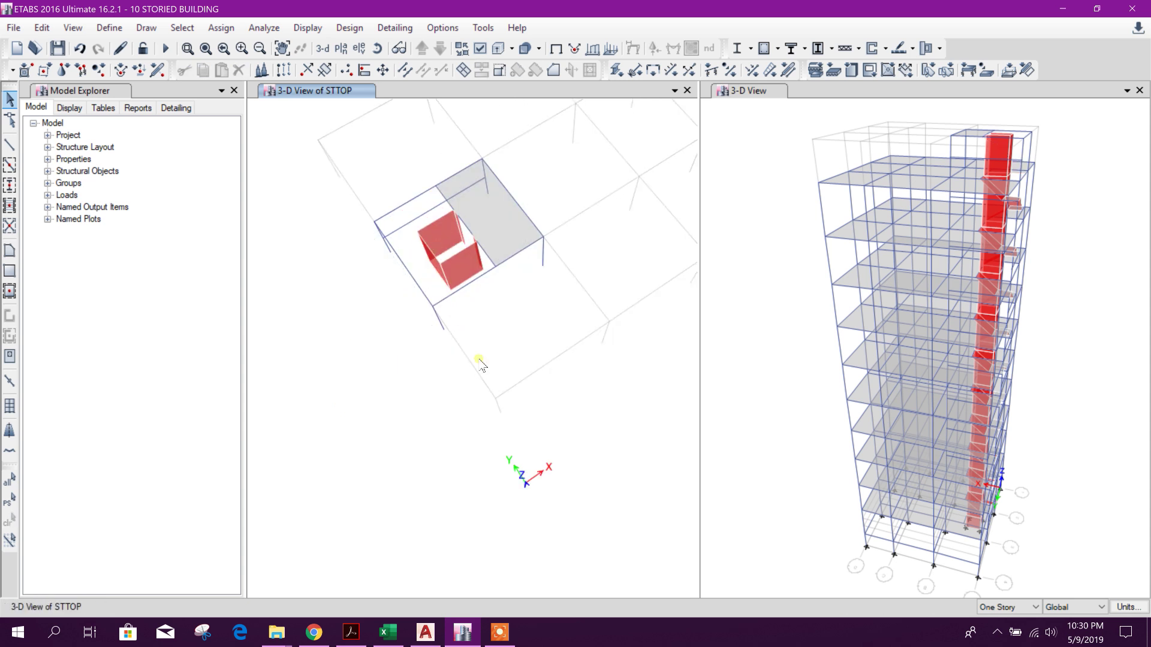
# Step: Examine the remaining STTOP beams and core walls in 3D and return to the story's plan view
pyautogui.moveTo(480, 361)
pyautogui.keyDown('shift'); pyautogui.mouseDown(button='middle')
pyautogui.moveTo(475, 381)
pyautogui.moveTo(452, 381)
pyautogui.moveTo(470, 356)
pyautogui.moveTo(499, 352)
pyautogui.mouseUp(button='middle'); pyautogui.keyUp('shift')
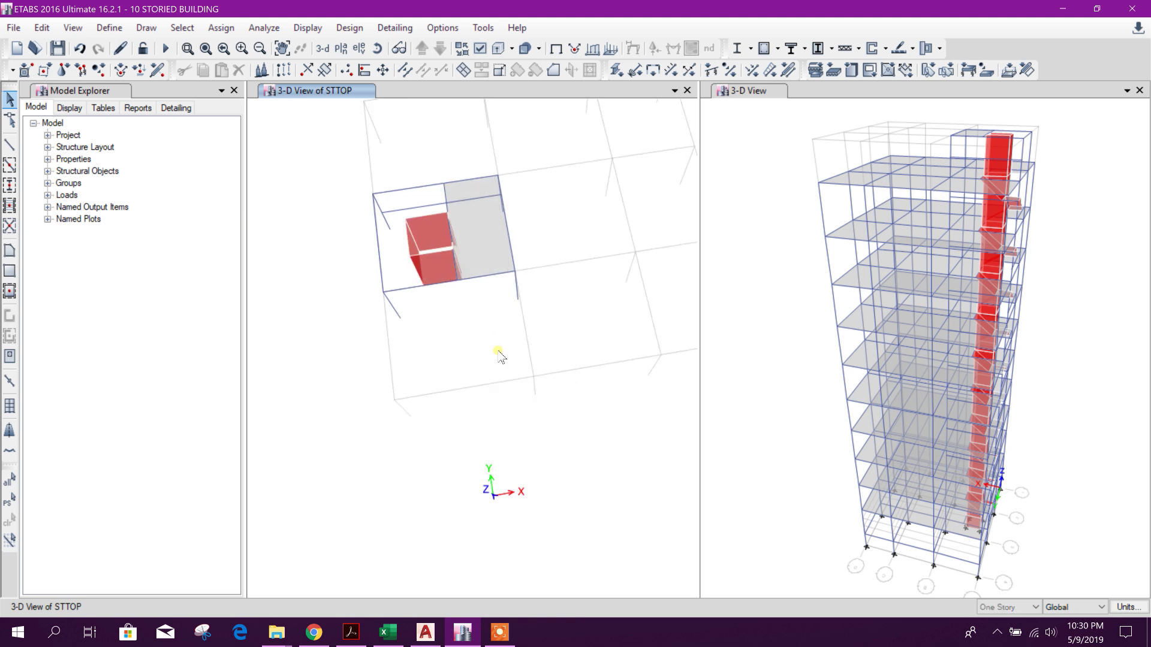
pyautogui.click(415, 209)
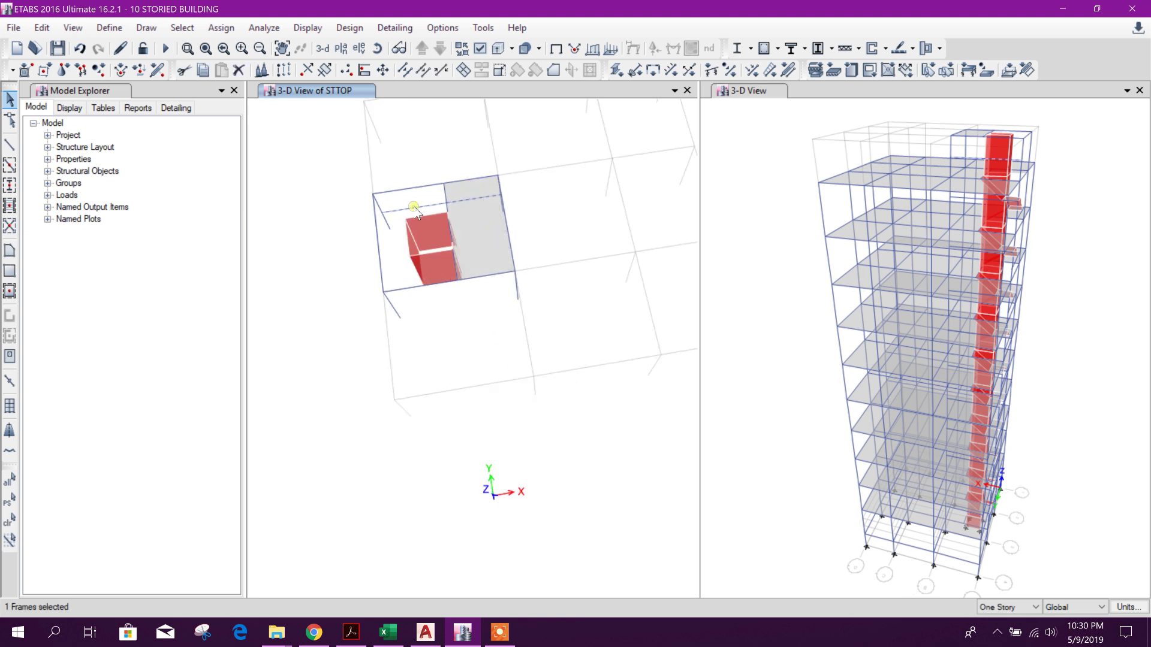
pyautogui.click(416, 210)
pyautogui.keyDown('shift'); pyautogui.moveTo(470, 267); pyautogui.dragTo(443, 90, button='middle'); pyautogui.keyUp('shift')
pyautogui.click(340, 48)
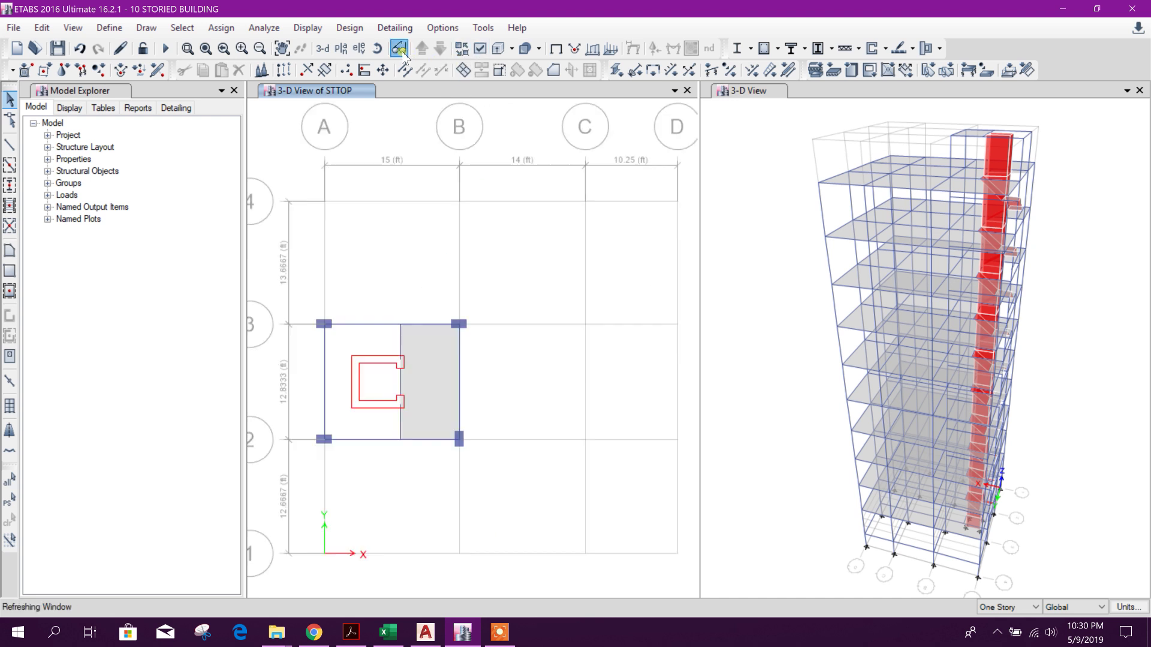
# Step: Draw a rectangular S5 slab over the open part of the STTOP bay, from grid A to the intermediate beam between grids 2 and 3
pyautogui.scroll(5, 501, 370)
pyautogui.scroll(-5, 500, 366)
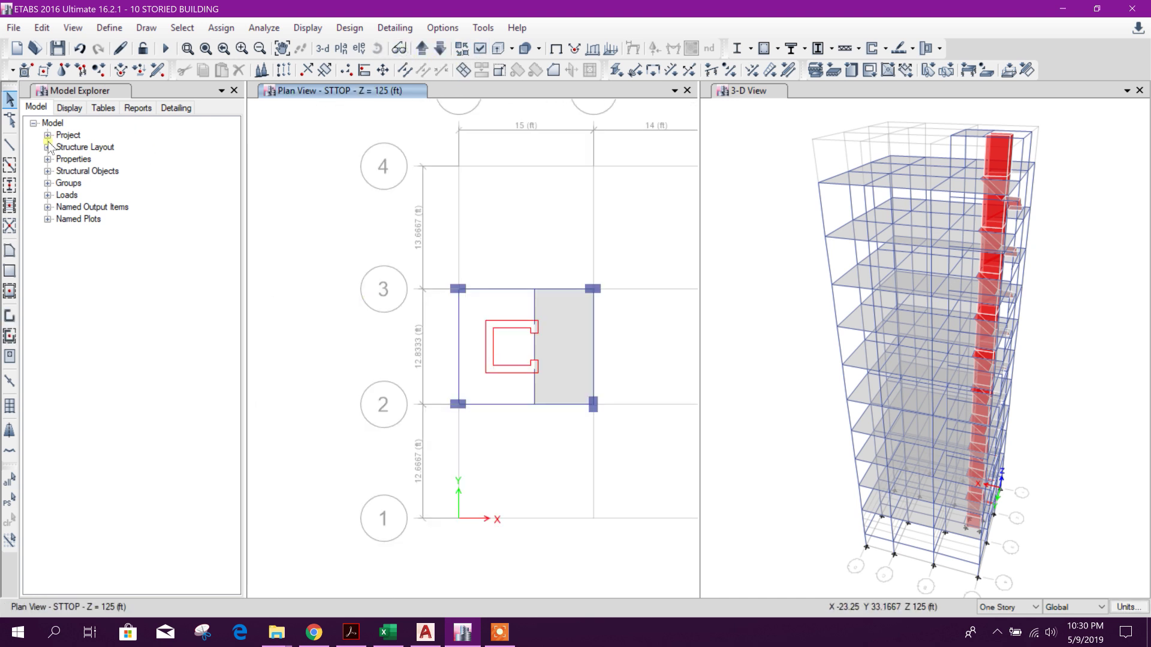
pyautogui.click(10, 250)
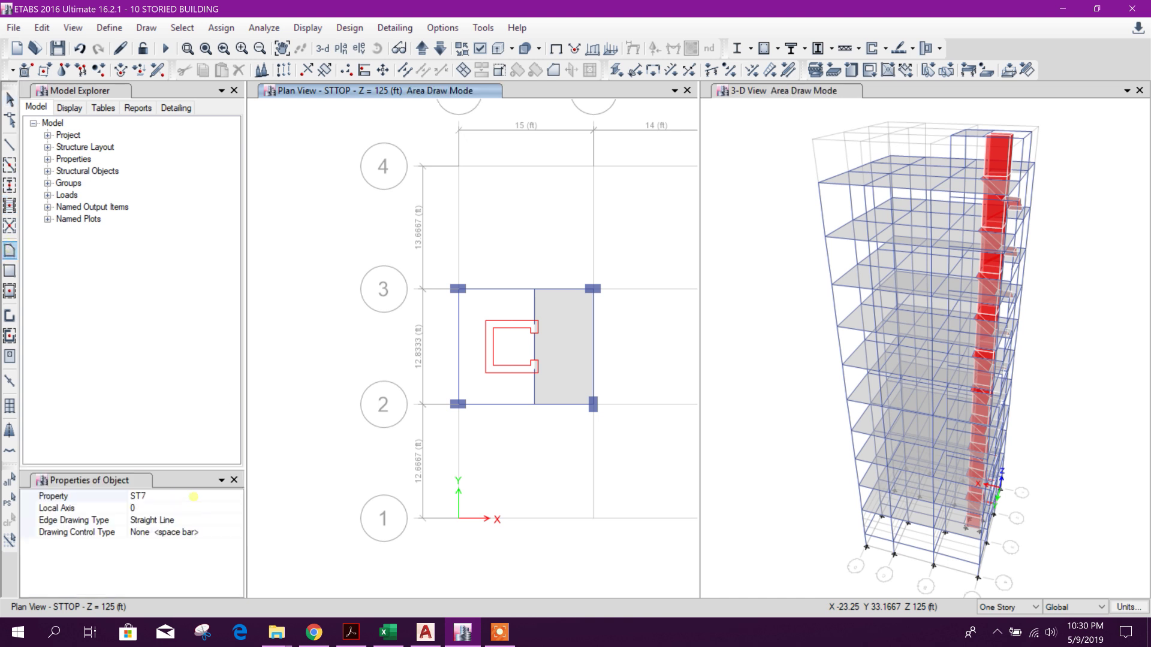
pyautogui.click(193, 497)
pyautogui.click(237, 496)
pyautogui.click(146, 546)
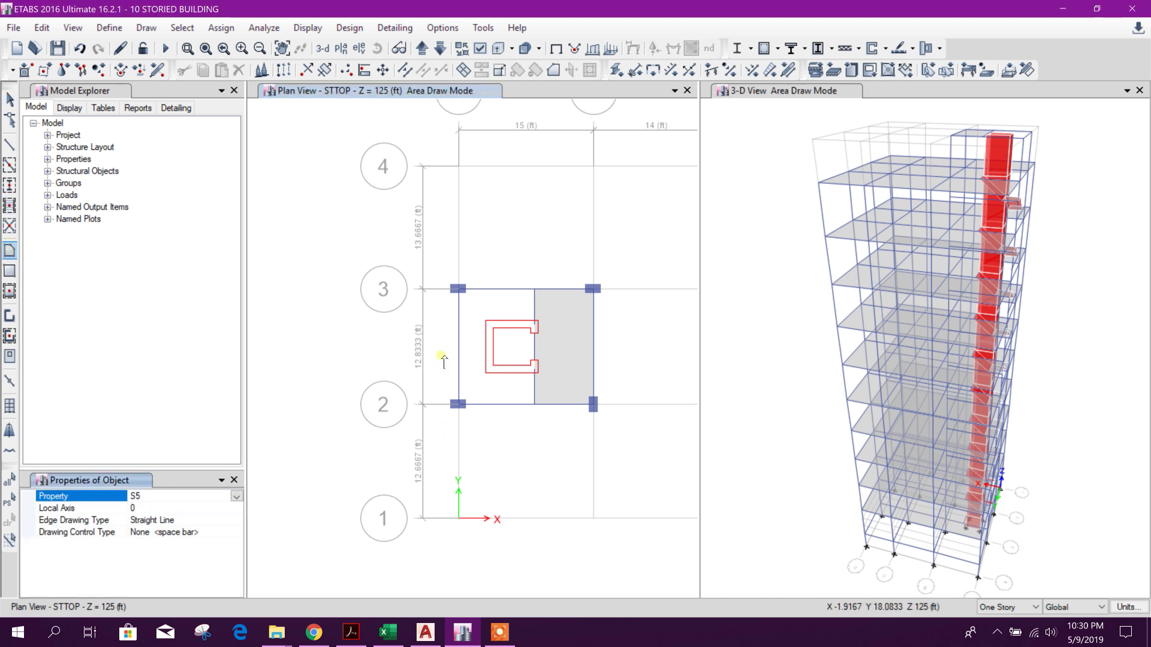
pyautogui.scroll(6, 444, 359)
pyautogui.scroll(-2, 456, 336)
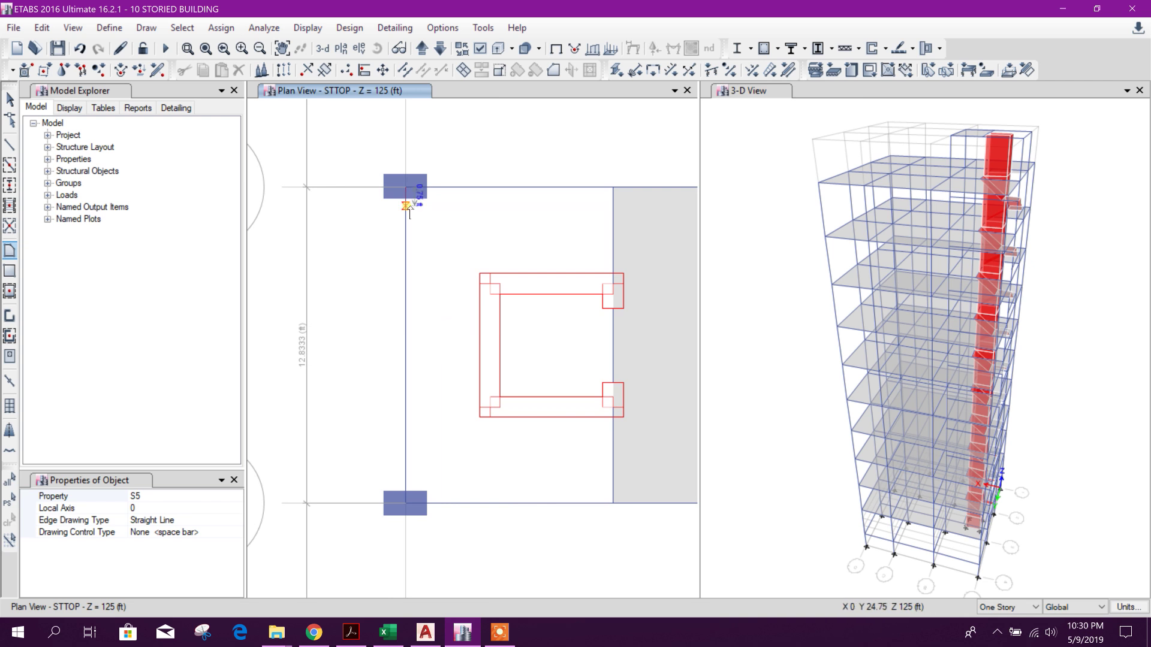
pyautogui.click(9, 273)
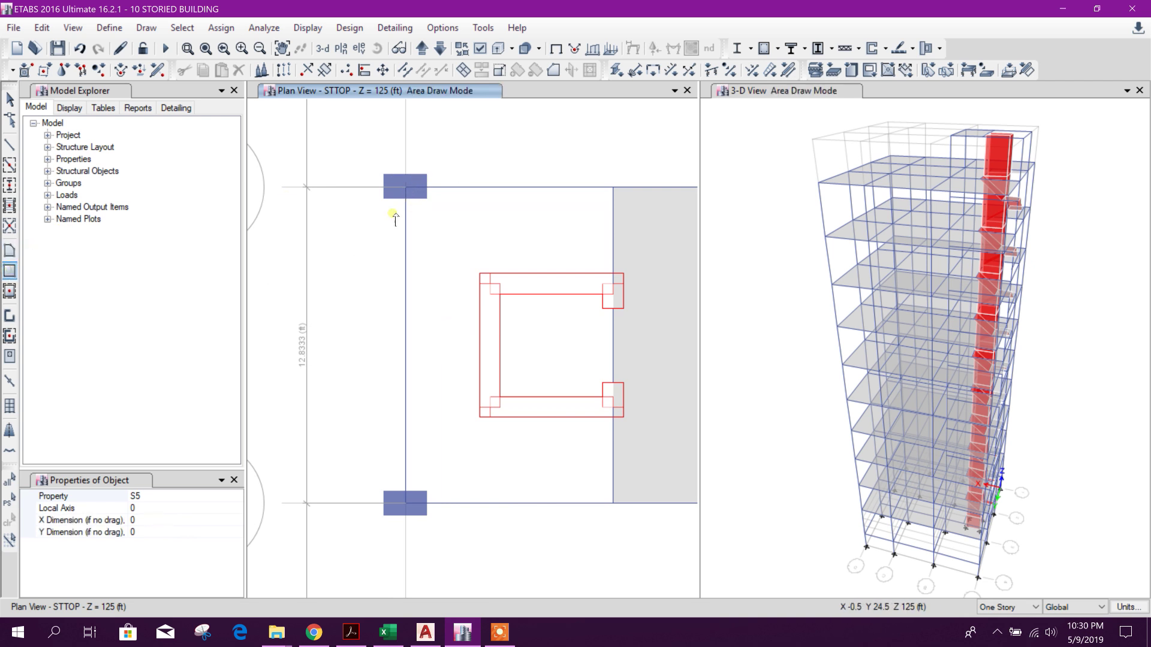
pyautogui.moveTo(408, 192); pyautogui.dragTo(613, 503)
pyautogui.press('Escape')
# Step: Draw a frame line with property None along the centerline of the core wall nearest grid 3
pyautogui.scroll(3, 564, 378)
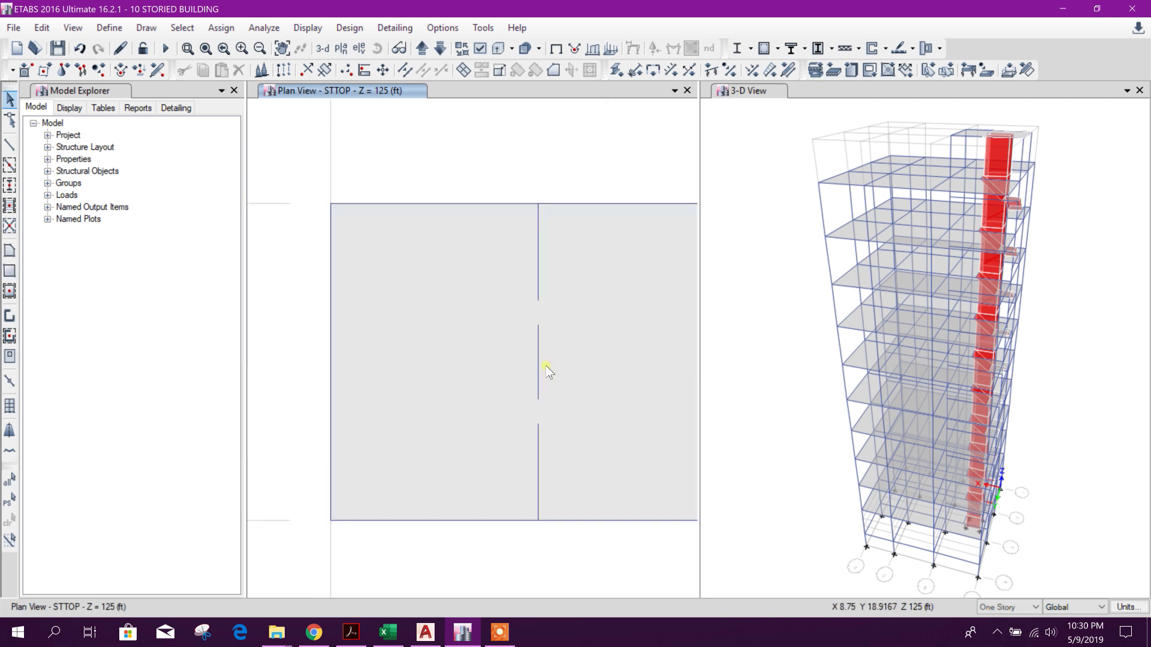
pyautogui.click(540, 398)
pyautogui.scroll(2, 501, 354)
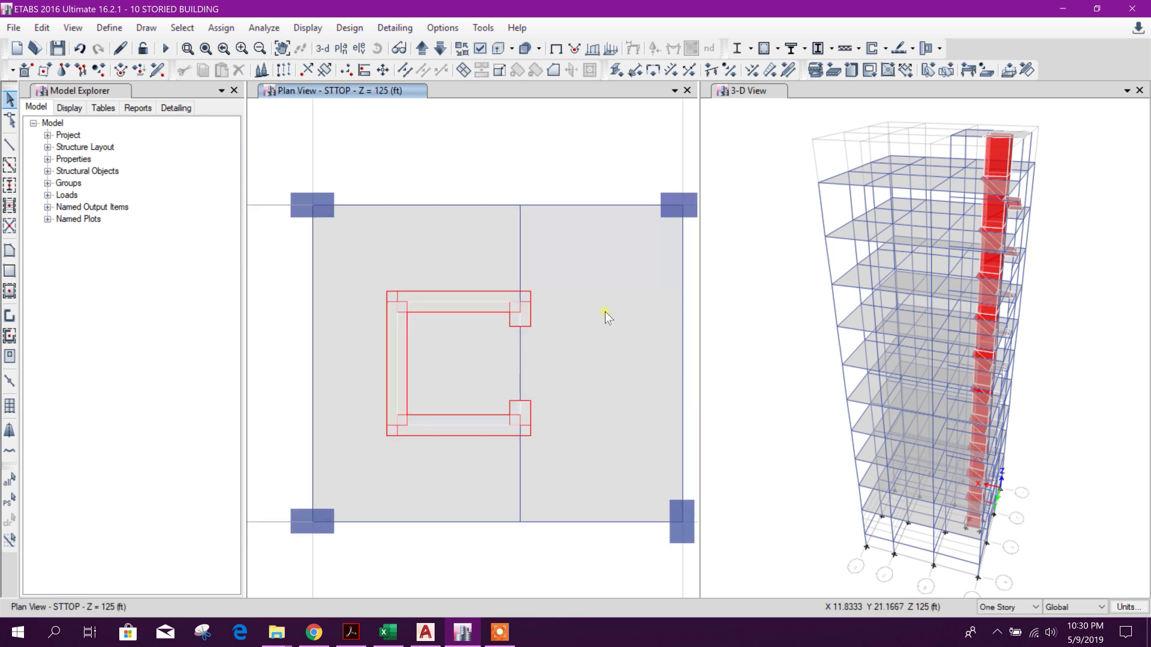
pyautogui.click(10, 144)
pyautogui.click(198, 509)
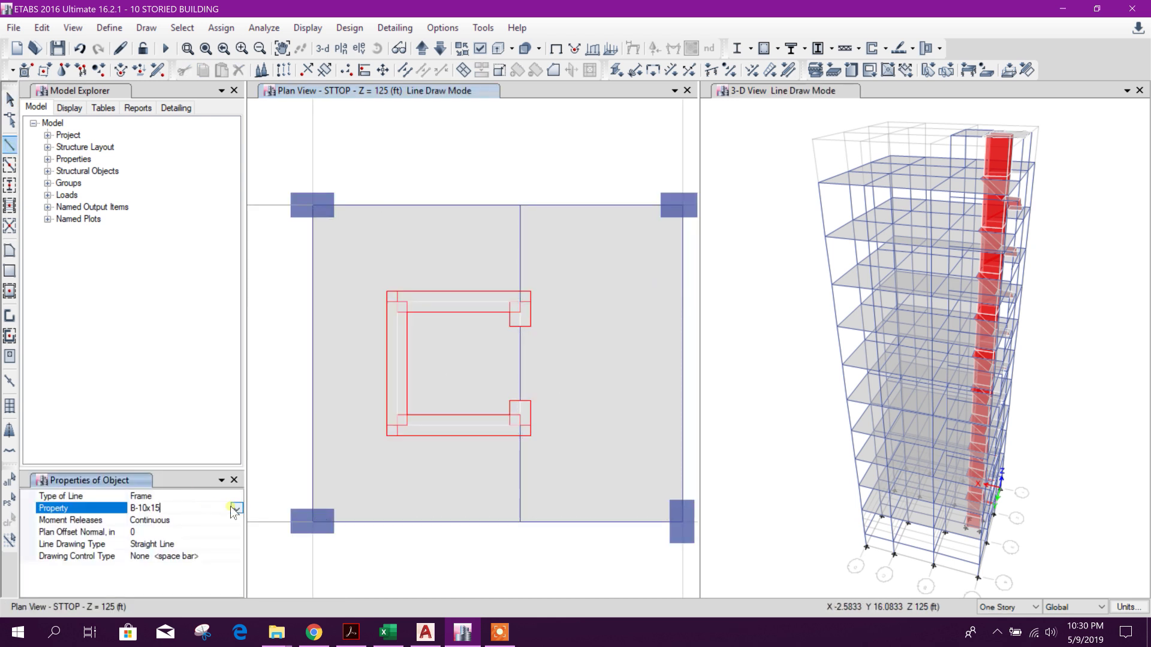
pyautogui.click(236, 509)
pyautogui.scroll(-3, 172, 557)
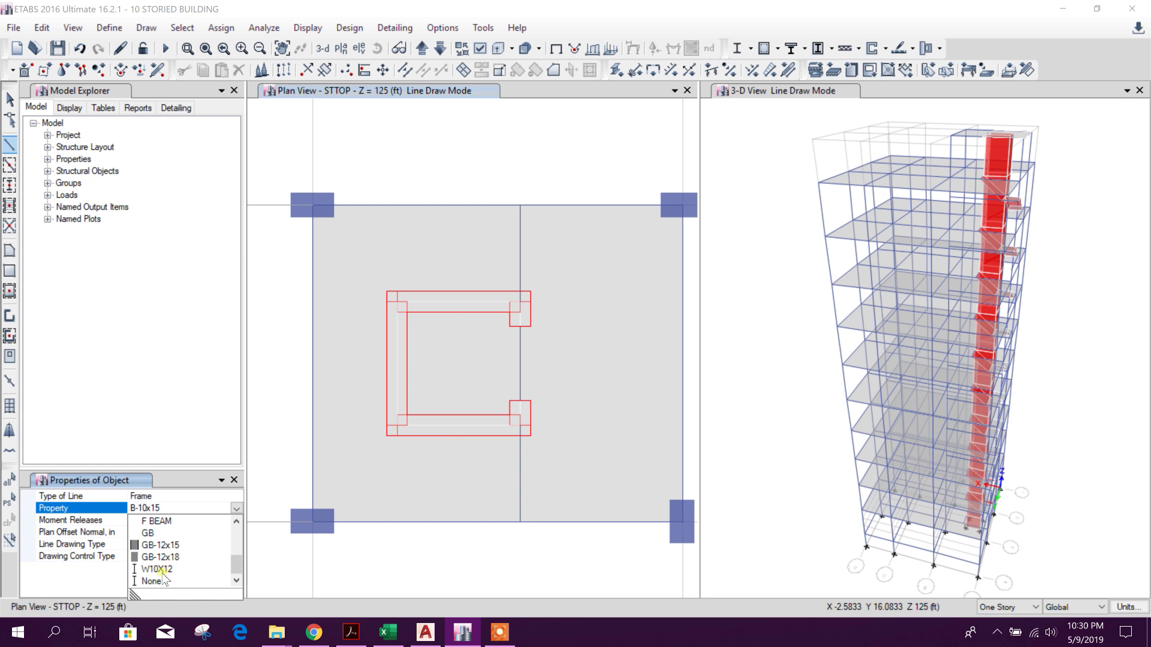
pyautogui.click(151, 581)
pyautogui.click(517, 306)
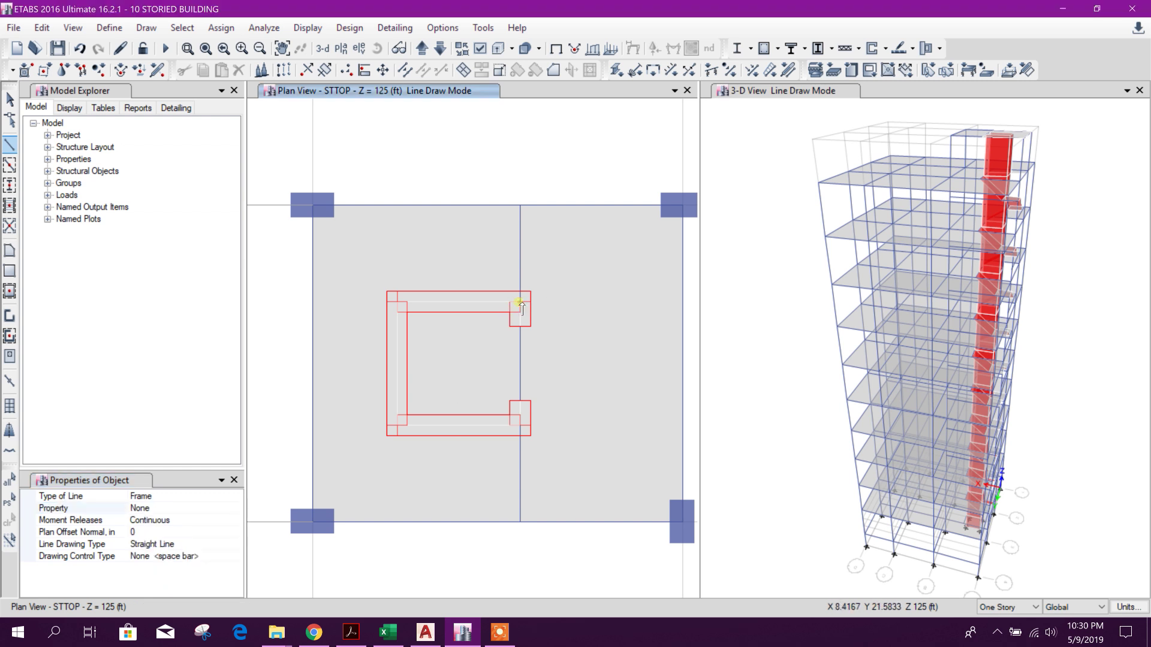
pyautogui.click(397, 302)
pyautogui.press('Escape')
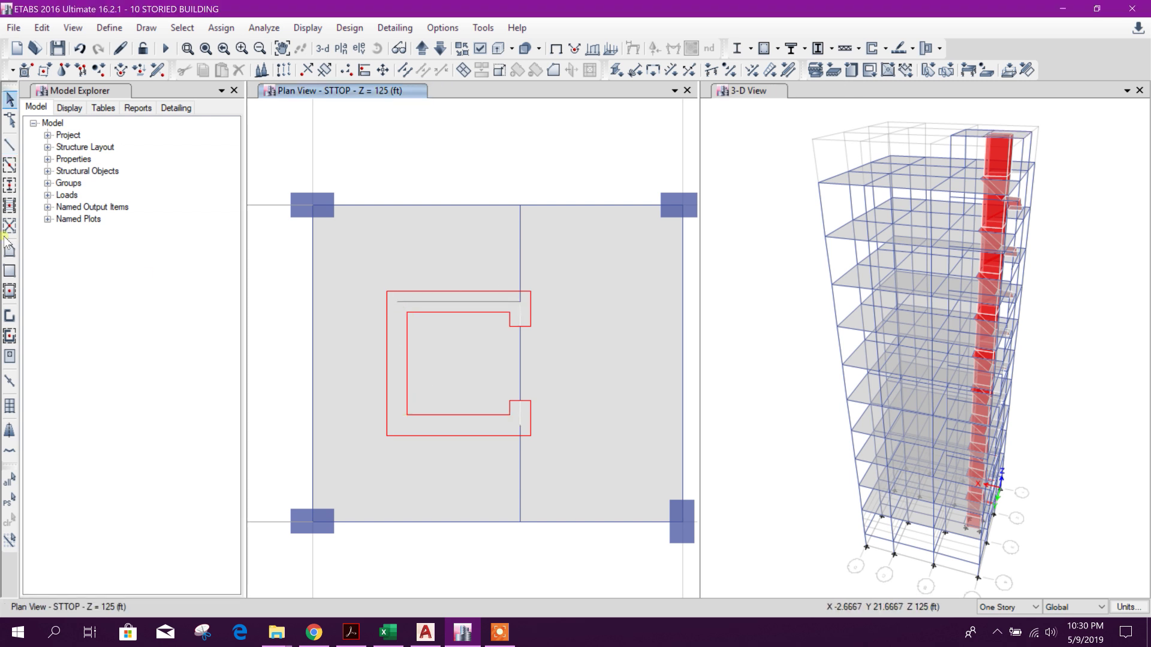
# Step: Draw None frame lines along the centerlines of the core walls facing grid A and grid 2
pyautogui.click(10, 144)
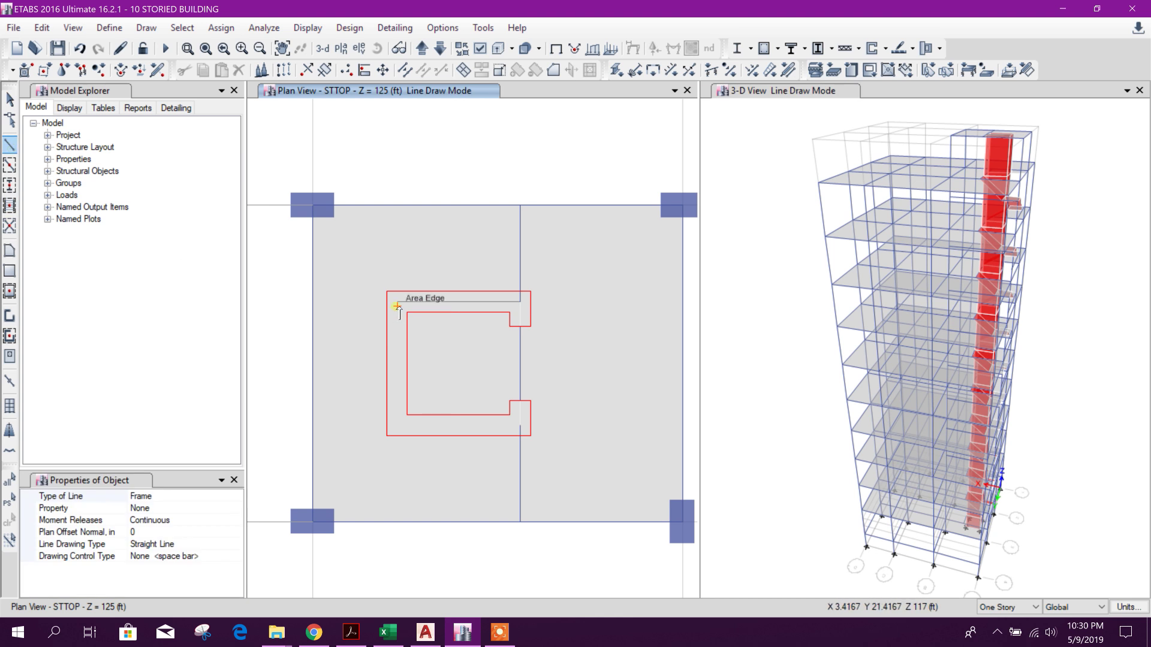
pyautogui.click(397, 301)
pyautogui.click(397, 425)
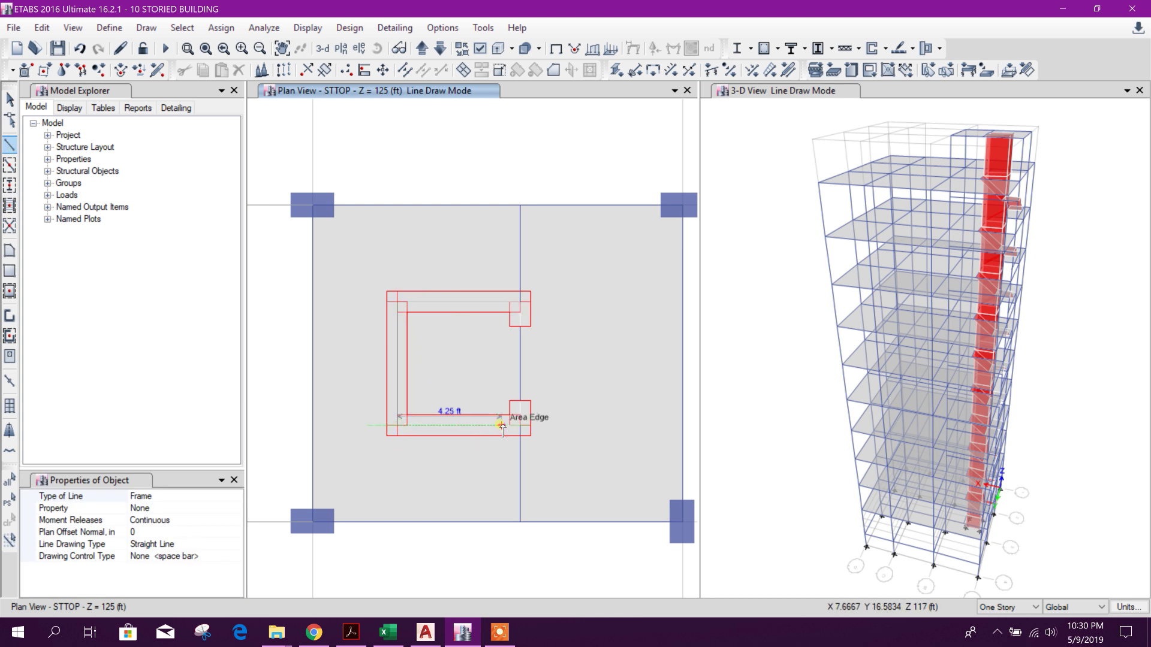
pyautogui.click(521, 427)
pyautogui.press('Escape')
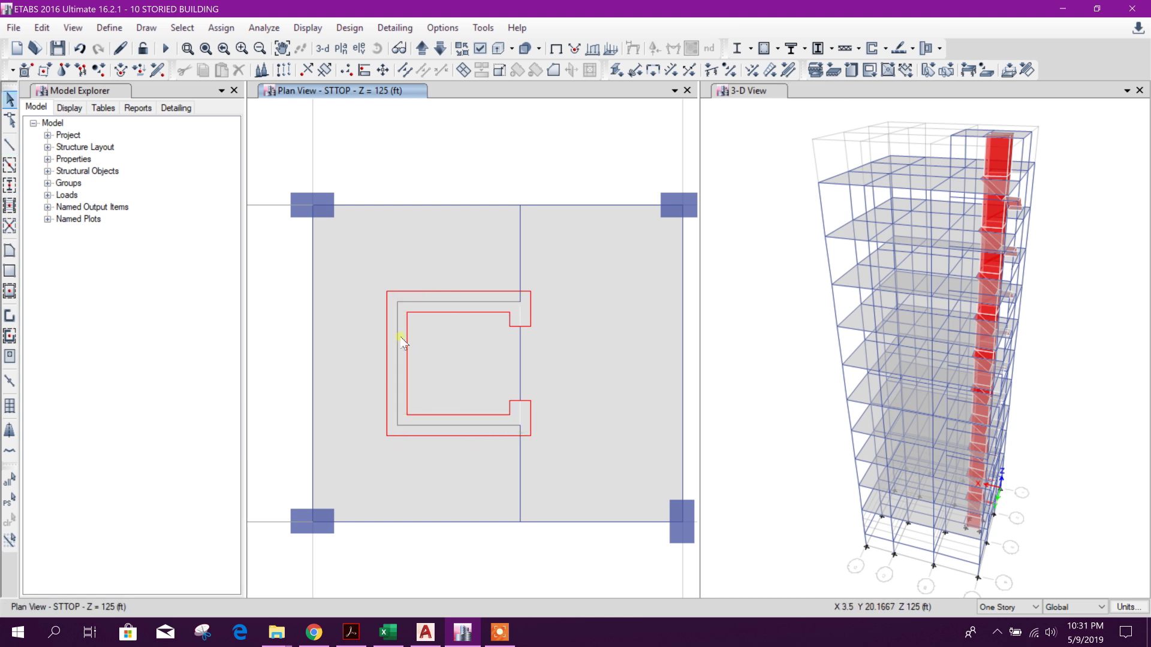
# Step: Select the core outline and surrounding slabs and divide the floor shells with Cookie Cut at Selected Frame Objects, extending frames to shell edges
pyautogui.moveTo(383, 282); pyautogui.dragTo(548, 474)
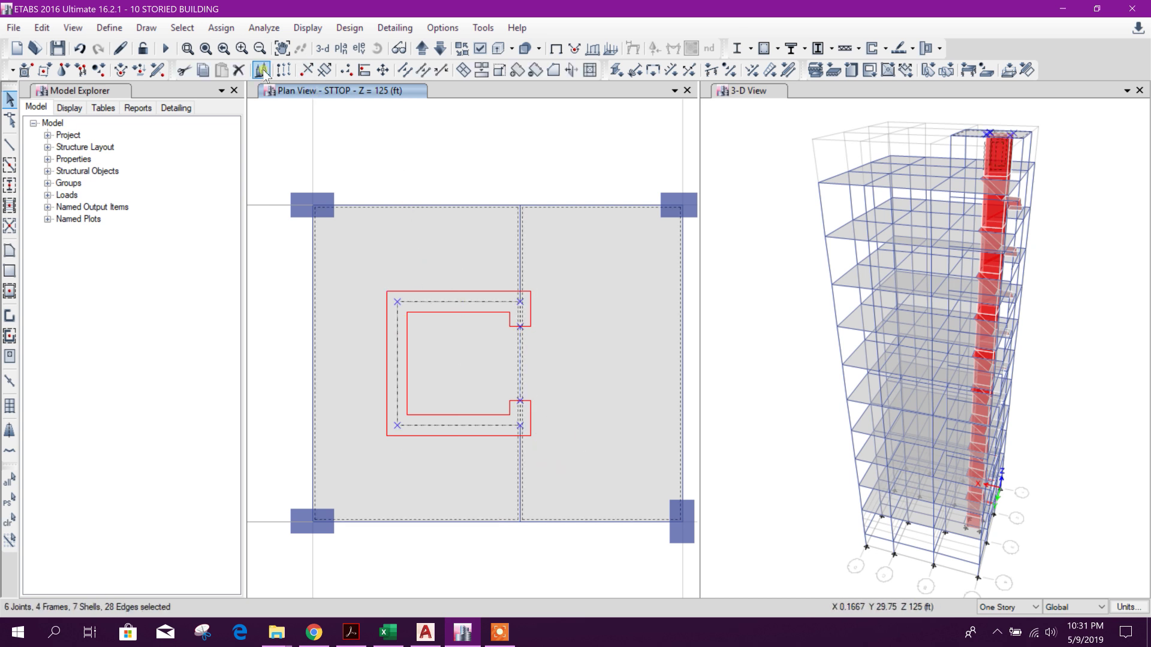
pyautogui.click(462, 70)
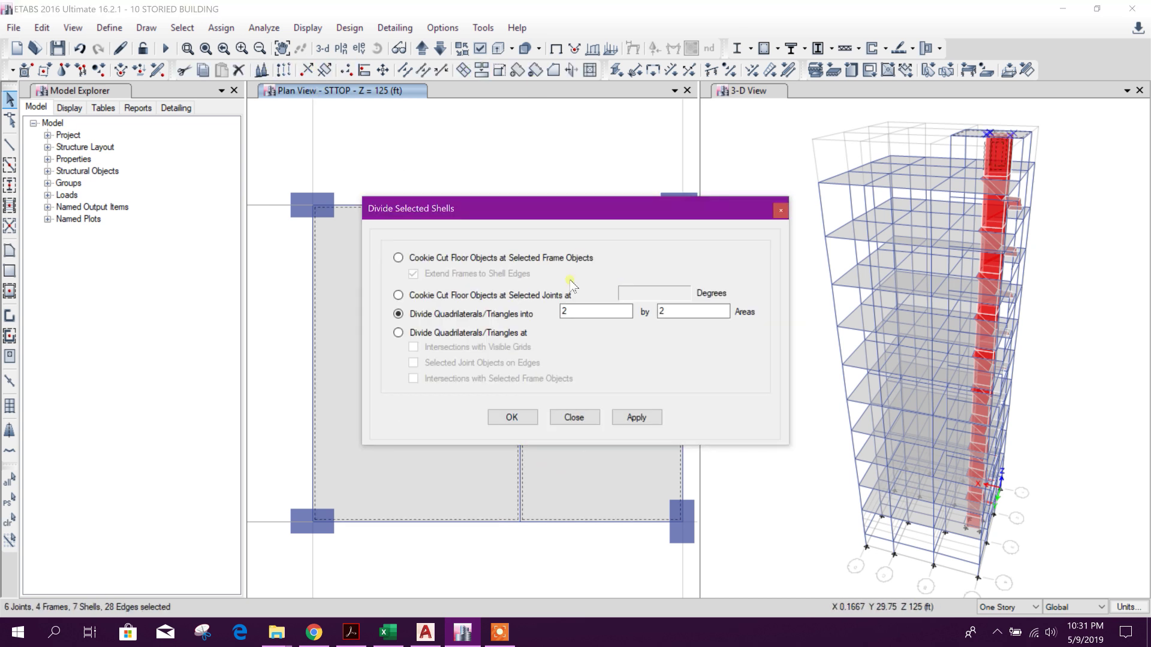
pyautogui.click(468, 262)
pyautogui.click(635, 417)
pyautogui.click(588, 417)
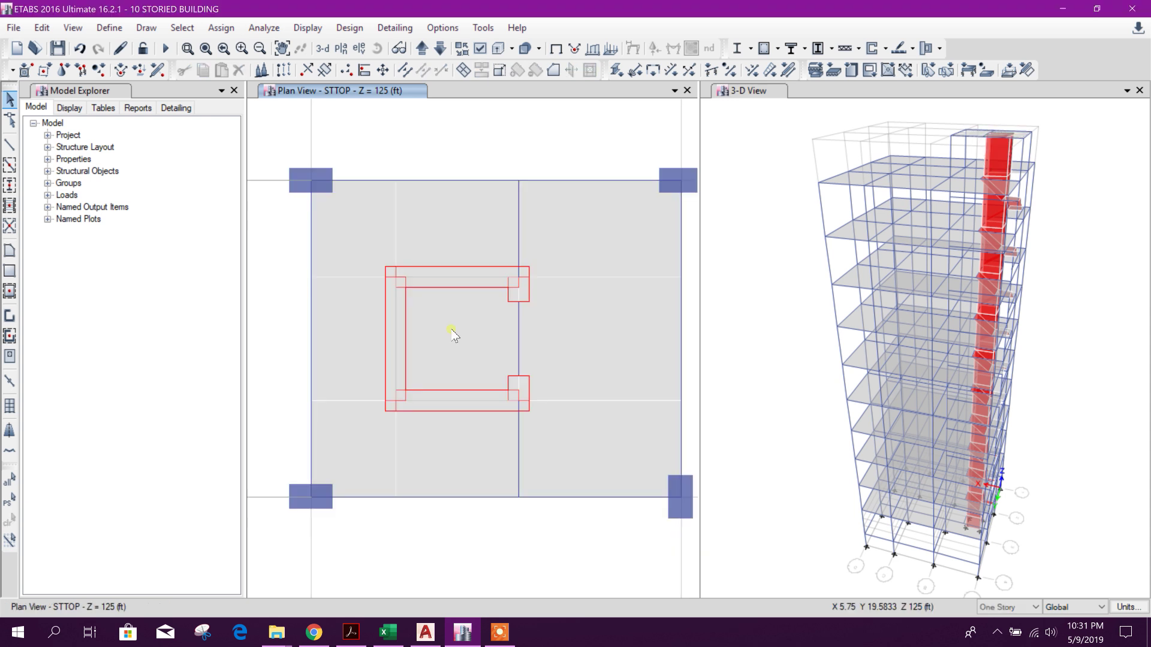
# Step: Delete the None frame lines drawn along the core walls on STTOP
pyautogui.click(486, 278)
pyautogui.press('Delete')
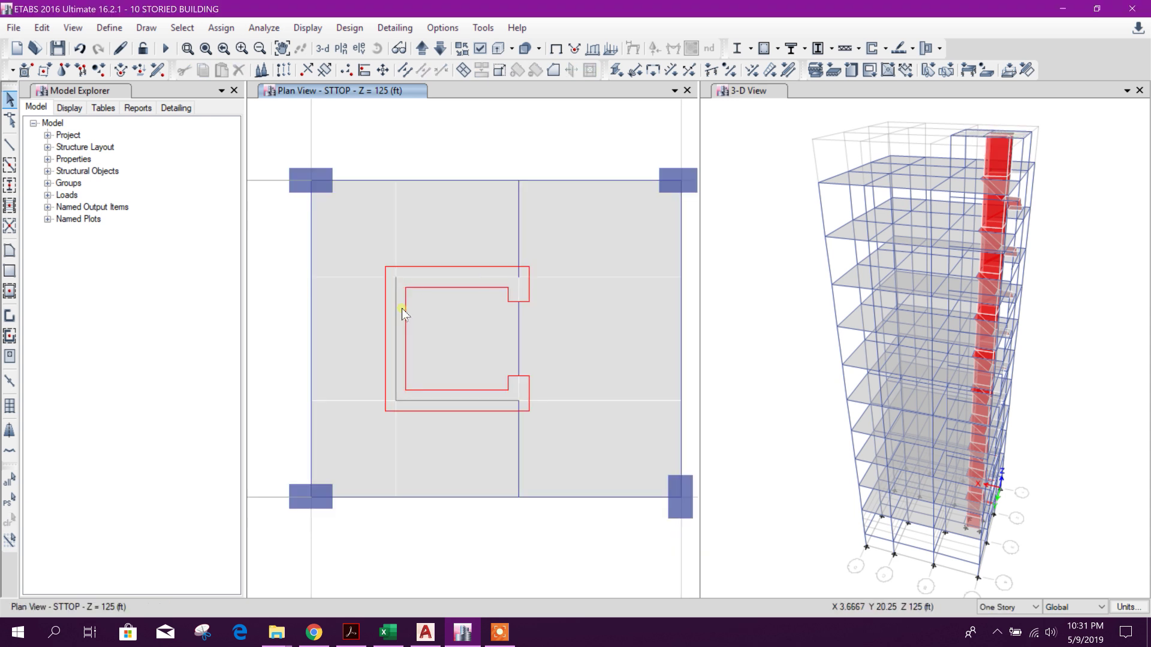
pyautogui.press('Delete')
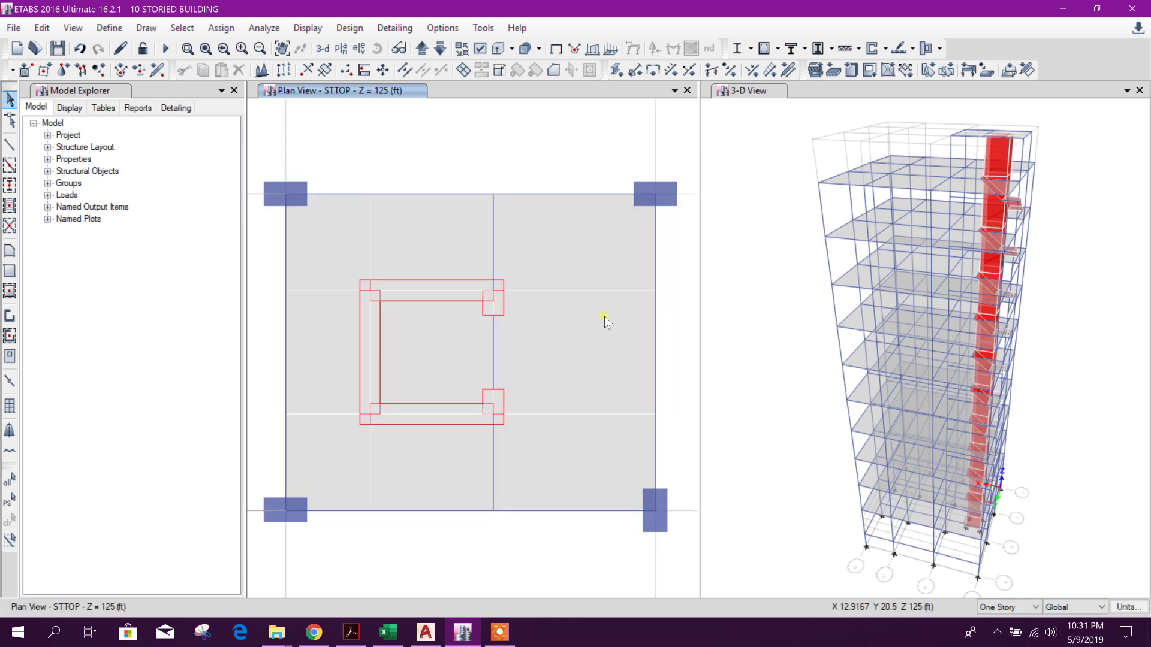
# Step: Examine the whole building in 3D from several sides, checking the stairs, core and STTOP roof
pyautogui.scroll(-3, 612, 327)
pyautogui.click(764, 168)
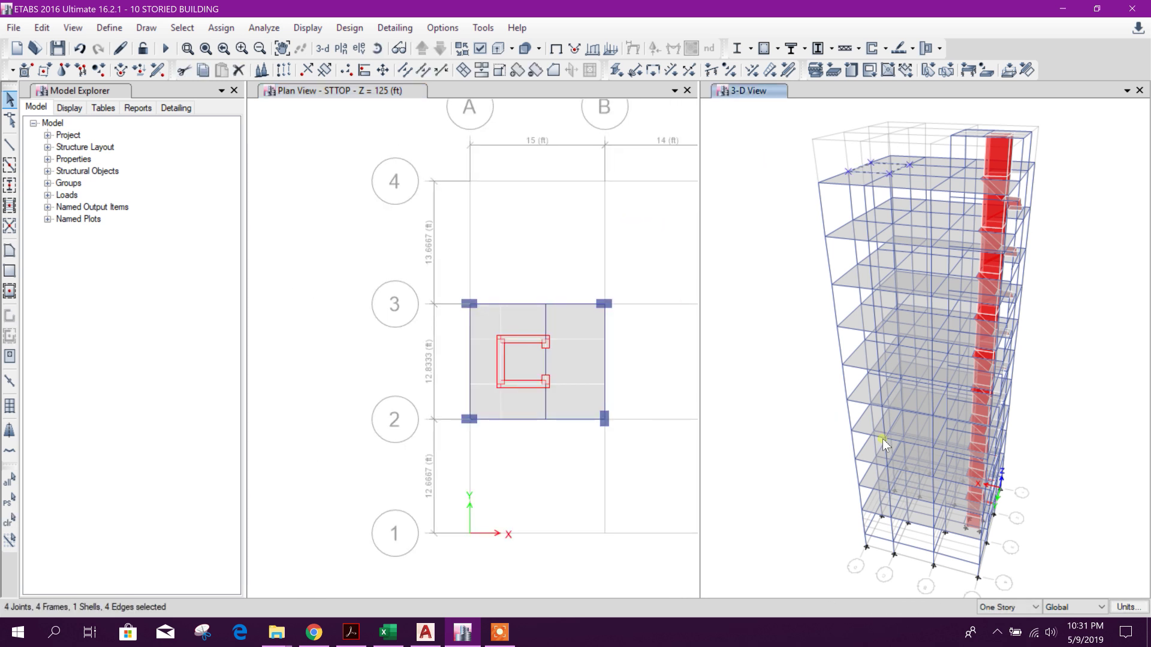
pyautogui.keyDown('shift'); pyautogui.moveTo(882, 439); pyautogui.dragTo(978, 523, button='middle'); pyautogui.keyUp('shift')
pyautogui.keyDown('shift'); pyautogui.moveTo(1045, 553); pyautogui.dragTo(969, 492, button='middle'); pyautogui.keyUp('shift')
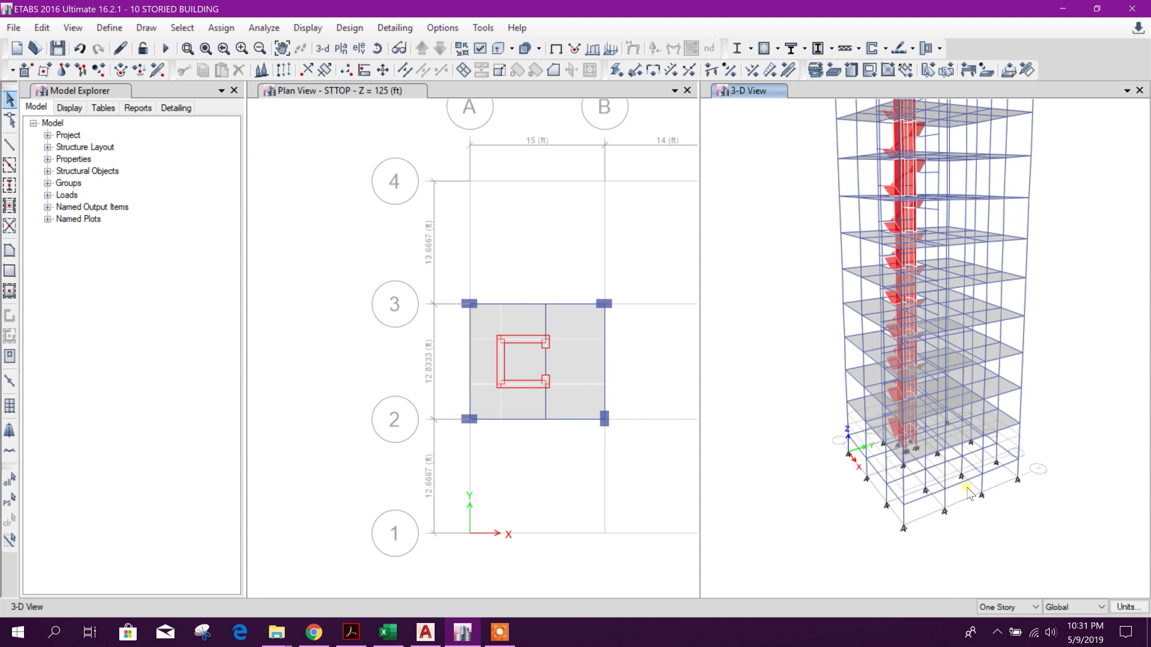
pyautogui.scroll(3, 968, 492)
pyautogui.scroll(-5, 881, 504)
pyautogui.scroll(8, 882, 400)
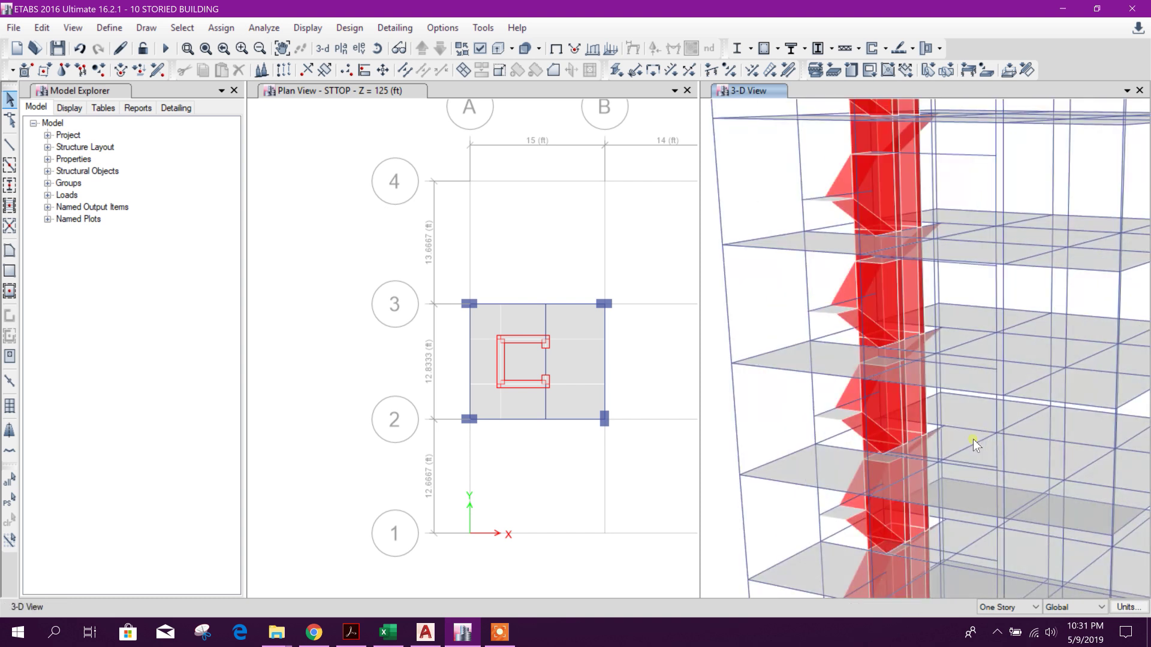
pyautogui.scroll(-8, 973, 439)
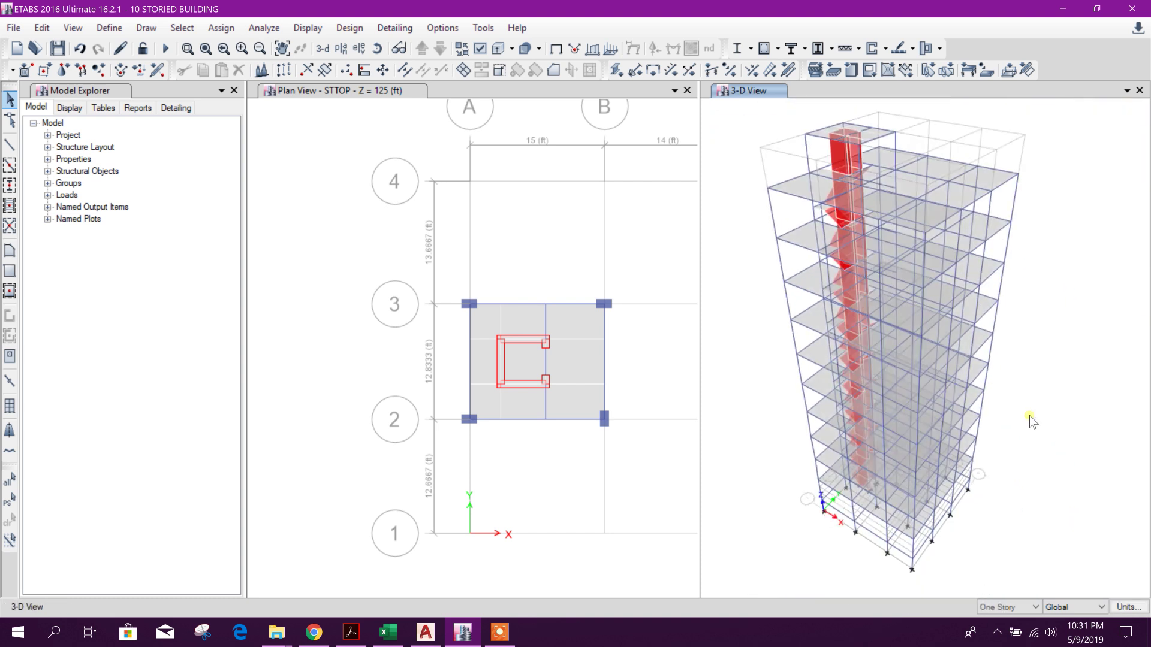
pyautogui.moveTo(1030, 416)
pyautogui.mouseDown(button='middle')
pyautogui.moveTo(1032, 438)
pyautogui.moveTo(1038, 403)
pyautogui.mouseUp(button='middle')
pyautogui.moveTo(645, 405); pyautogui.dragTo(556, 383, button='middle')
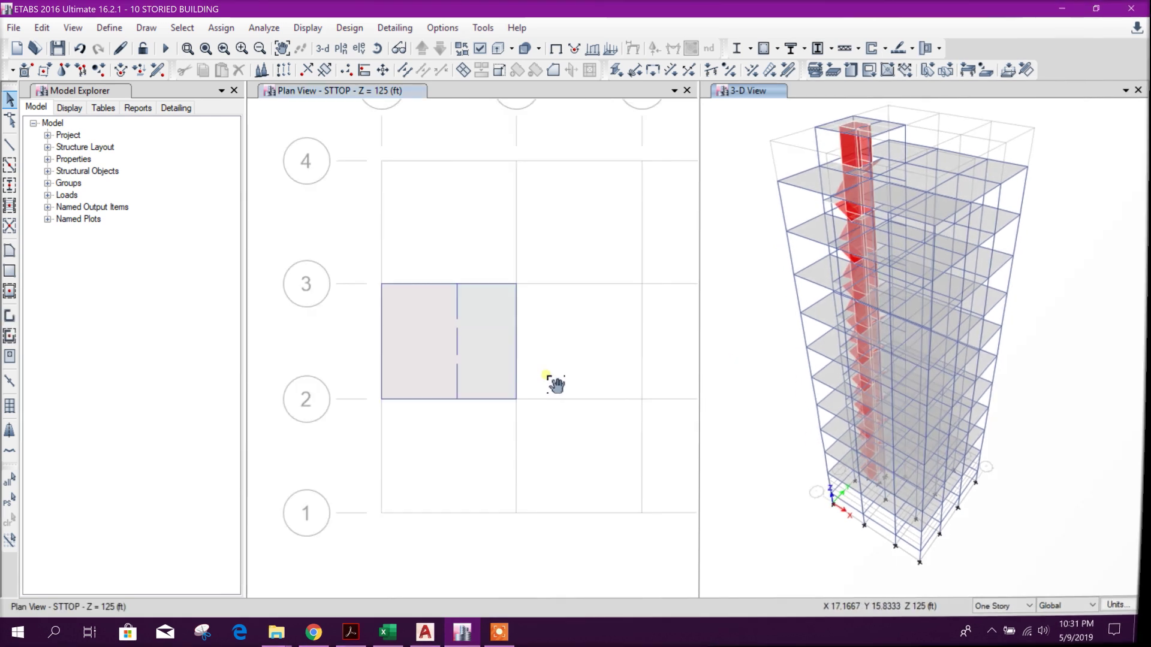